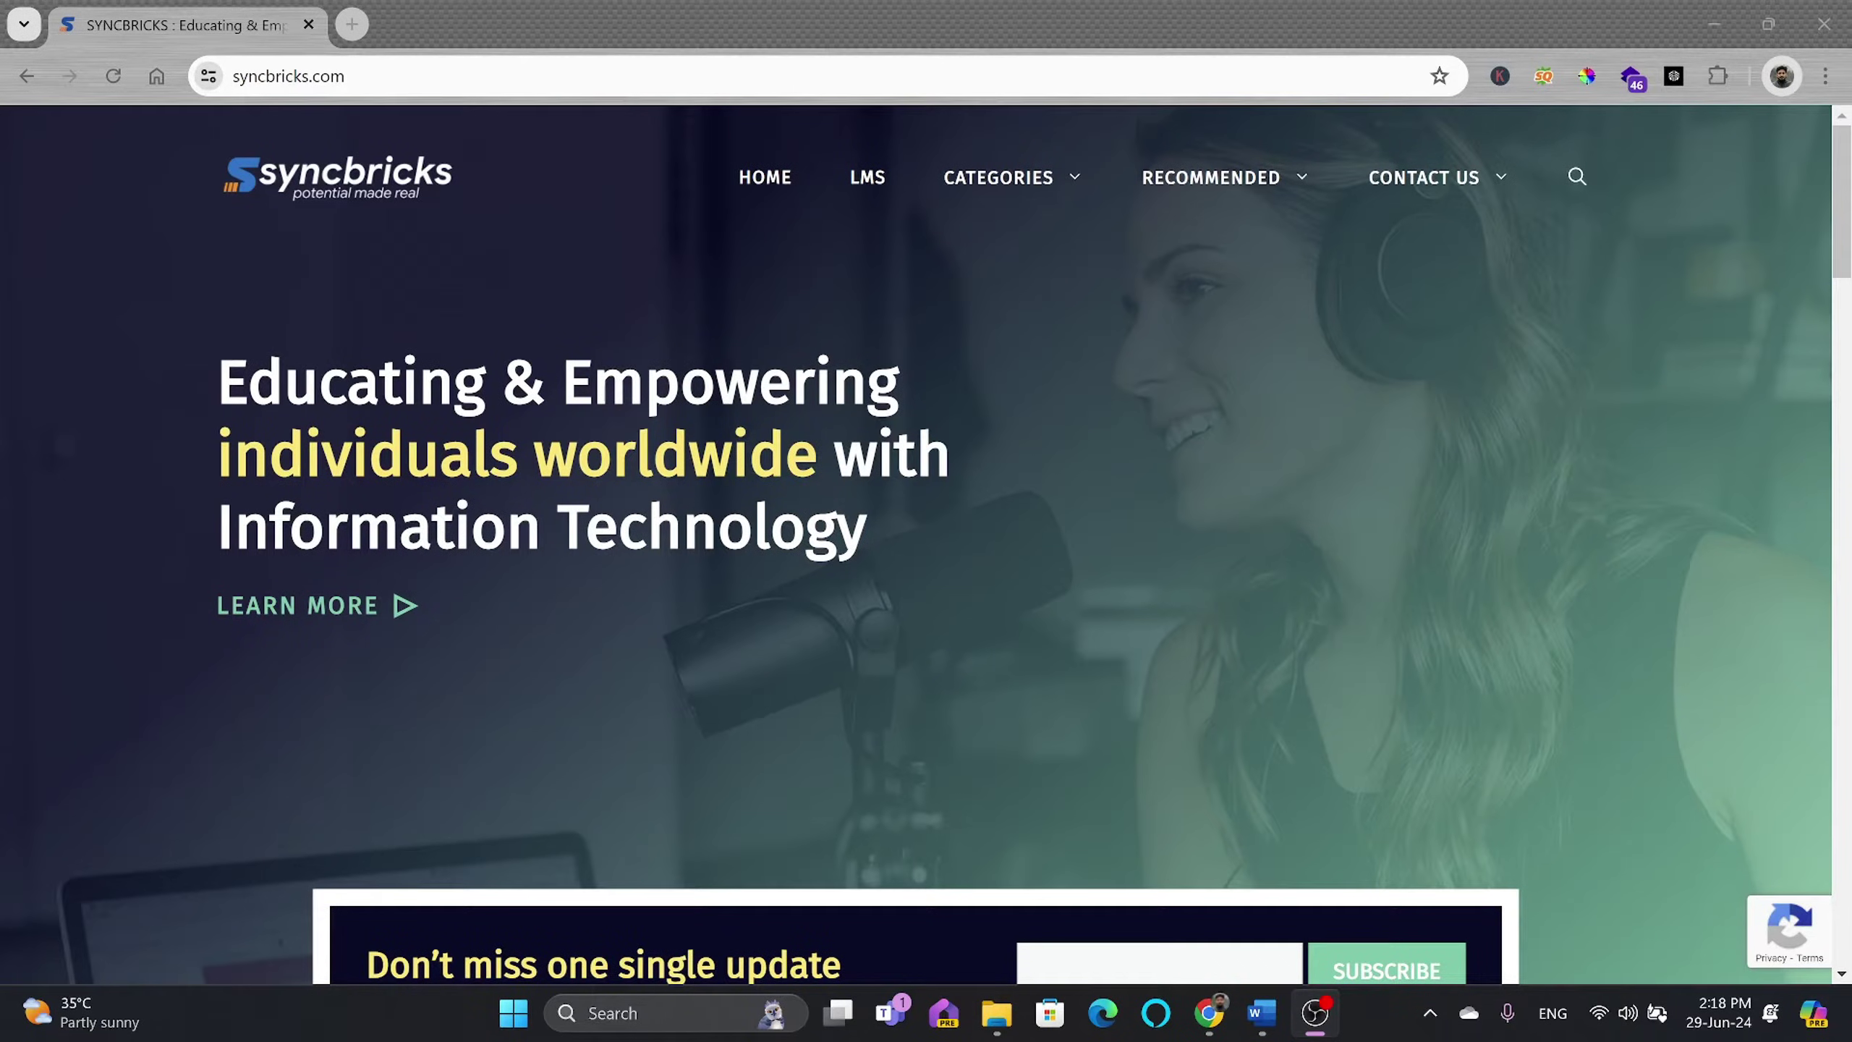
Step: Go to google.com and search for 'ibm spss'
left_click(380, 76)
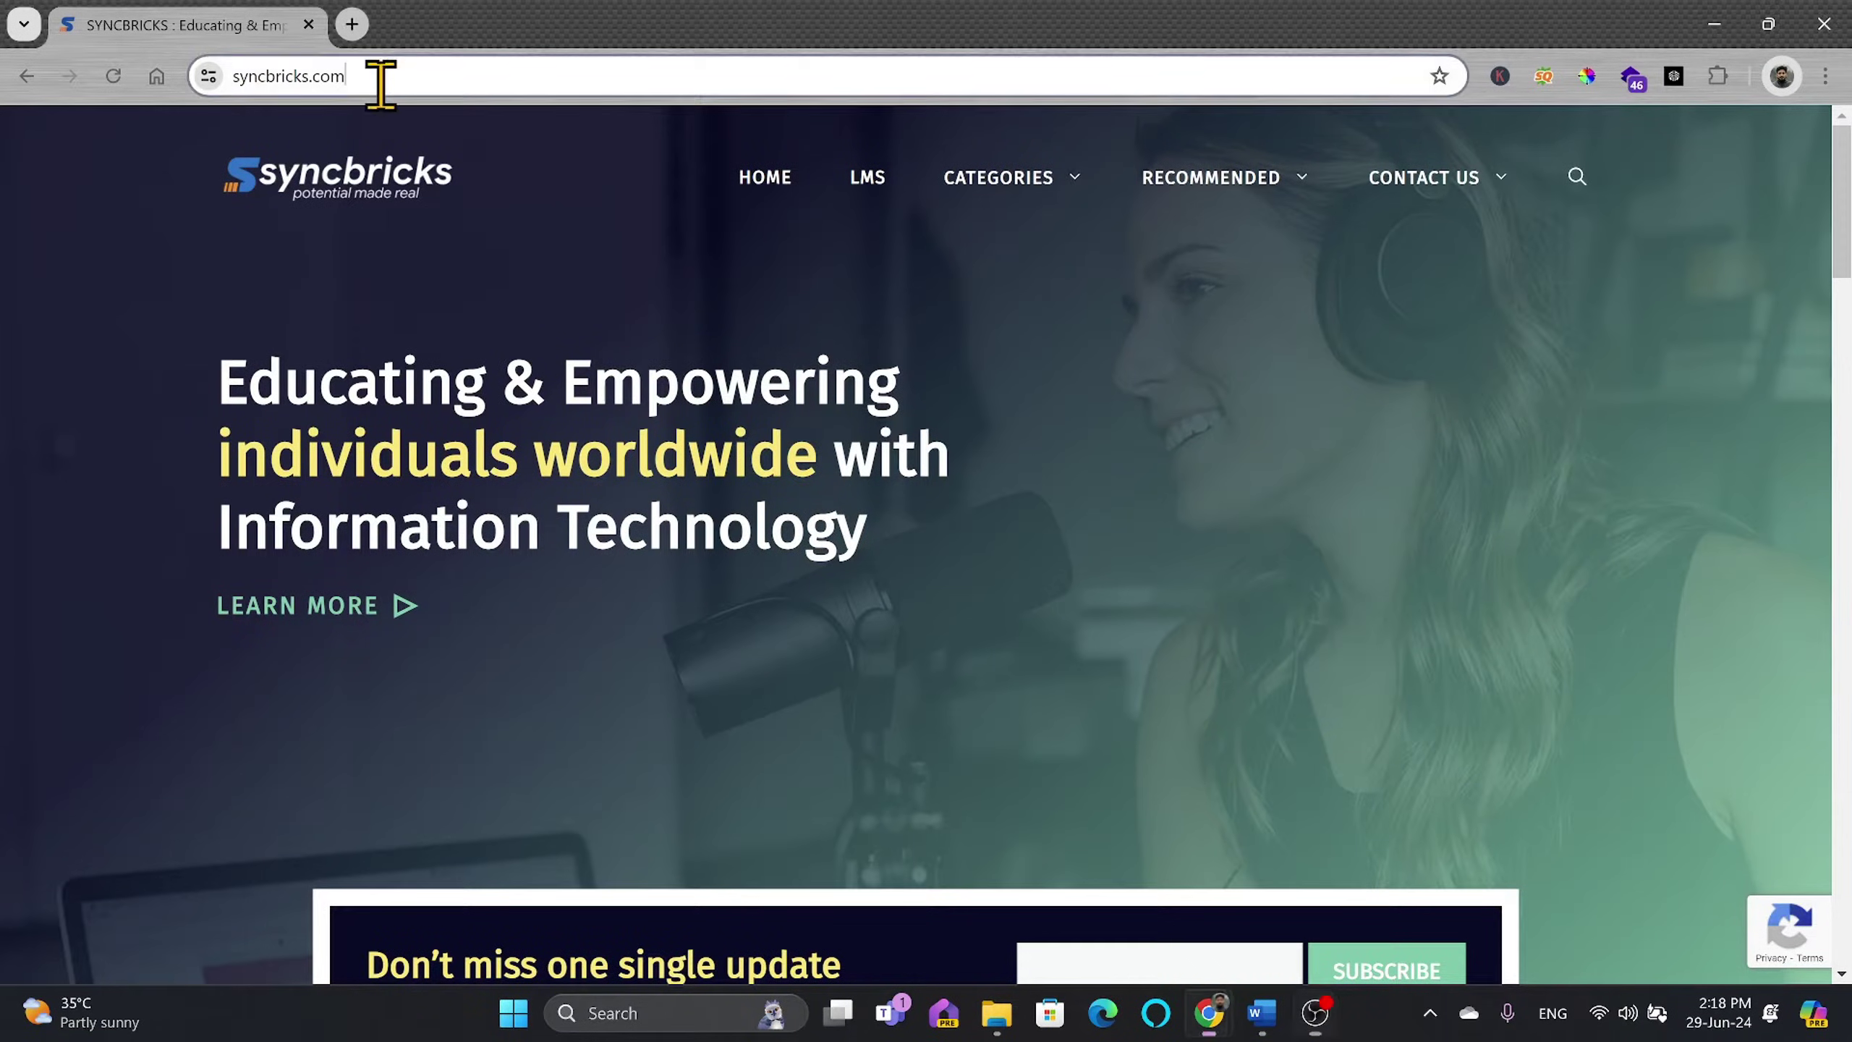
type("go")
key("Return")
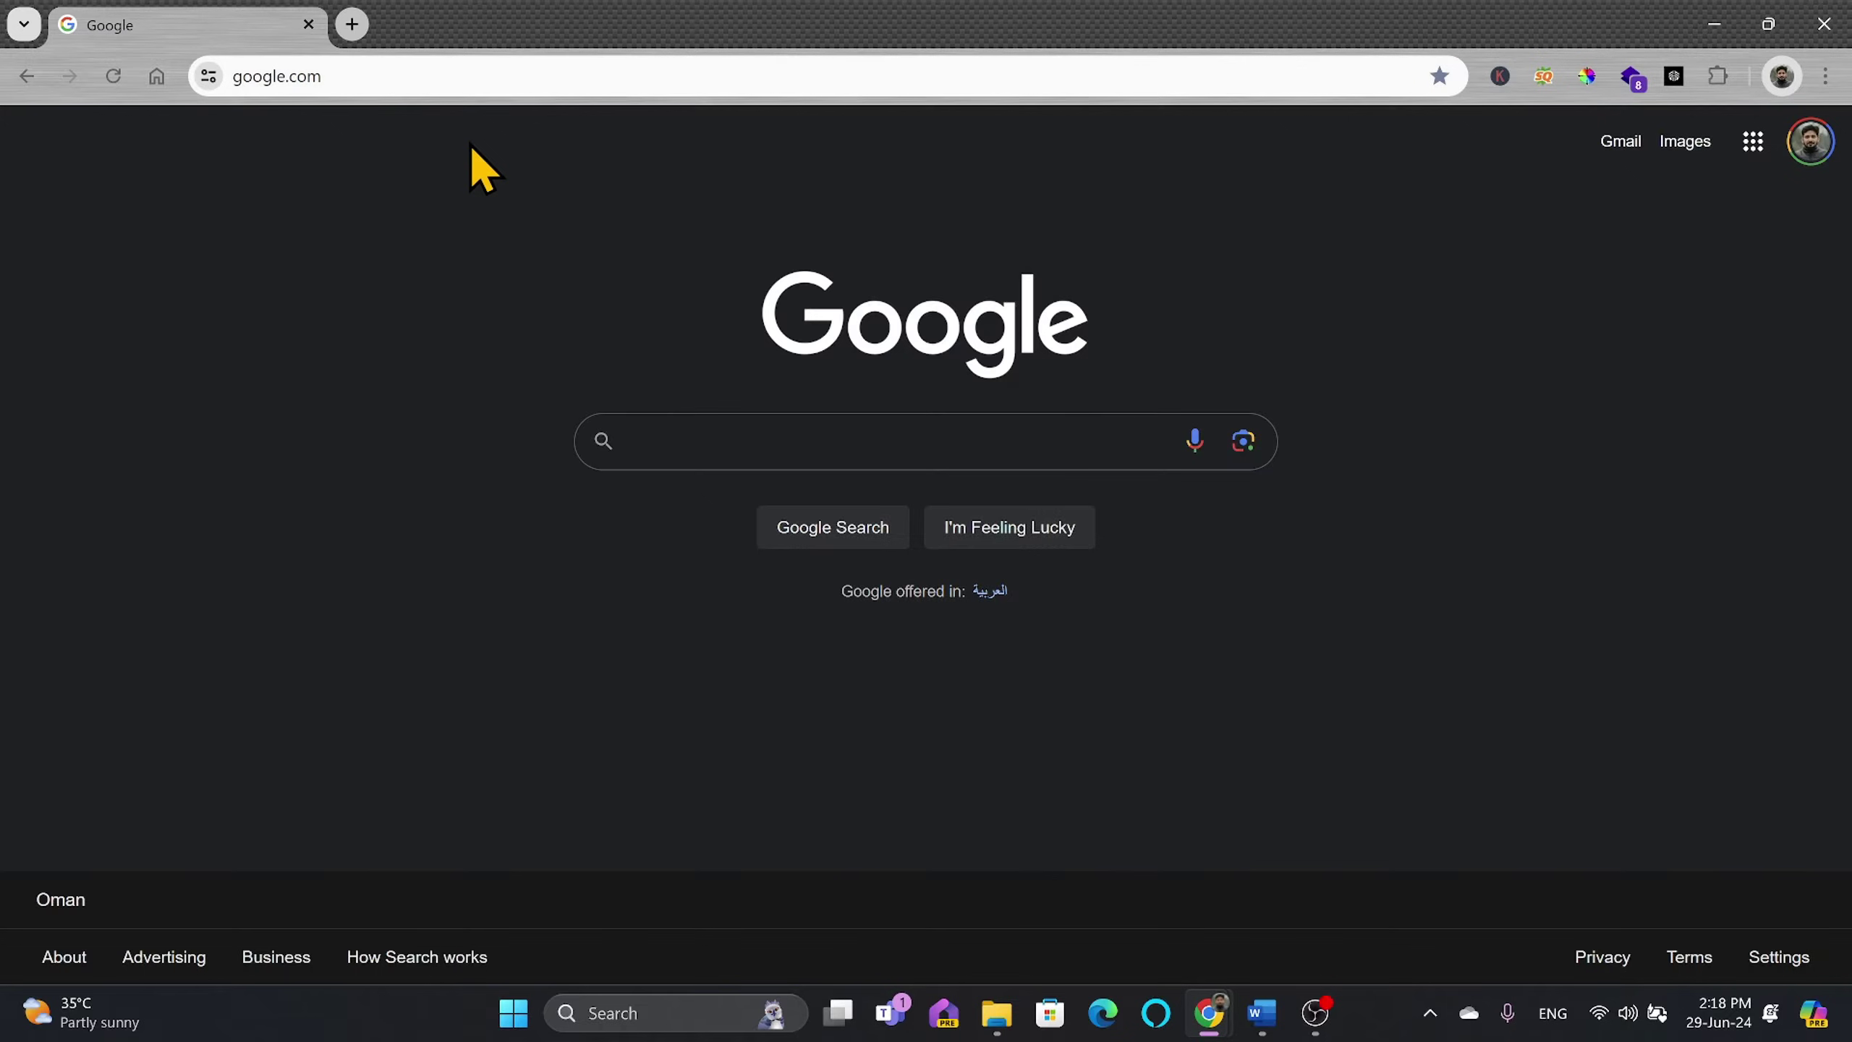
type("is")
key("BackSpace")
type("bm spss")
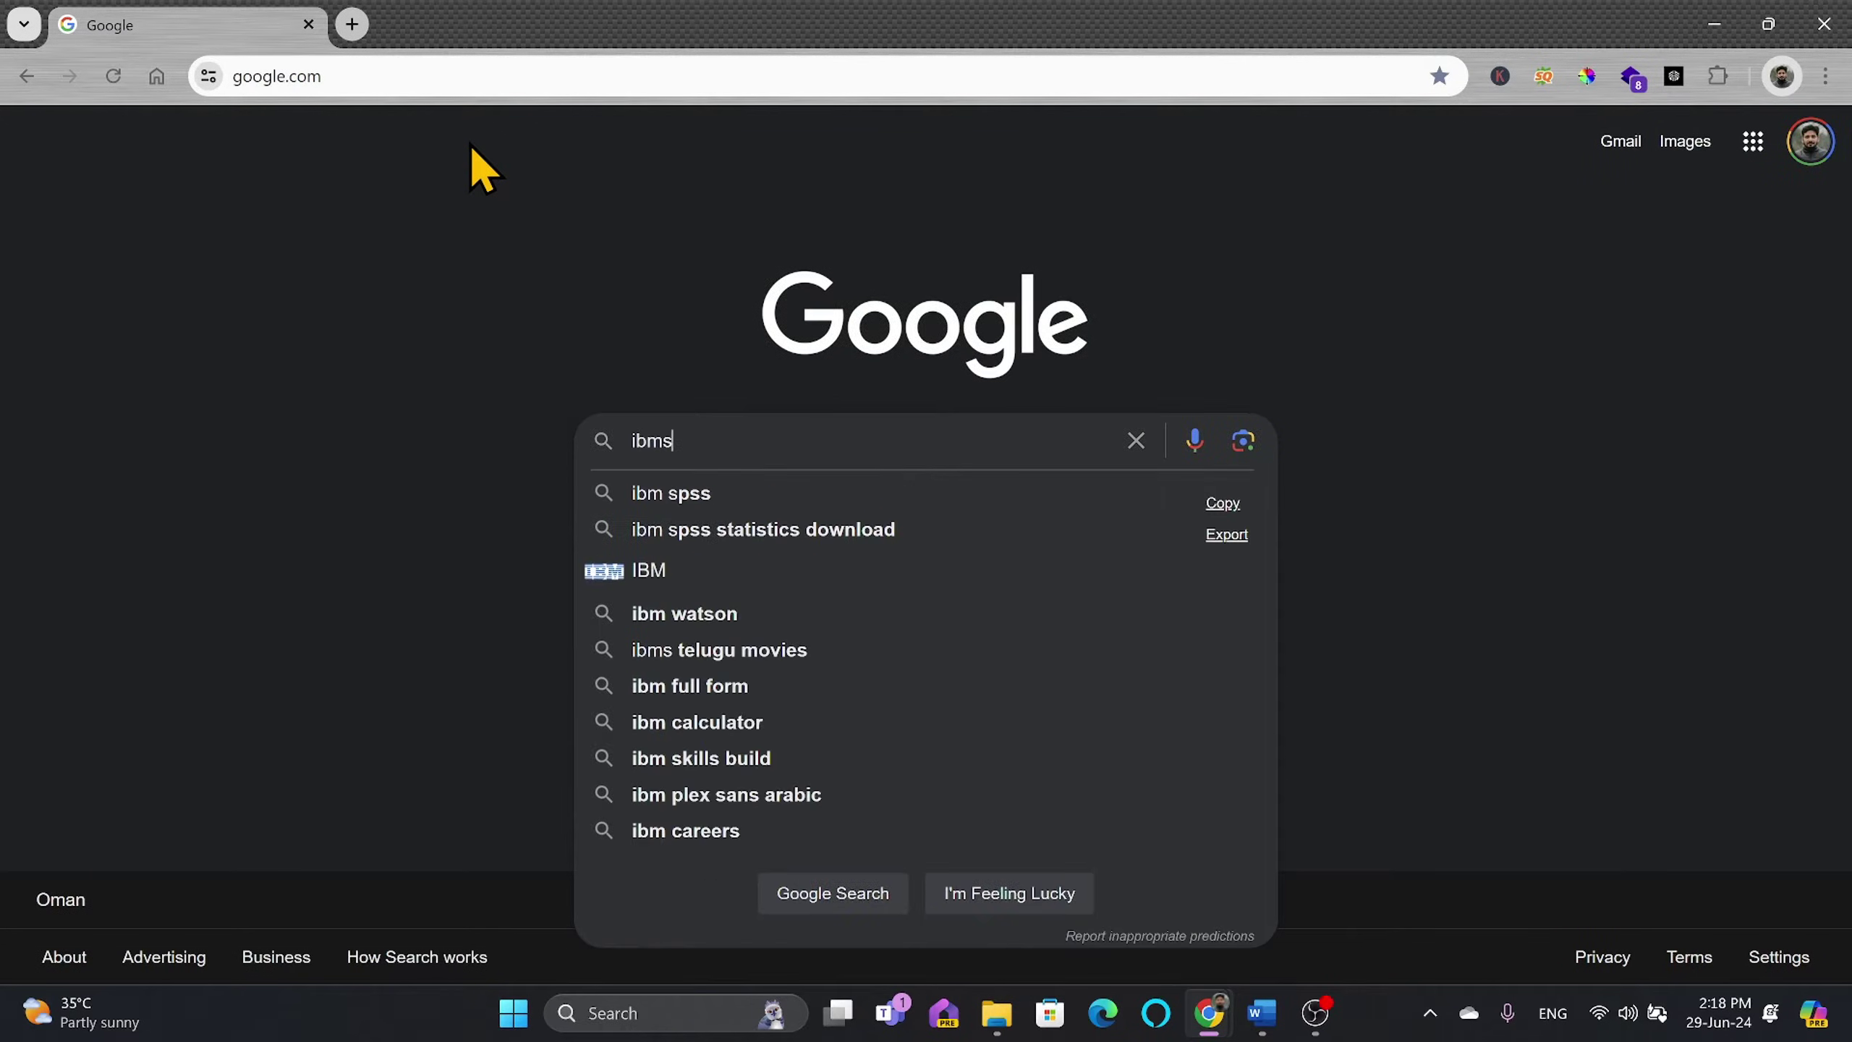
key("Return")
Step: Open IBM's SPSS Software result and scroll through the product page
left_click(343, 410)
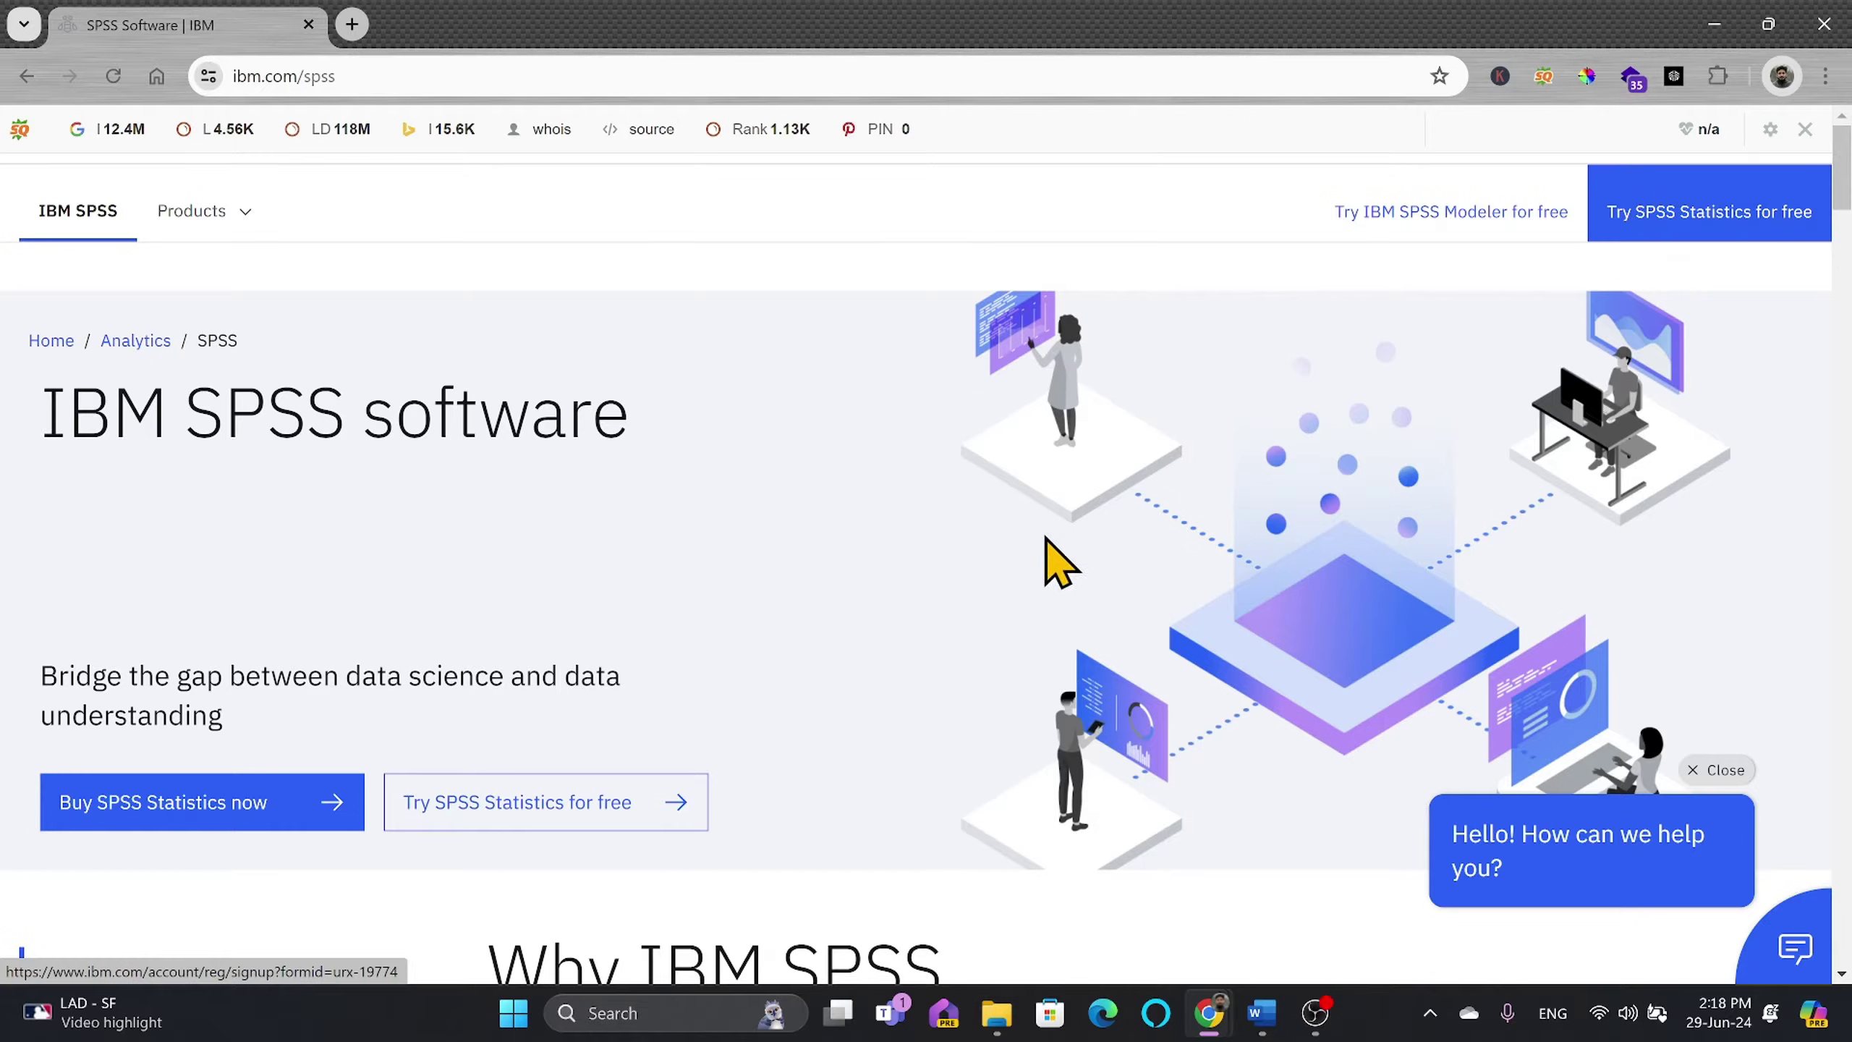
scroll(868, 627, "down", 3)
scroll(562, 606, "down", 8)
scroll(569, 584, "down", 6)
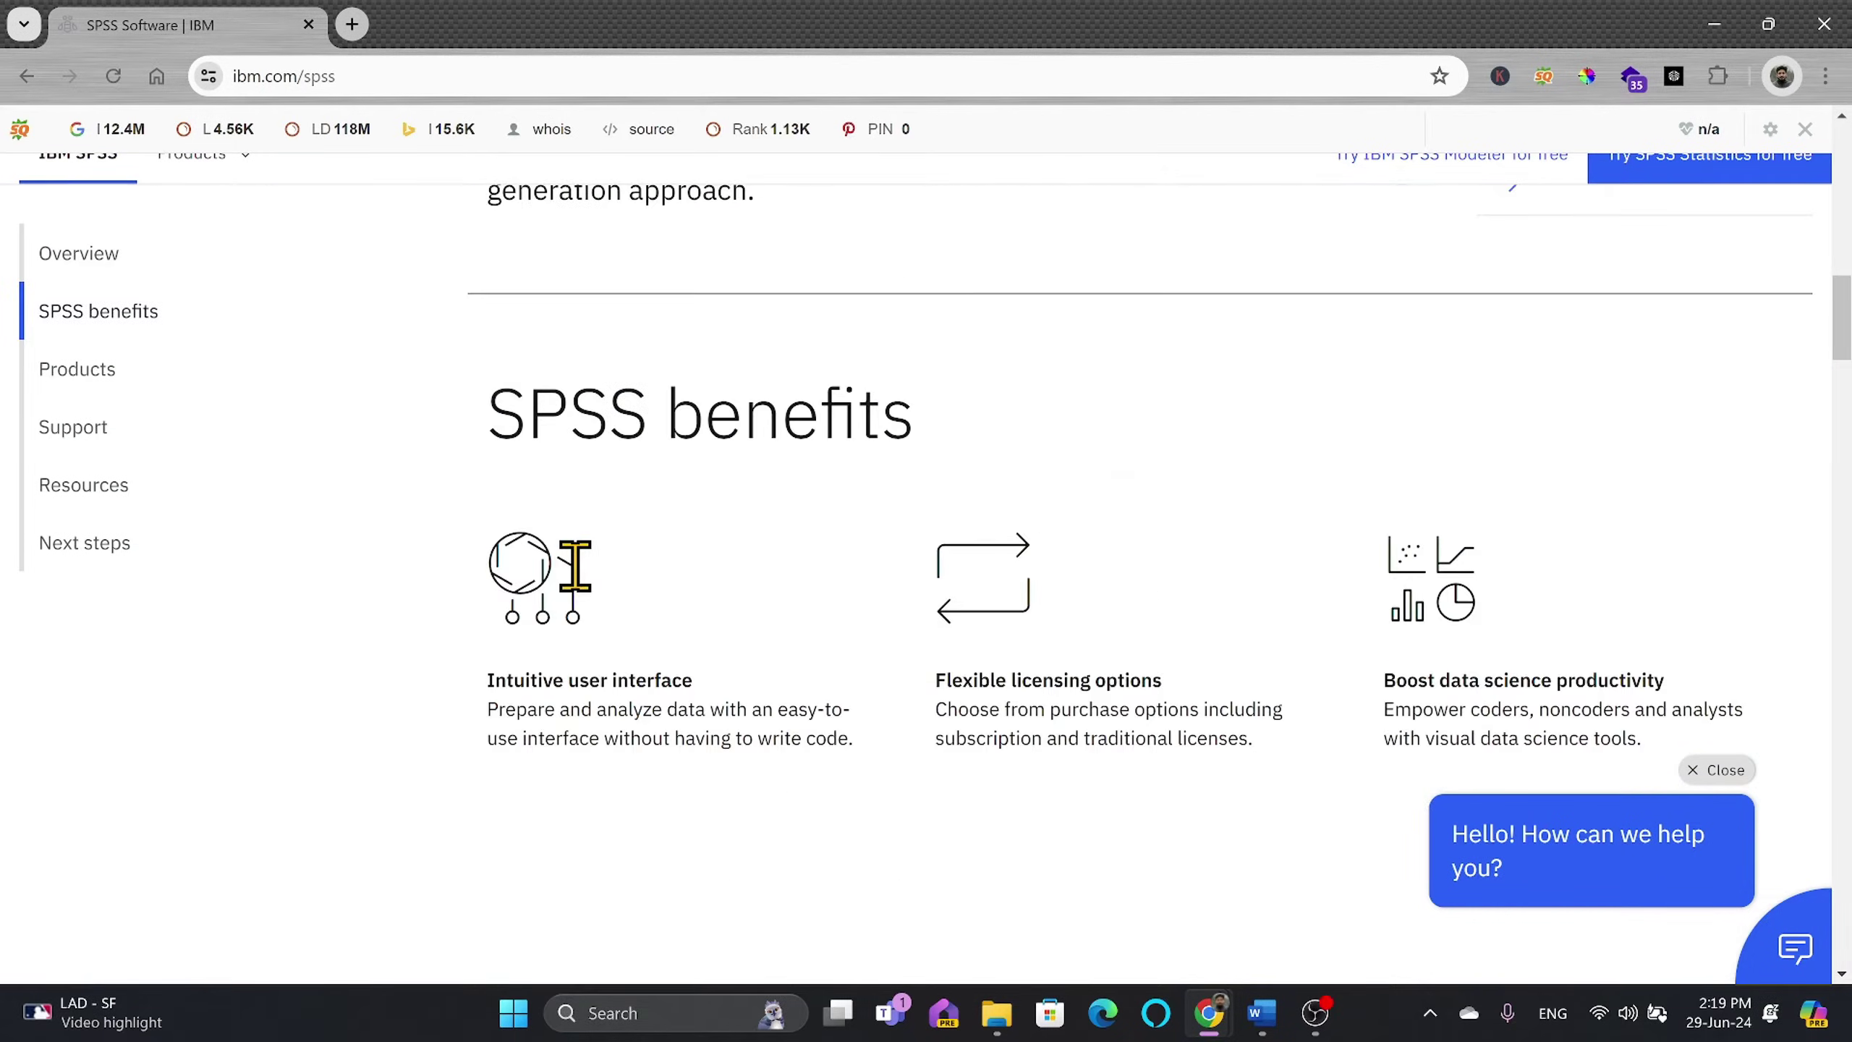
scroll(962, 671, "up", 5)
scroll(963, 649, "up", 10)
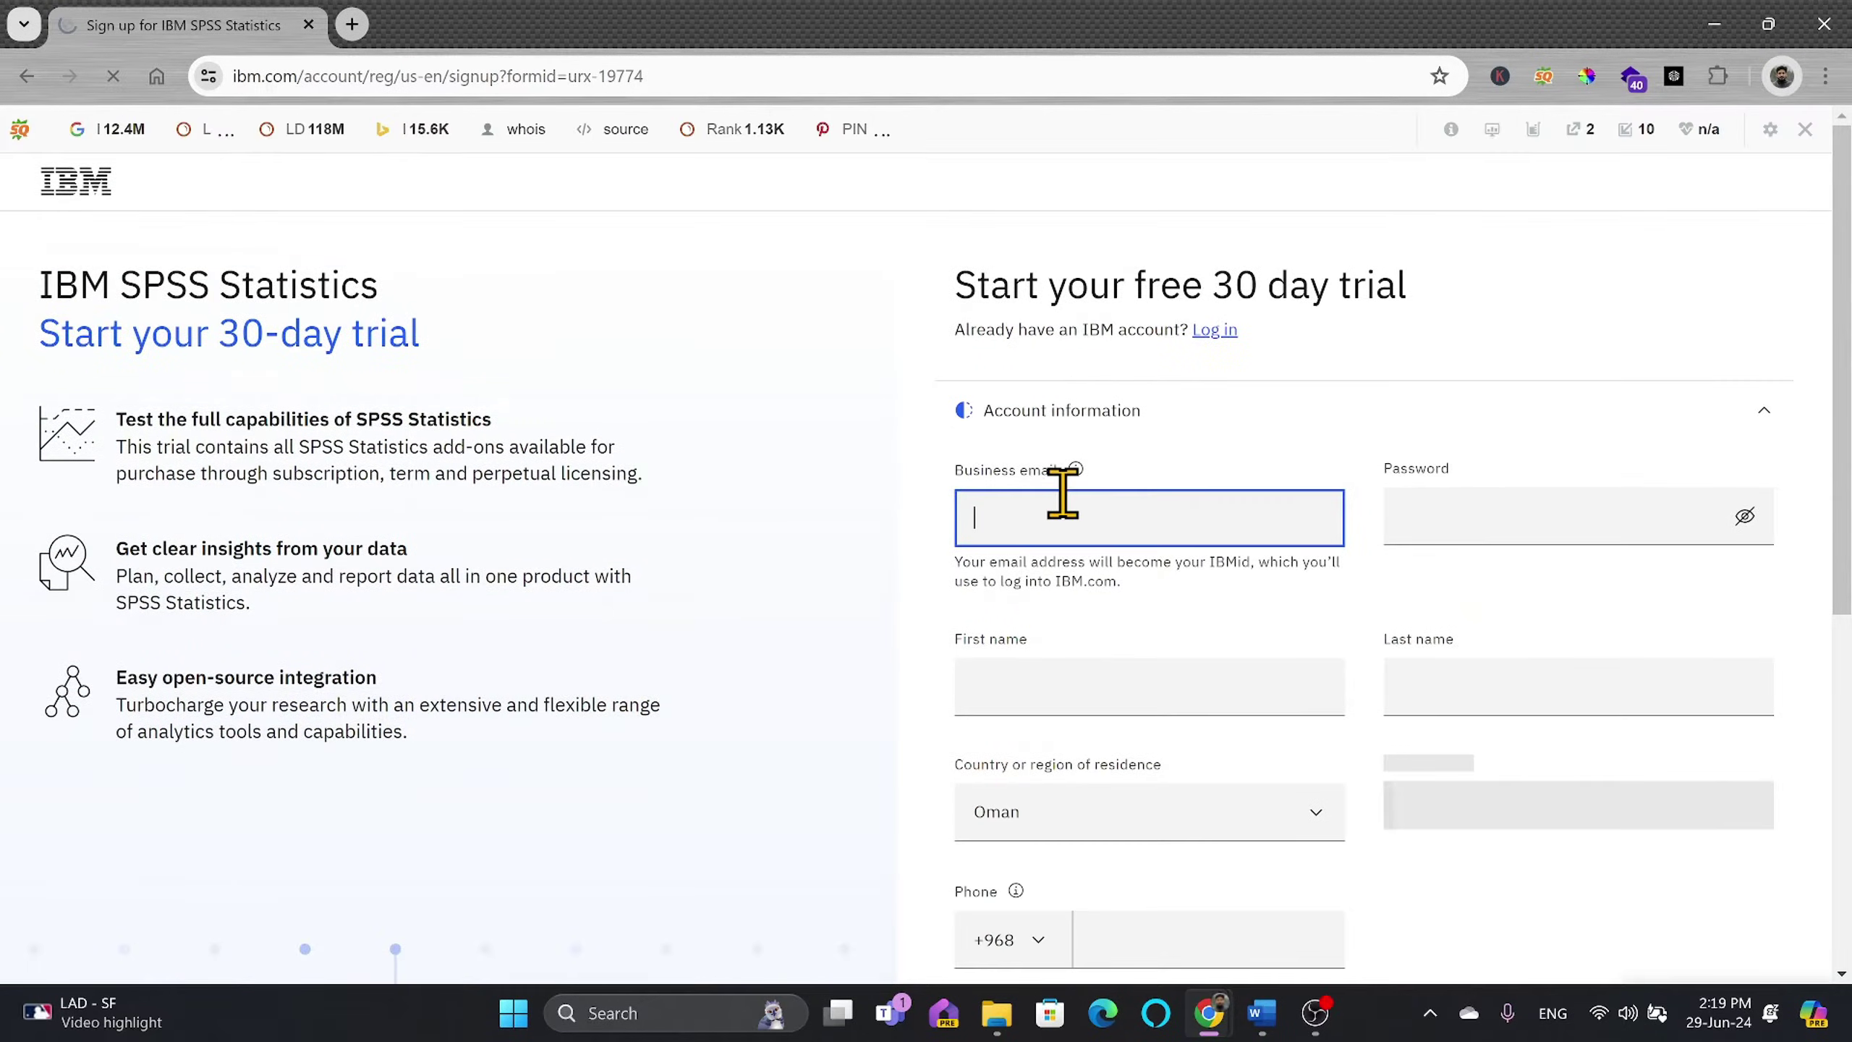
Step: Complete the trial account form, picking a dropdown value, and submit it for a verification email
scroll(1064, 497, "down", 5)
scroll(1068, 511, "up", 3)
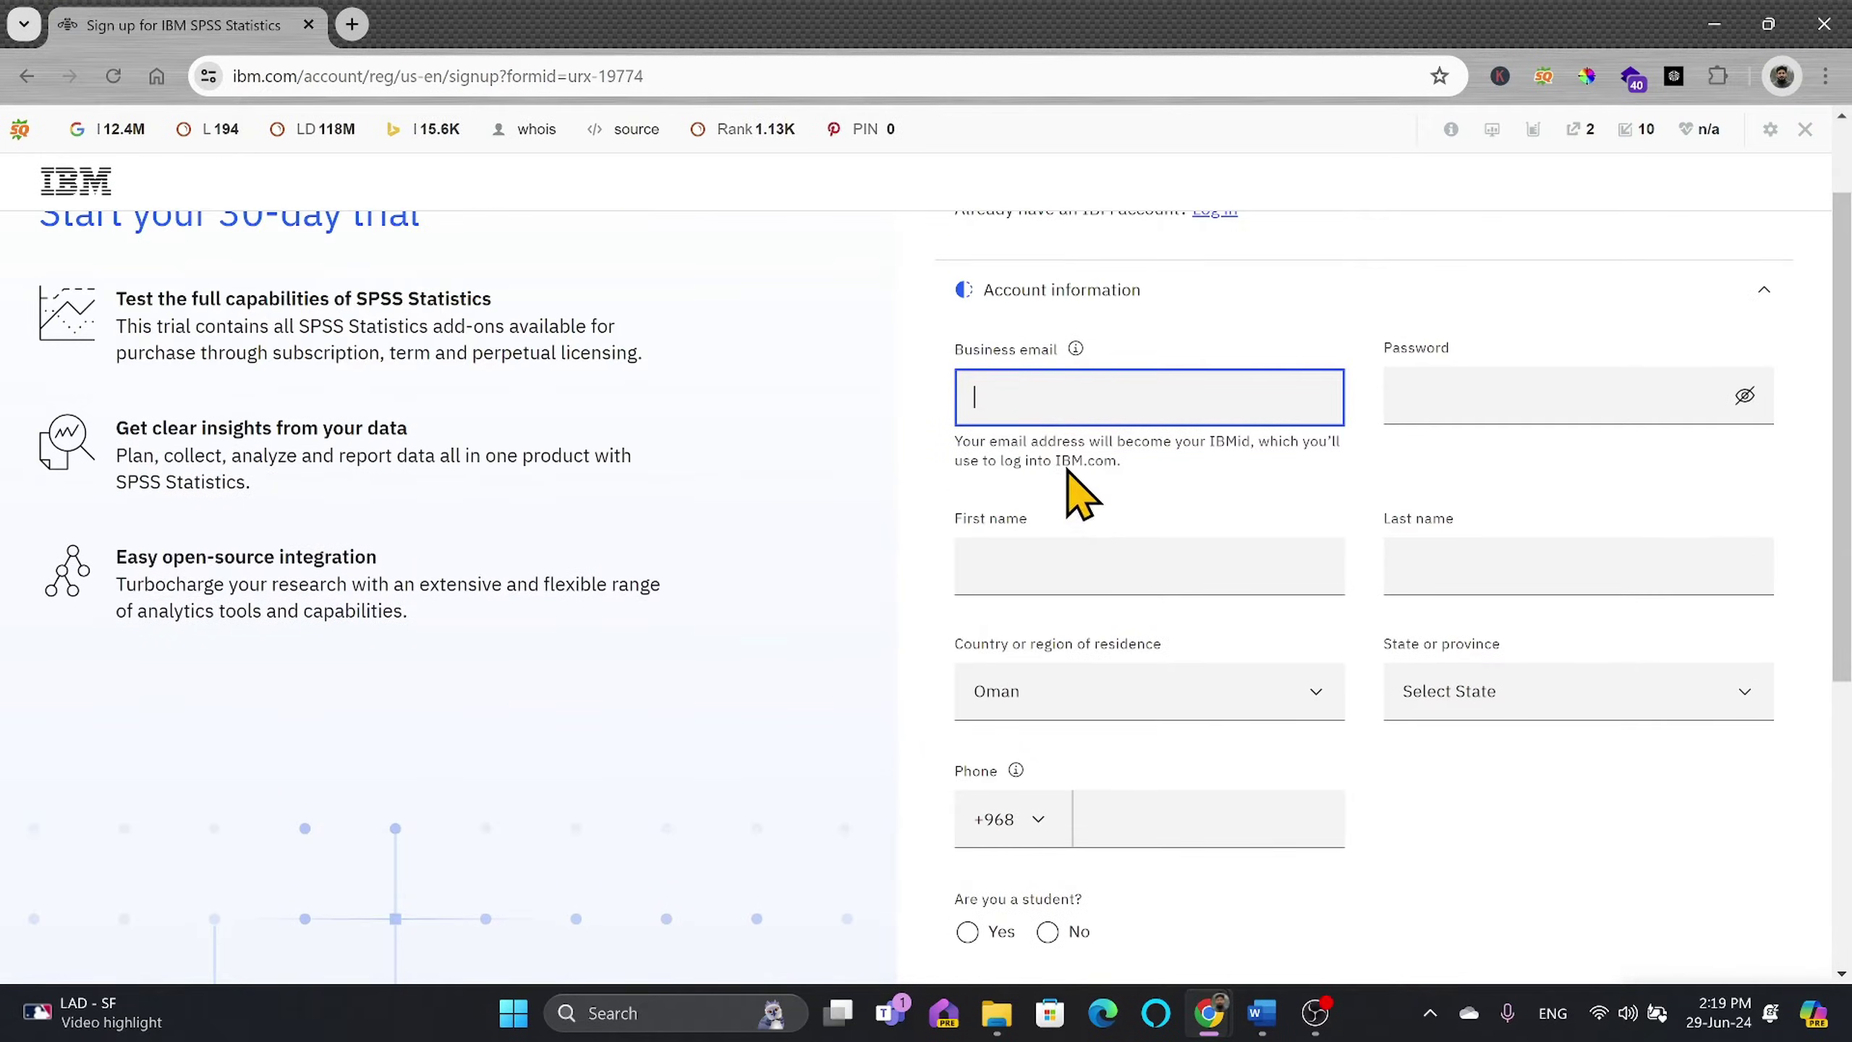
scroll(1061, 409, "up", 3)
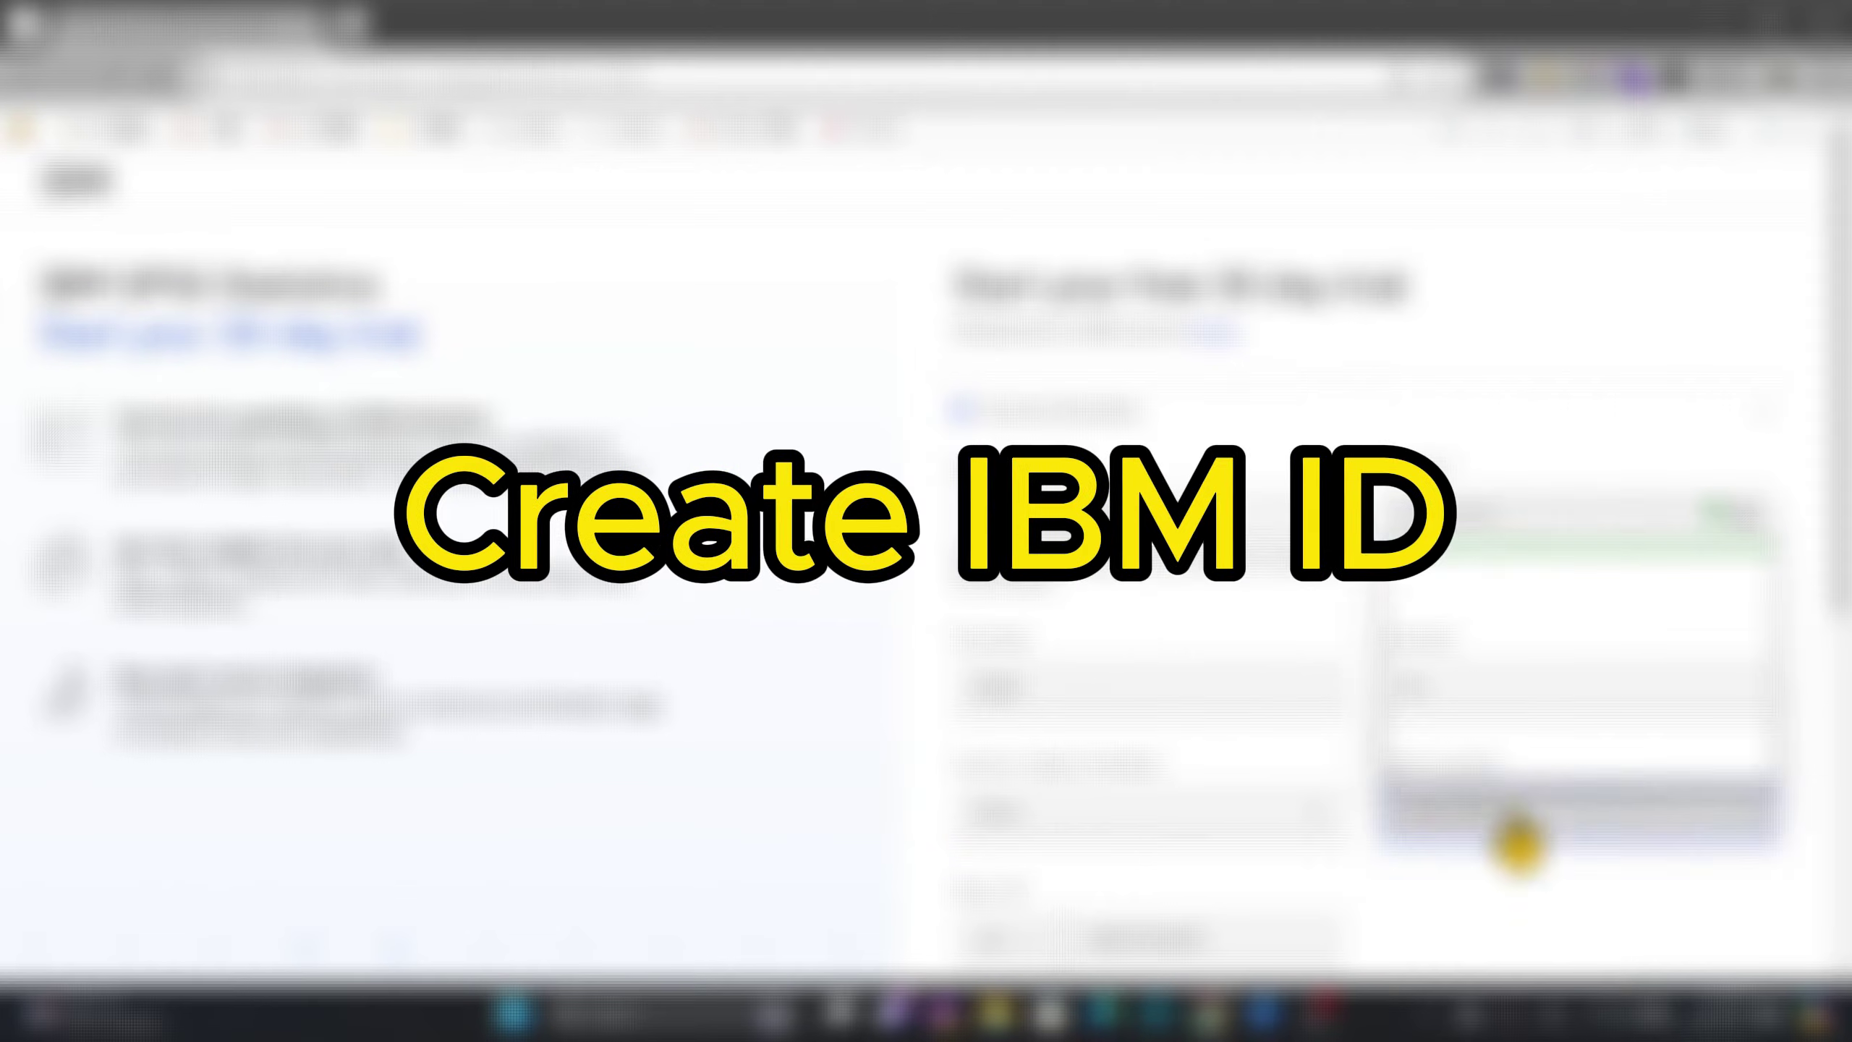
left_click(1517, 843)
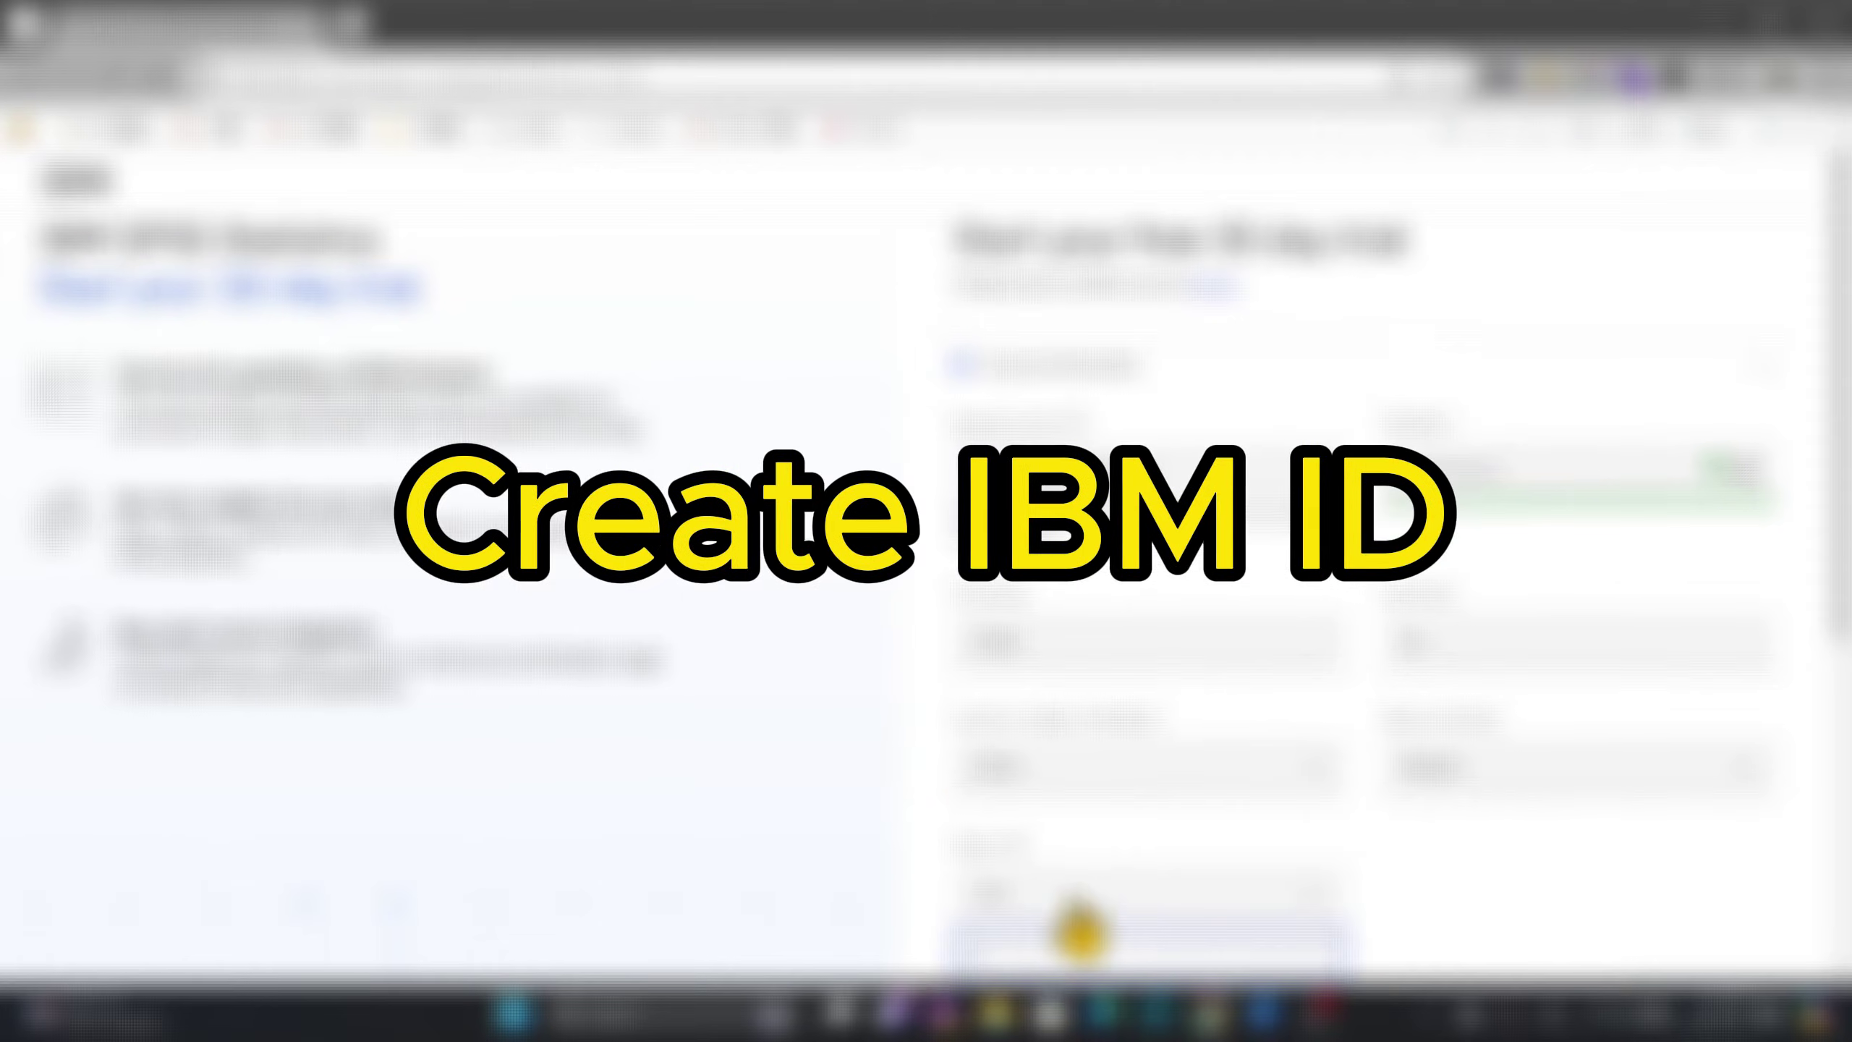
scroll(1101, 890, "down", 3)
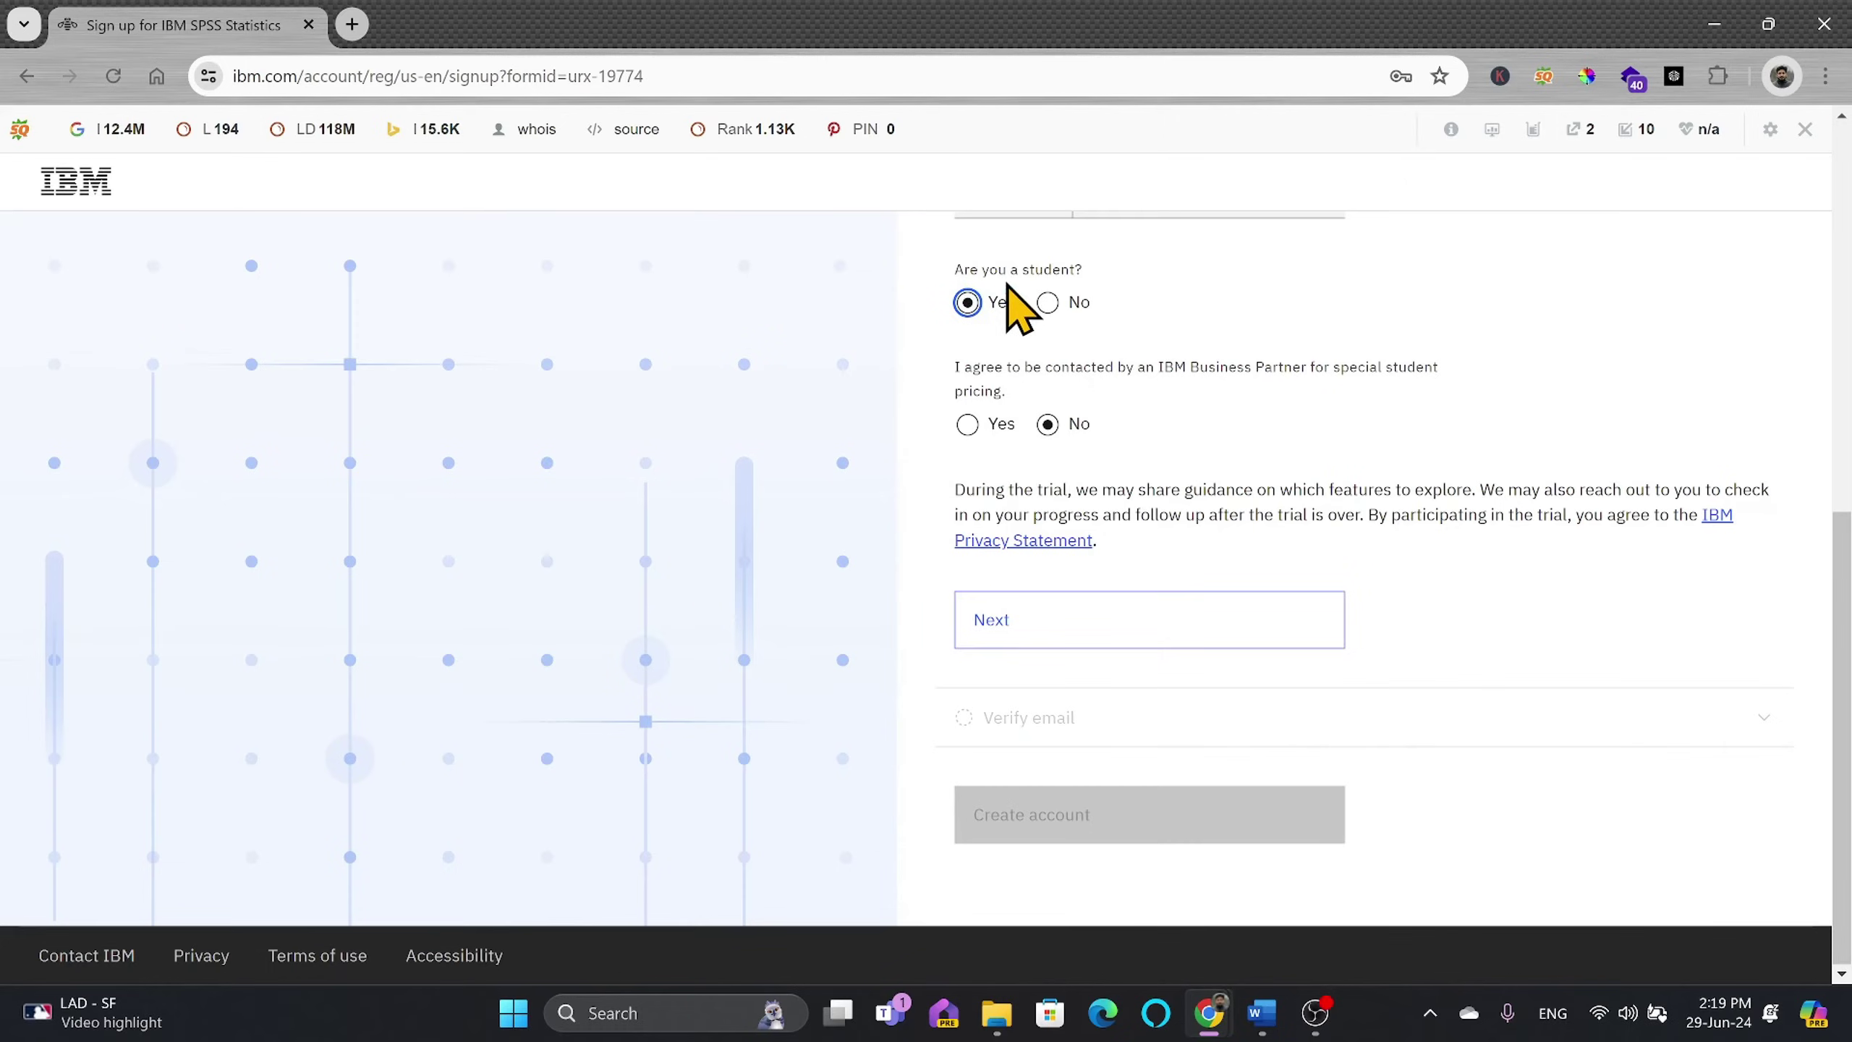
left_click(1007, 626)
left_click(1090, 640)
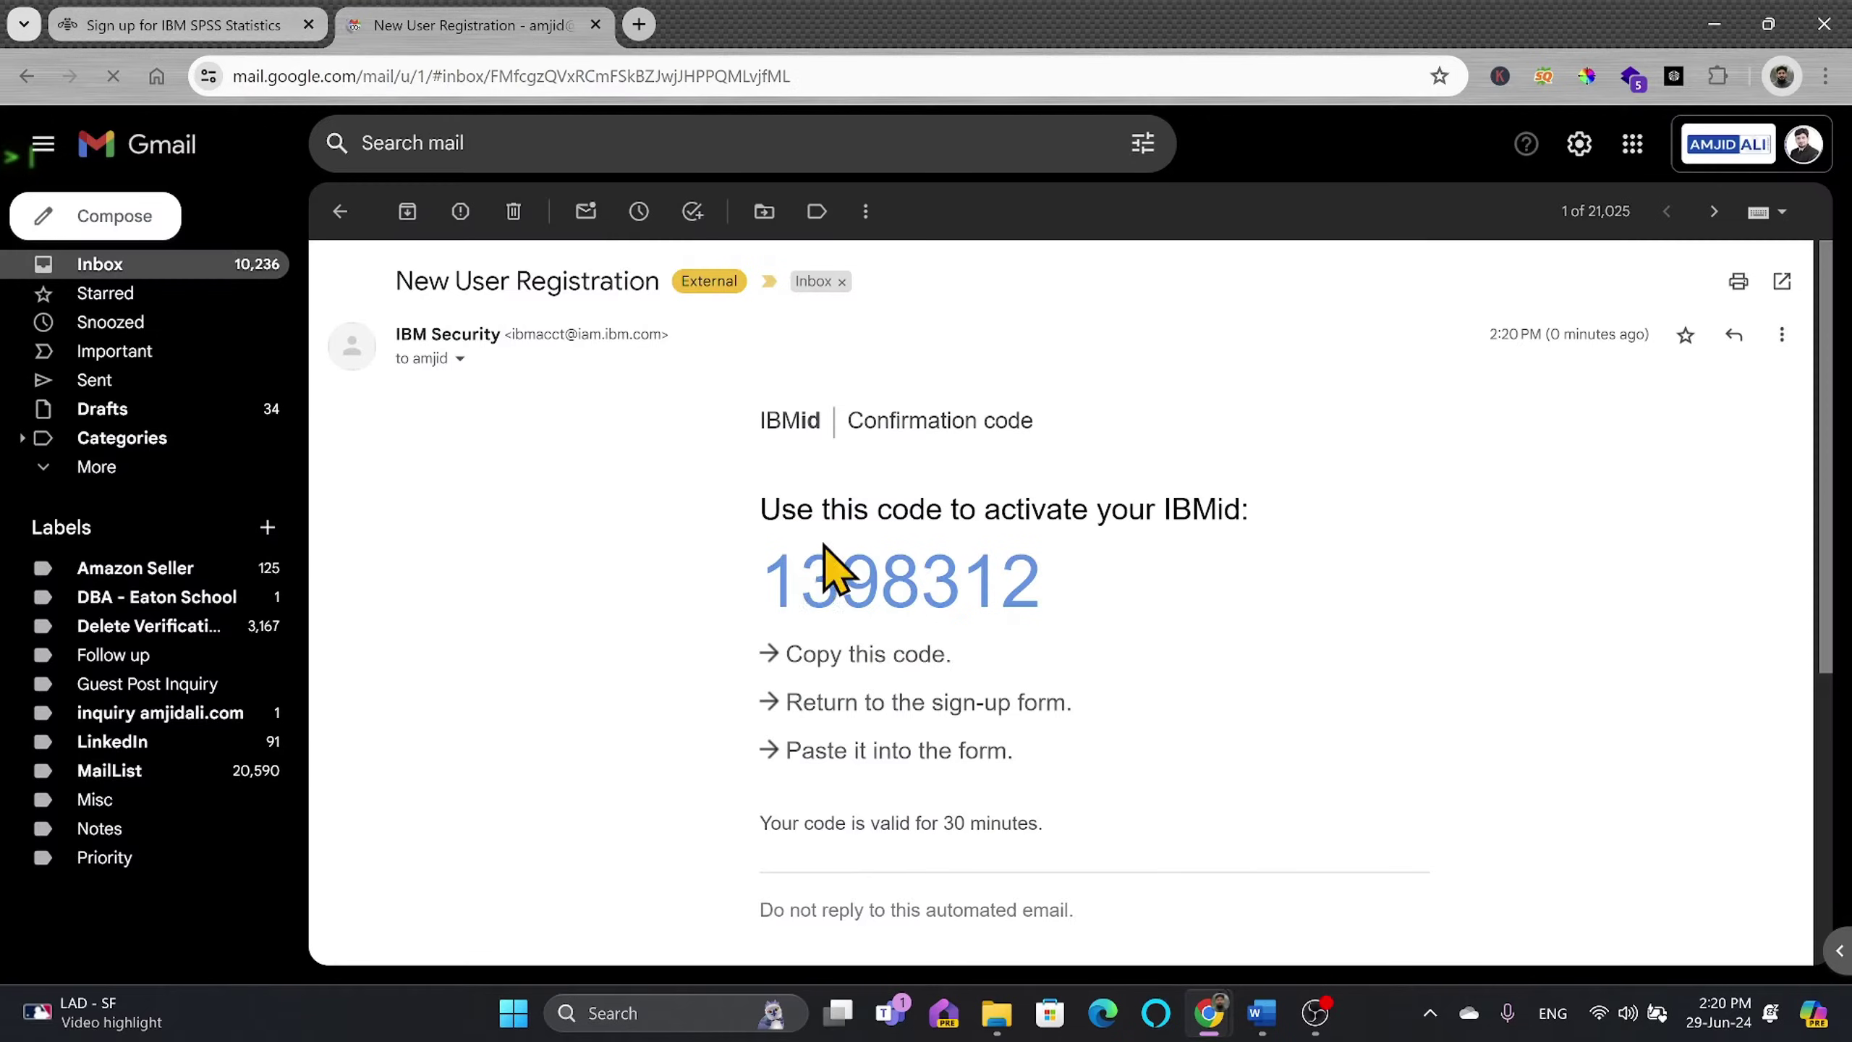
Step: Copy the emailed confirmation code into Verification token and create the IBMid account
left_click(352, 24)
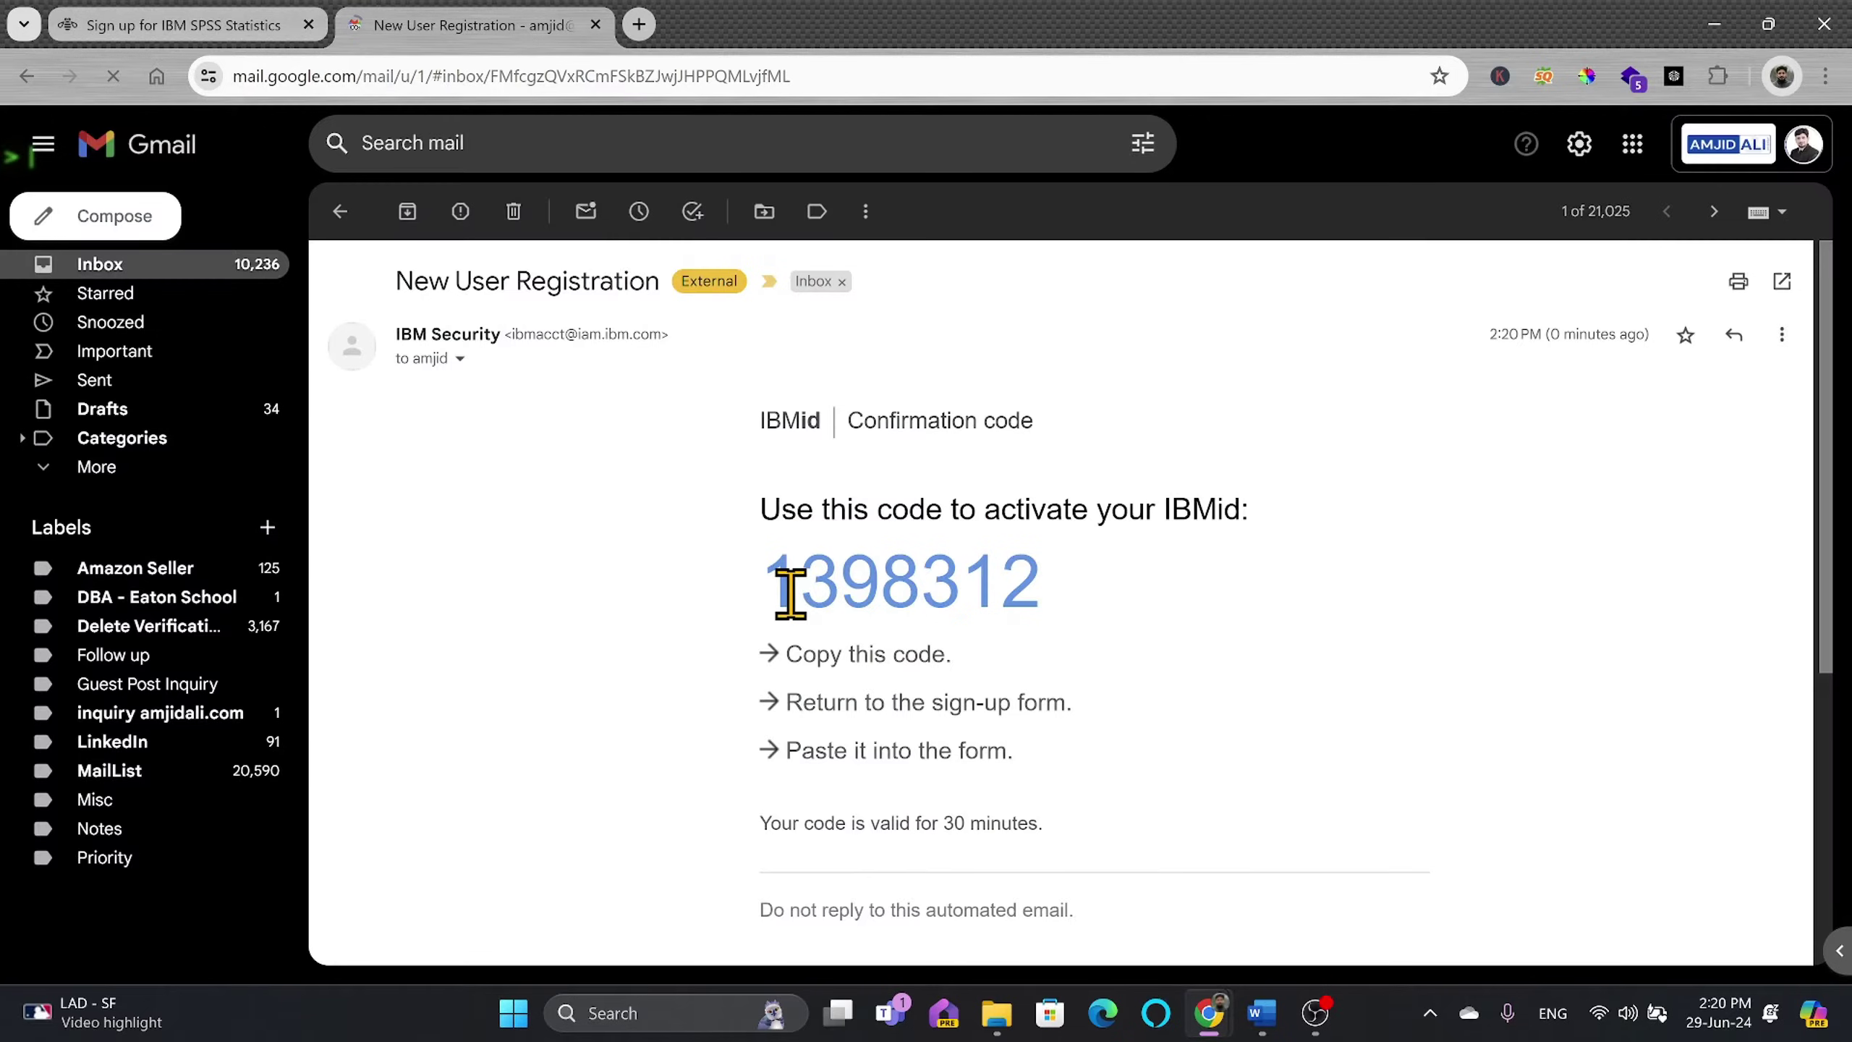
left_click_drag(791, 595, 1084, 608)
double_click(976, 584)
key("ctrl+c")
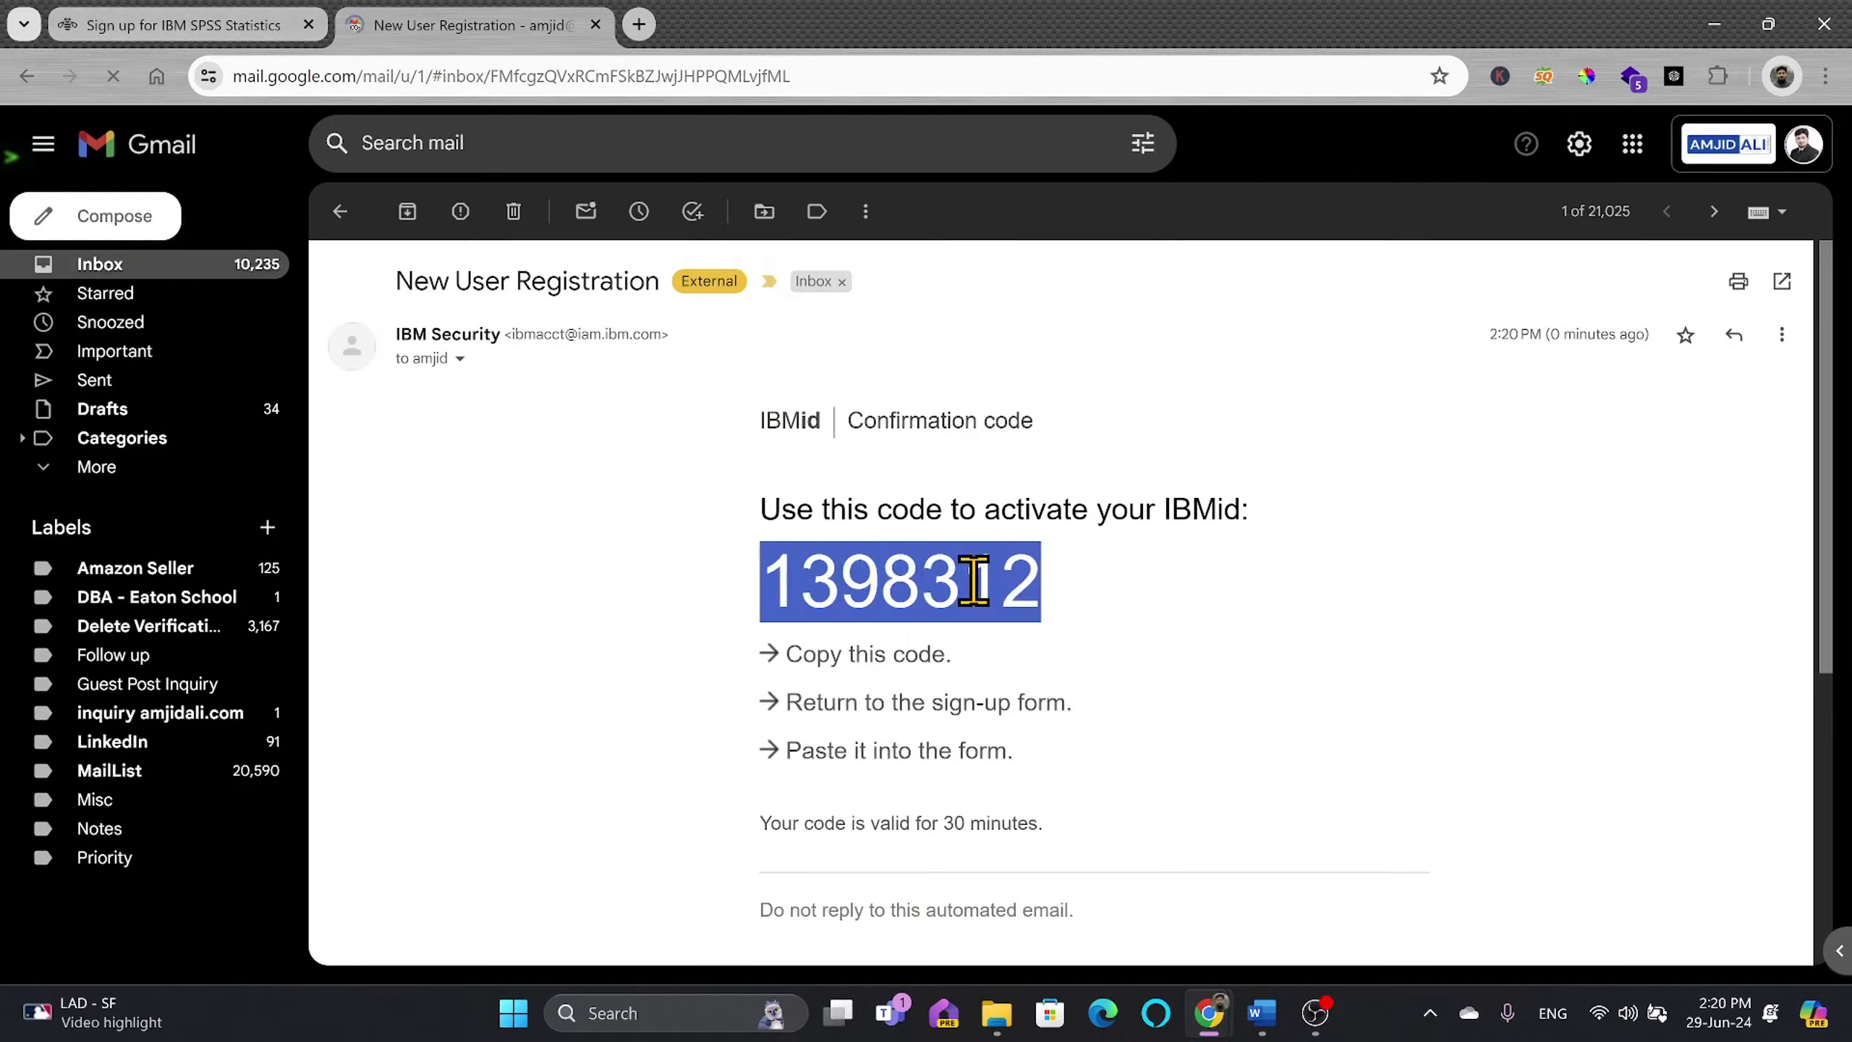
left_click(244, 29)
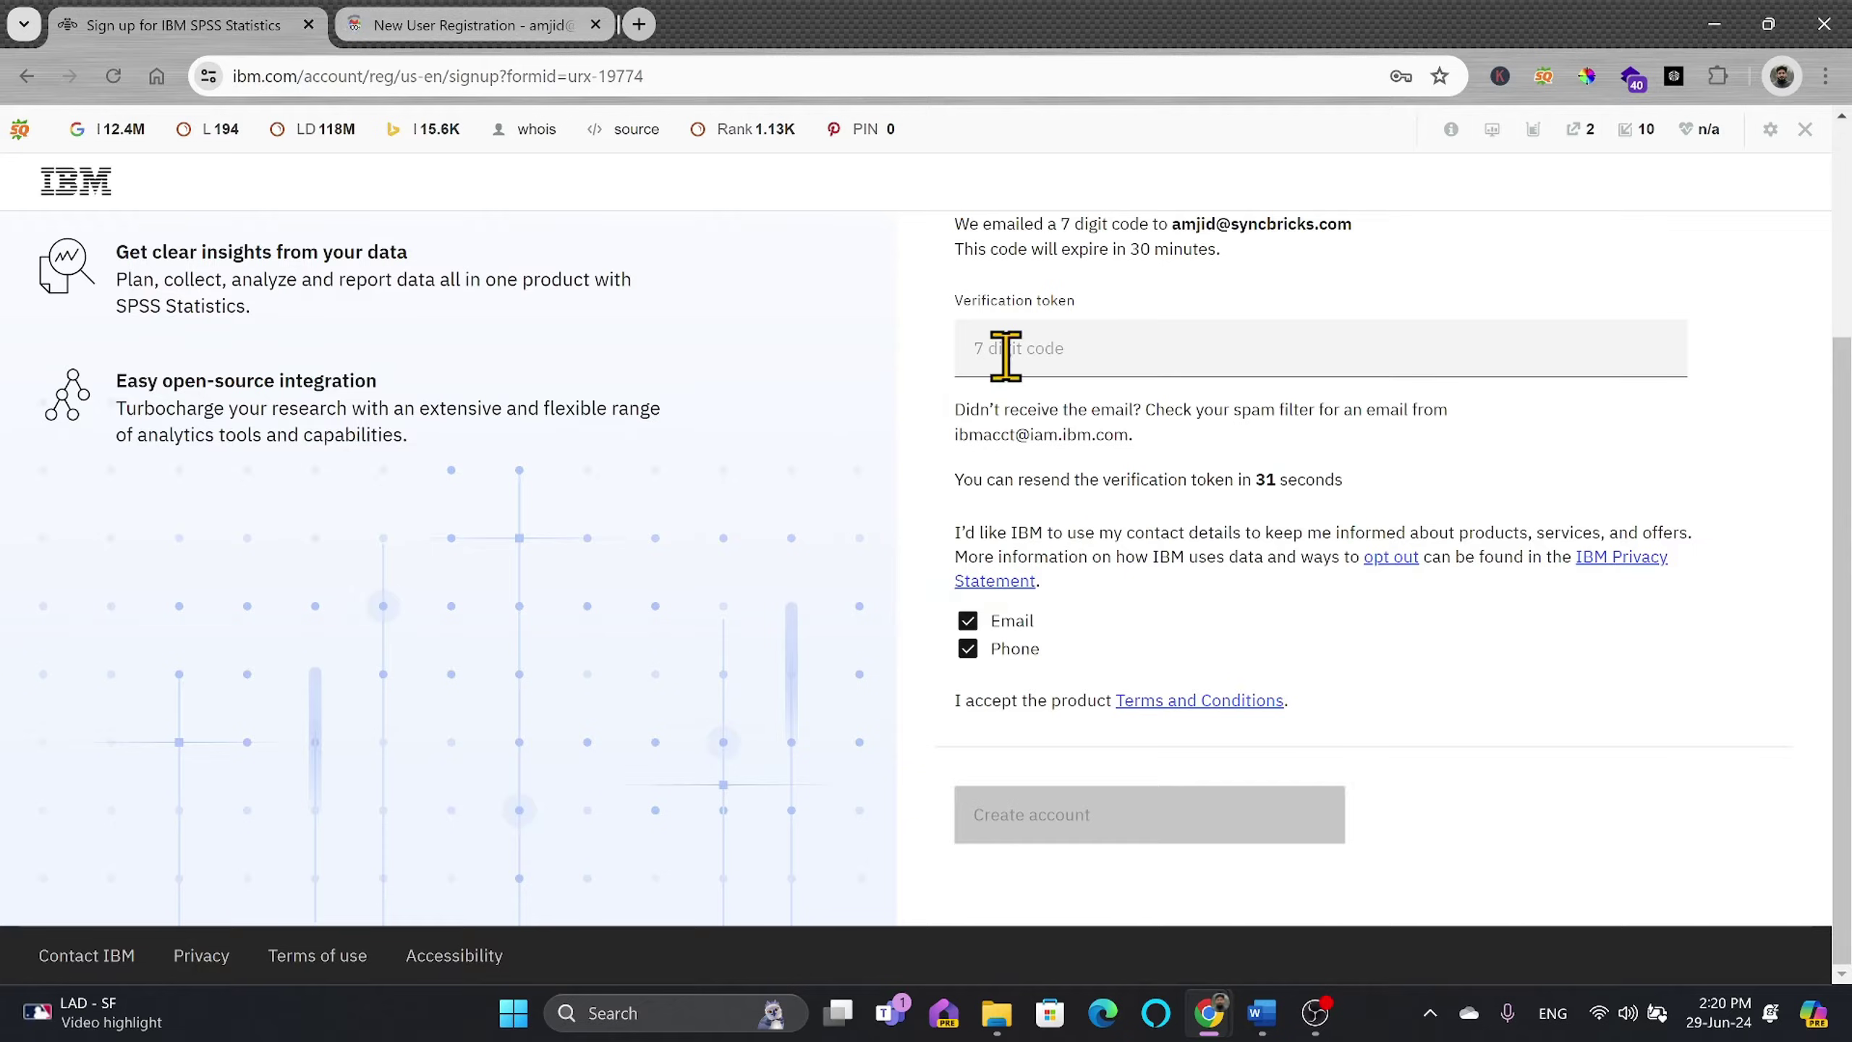
left_click(1116, 356)
key("ctrl+v")
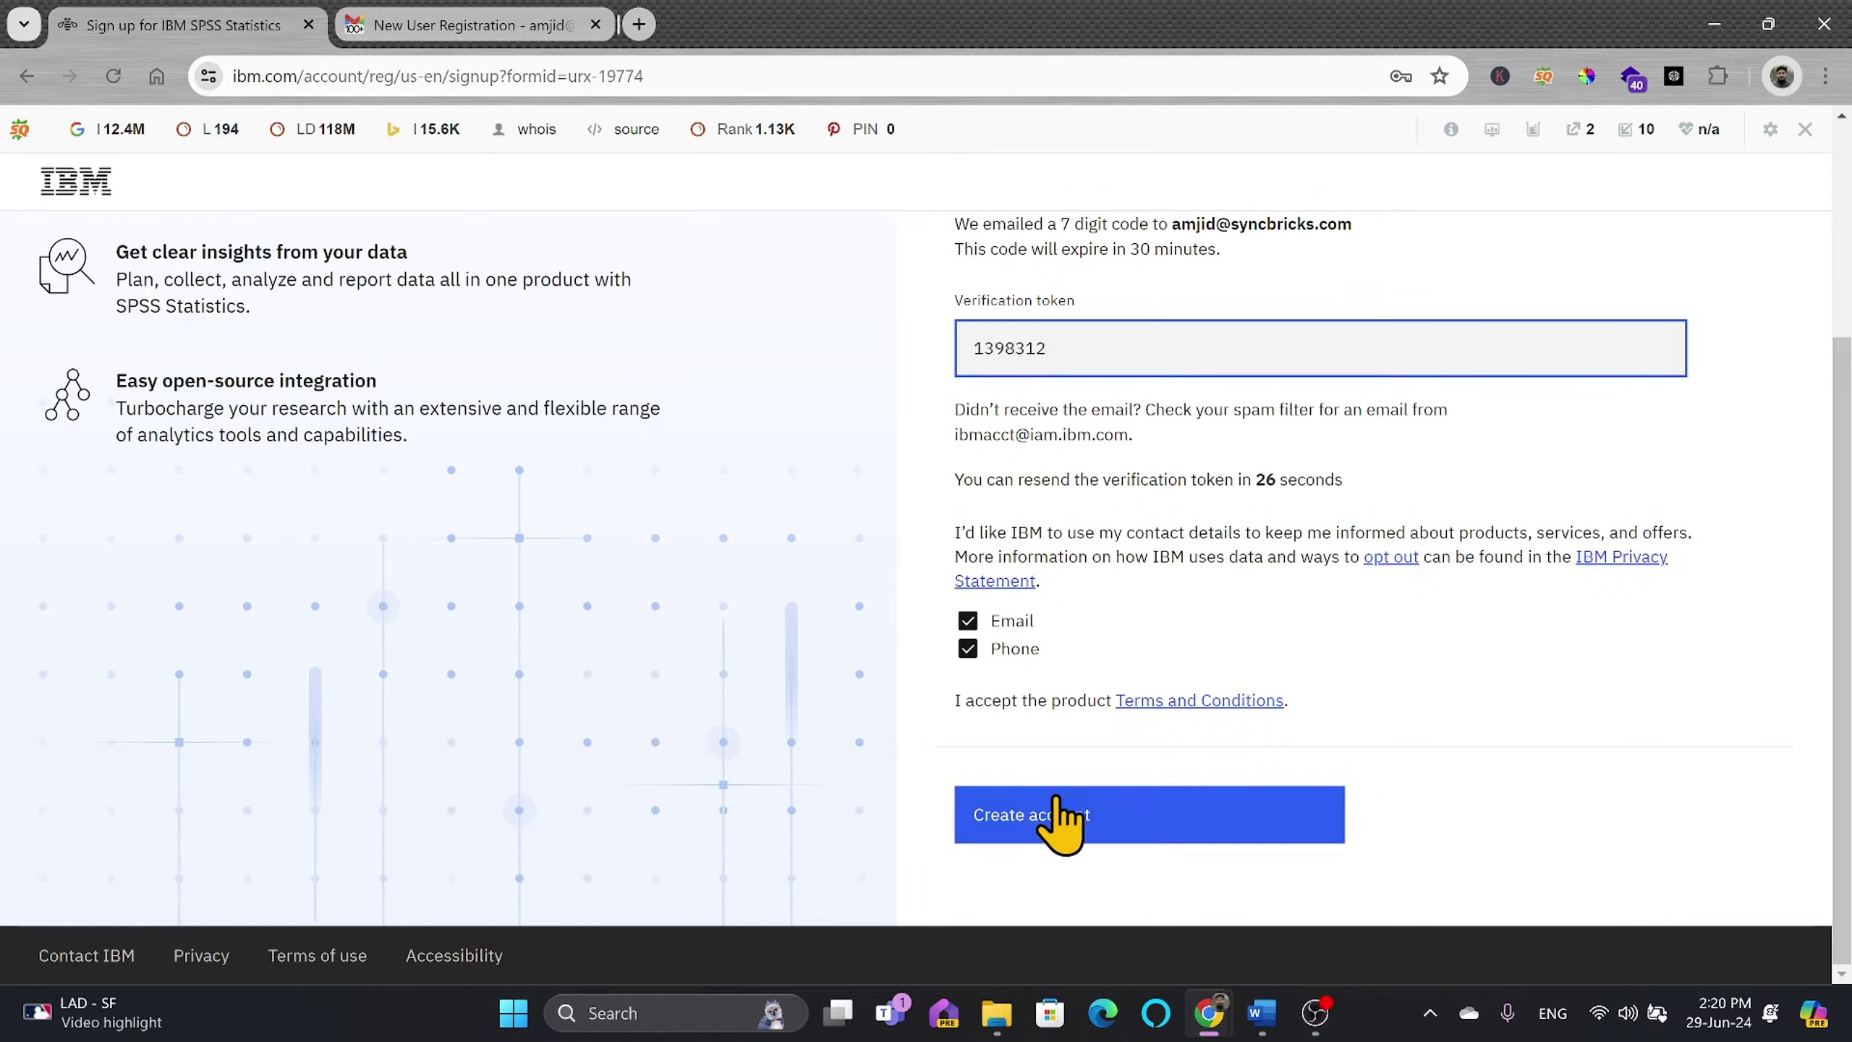
left_click(1067, 822)
left_click(1025, 856)
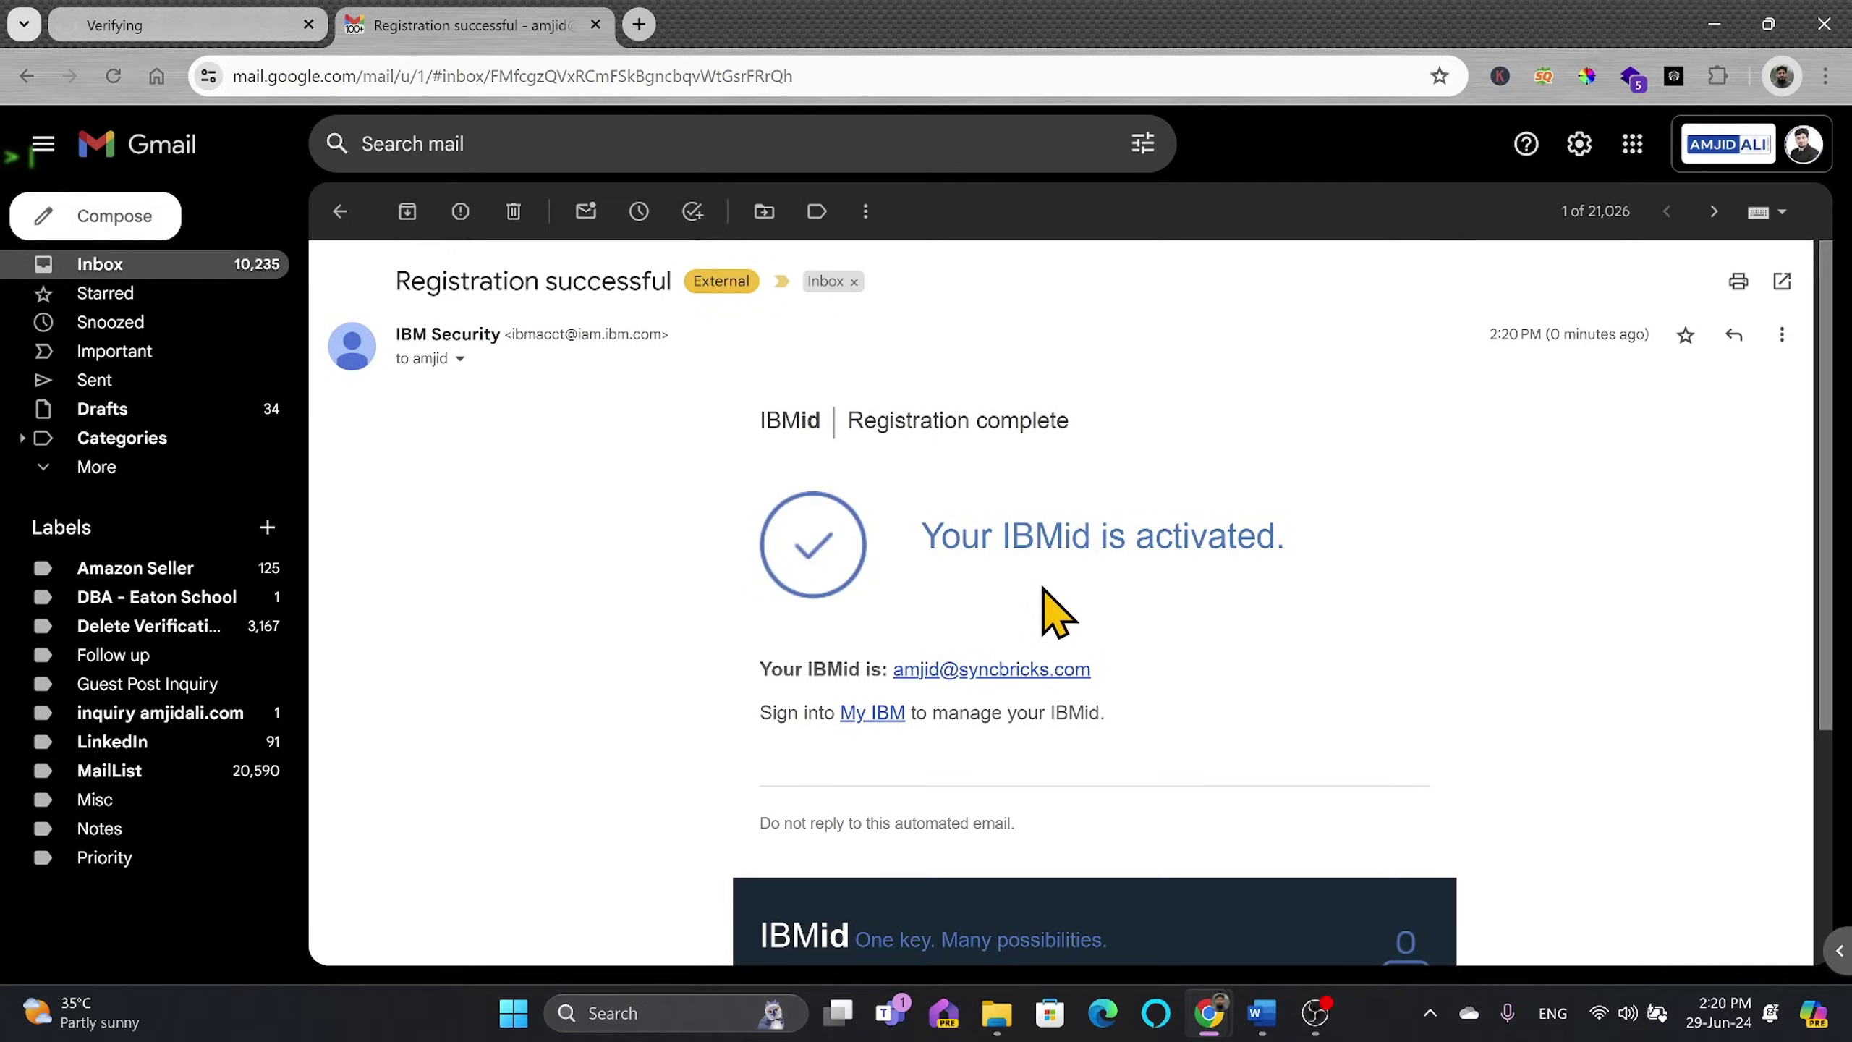
Step: Paste the one-time login code on IBM's sign-in page and submit it
scroll(1055, 613, "down", 3)
left_click(277, 24)
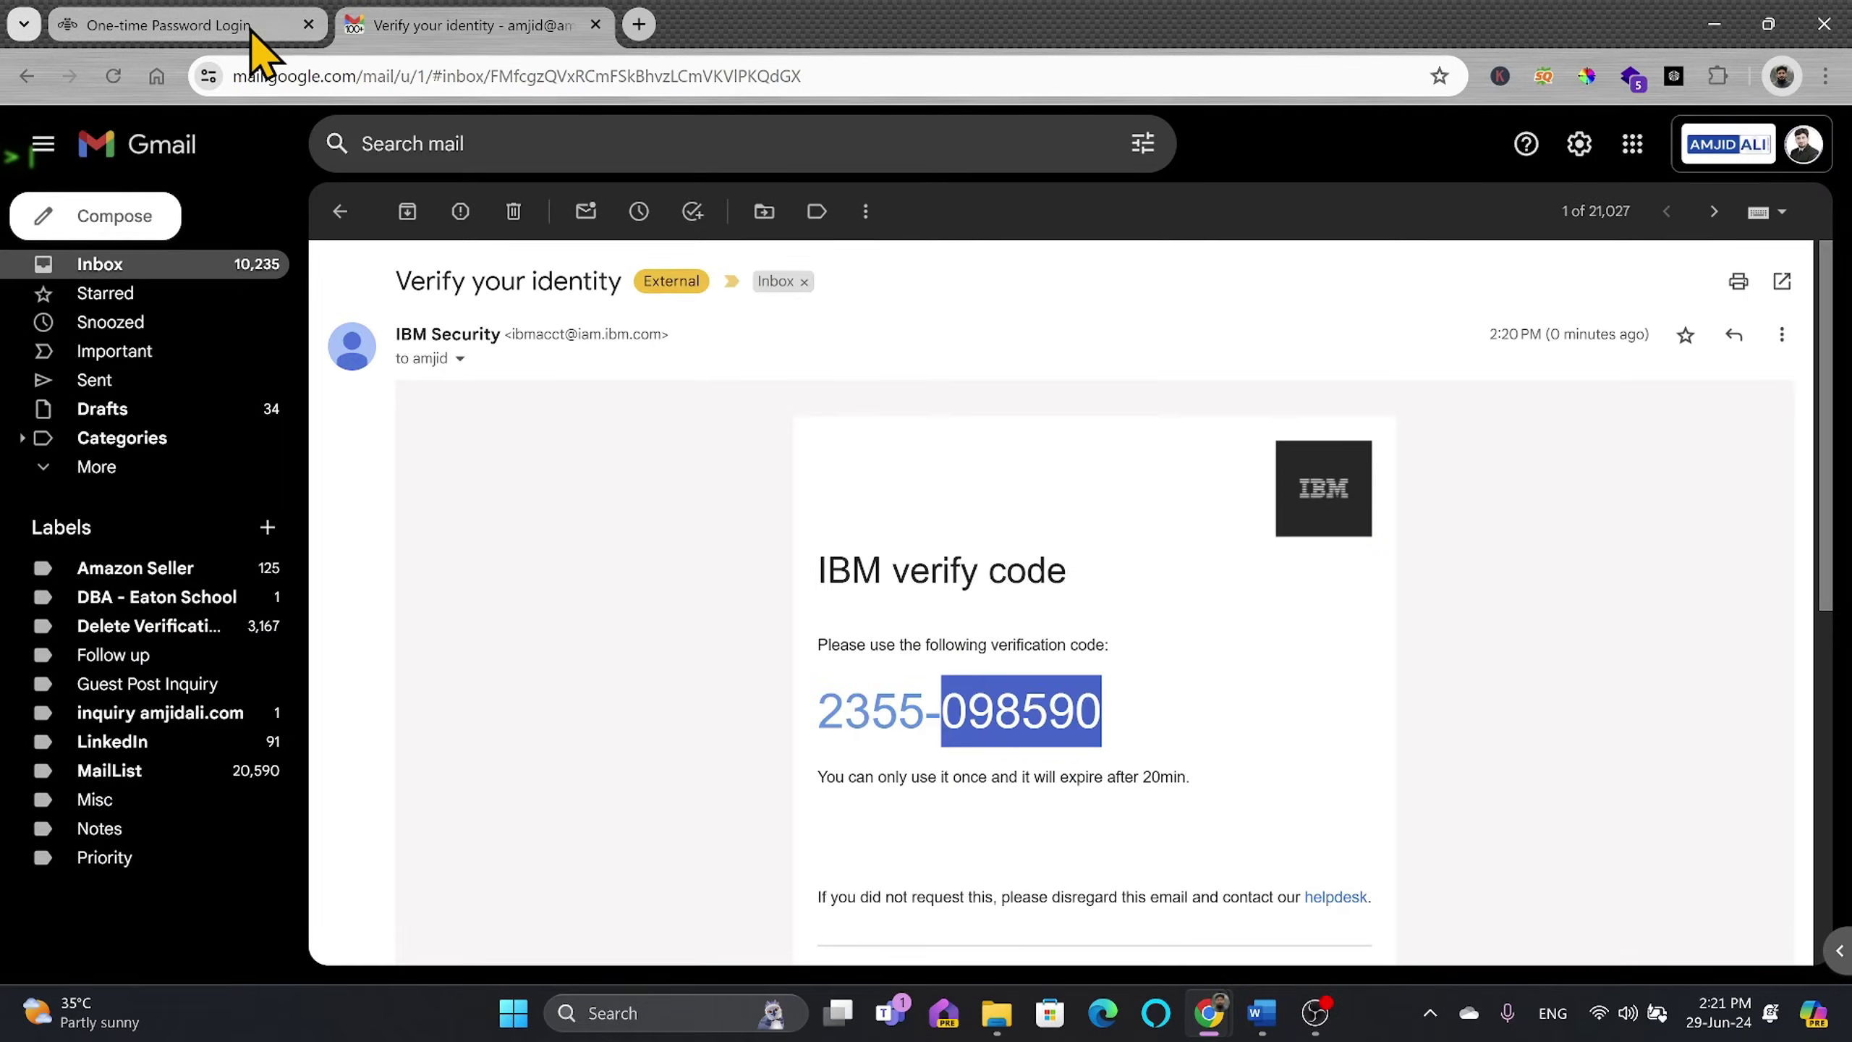
left_click(249, 25)
left_click(332, 530)
key("ctrl+v")
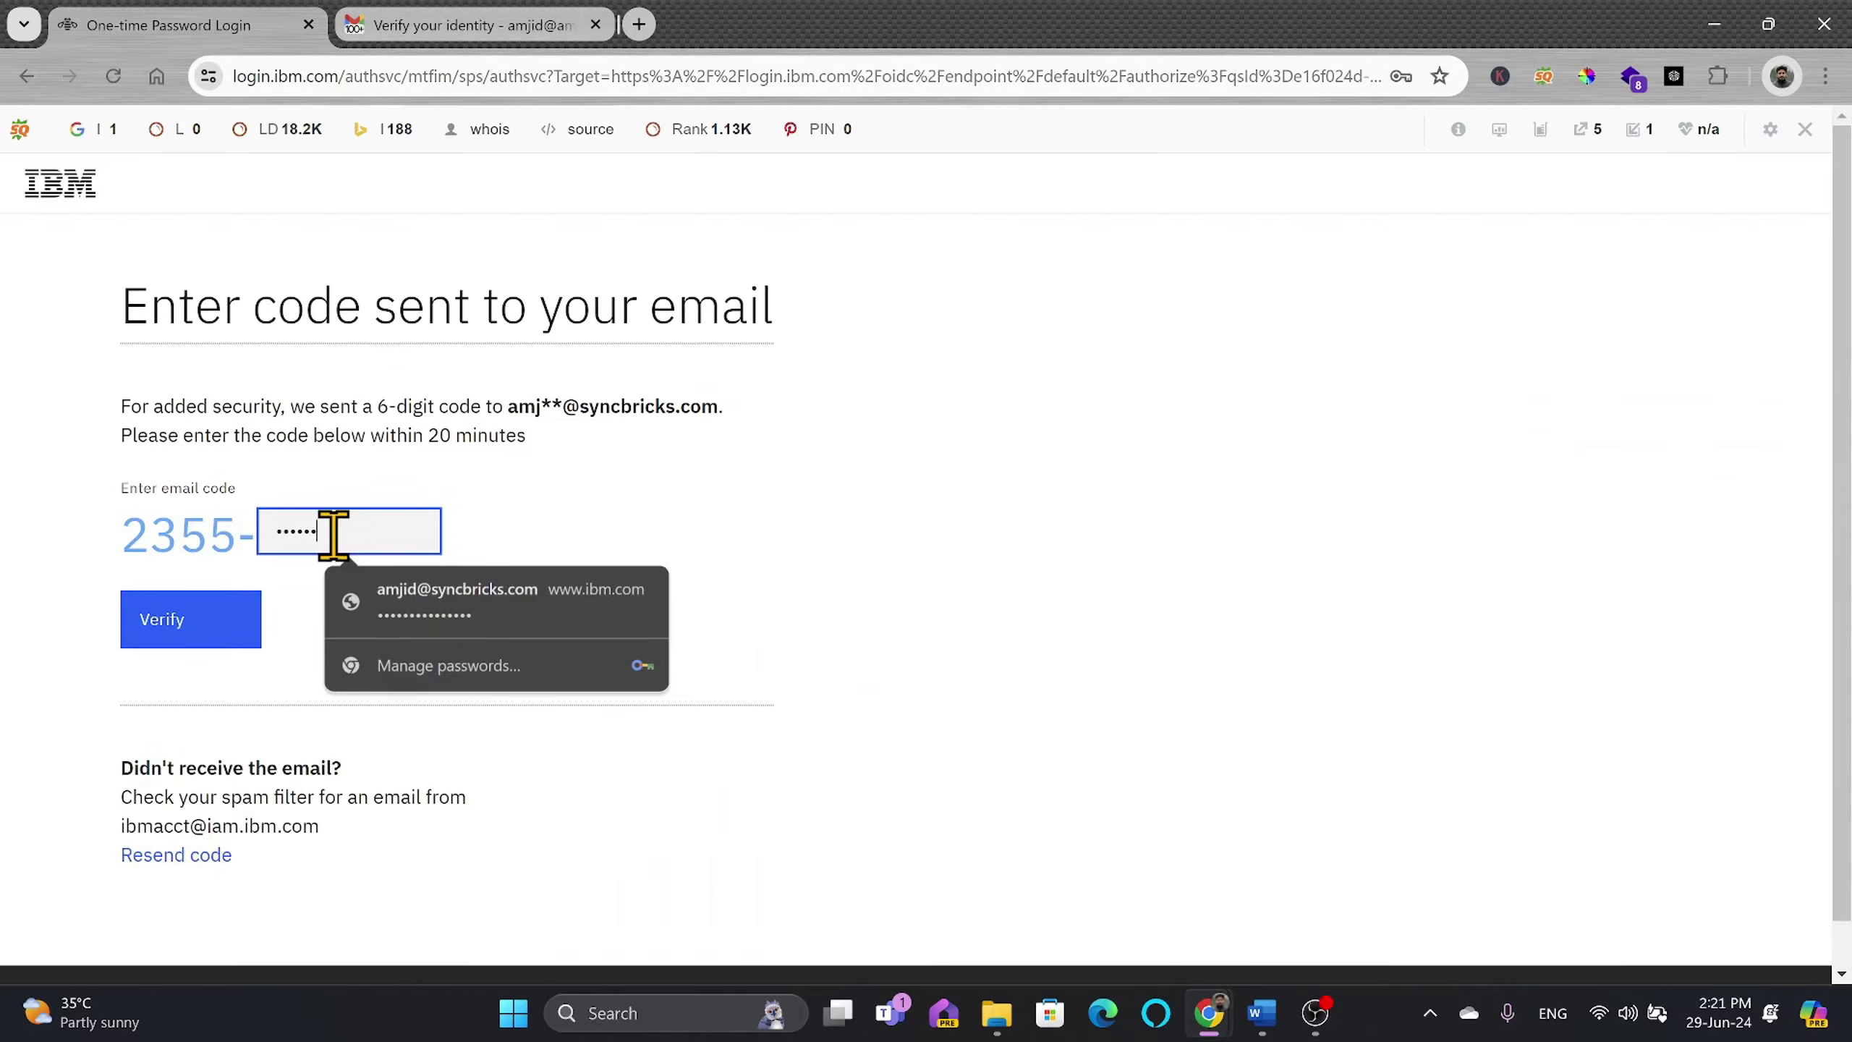
left_click(237, 639)
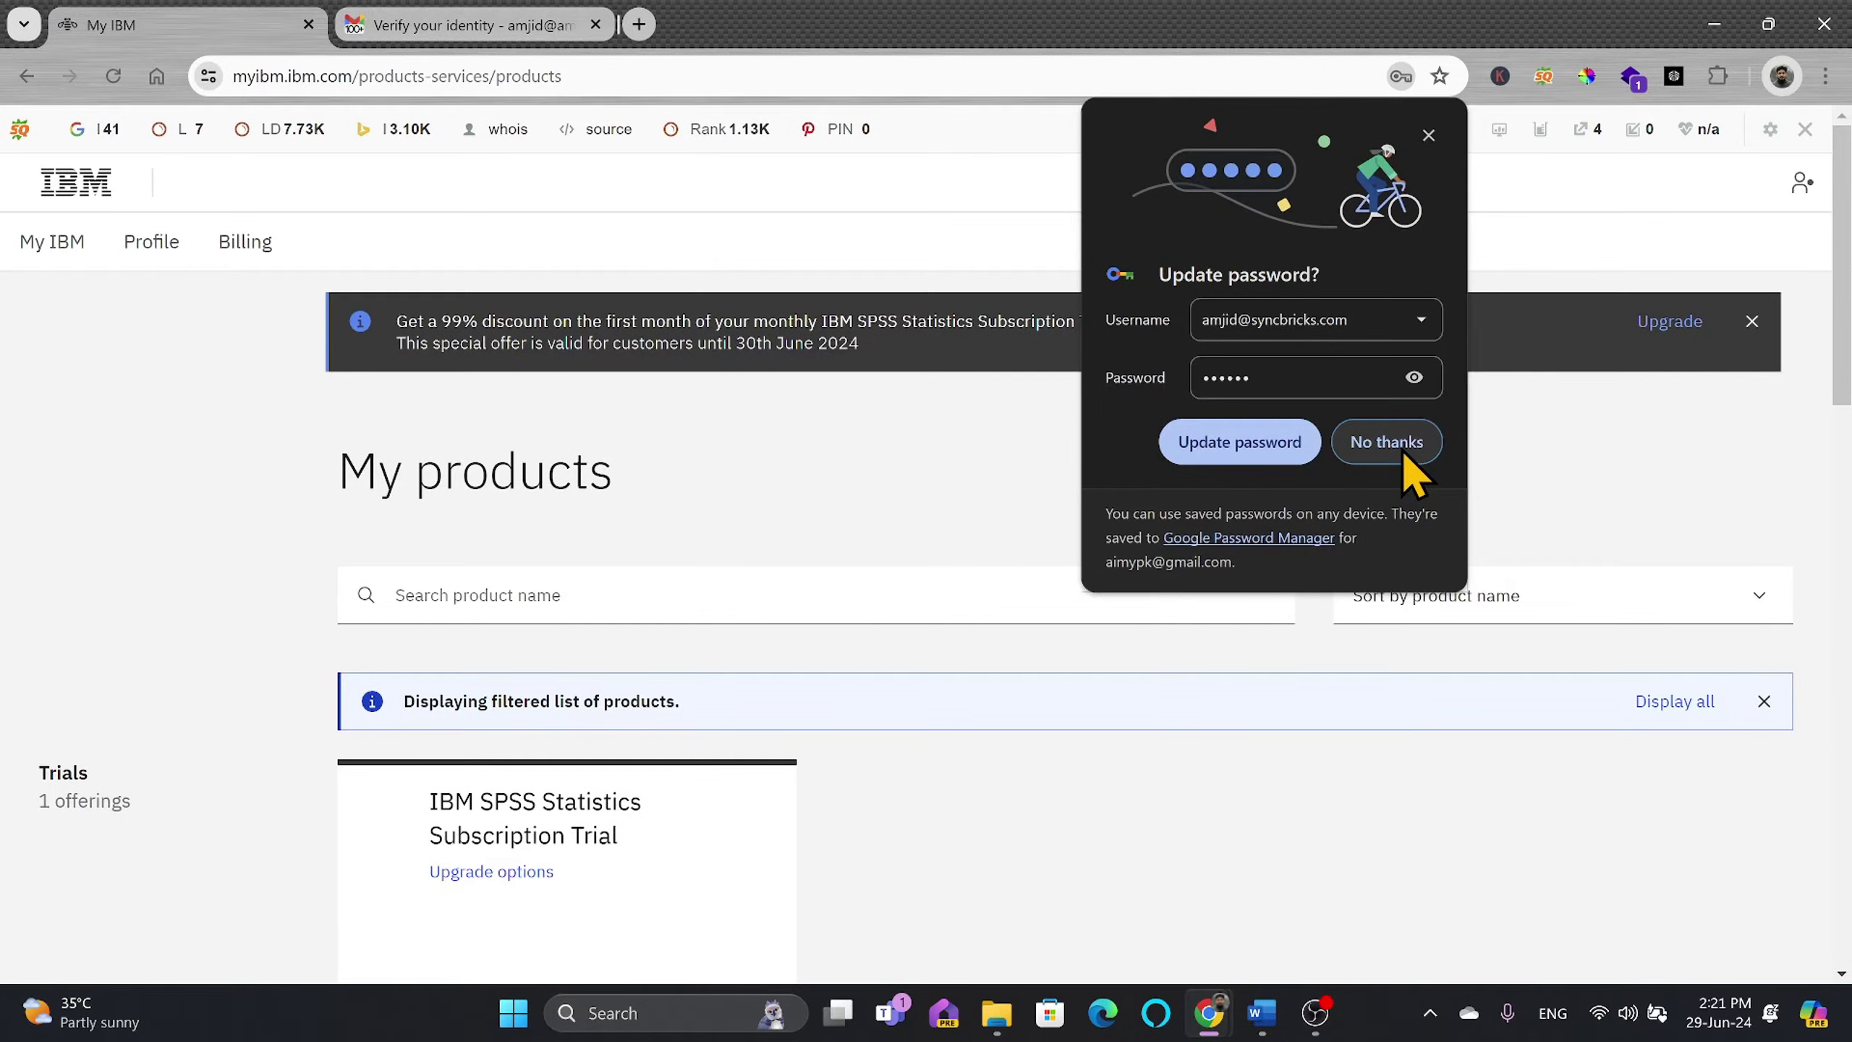
Step: Decline saving the password and find the active SPSS Statistics trial expiring Jul 29, 2024
left_click(1386, 442)
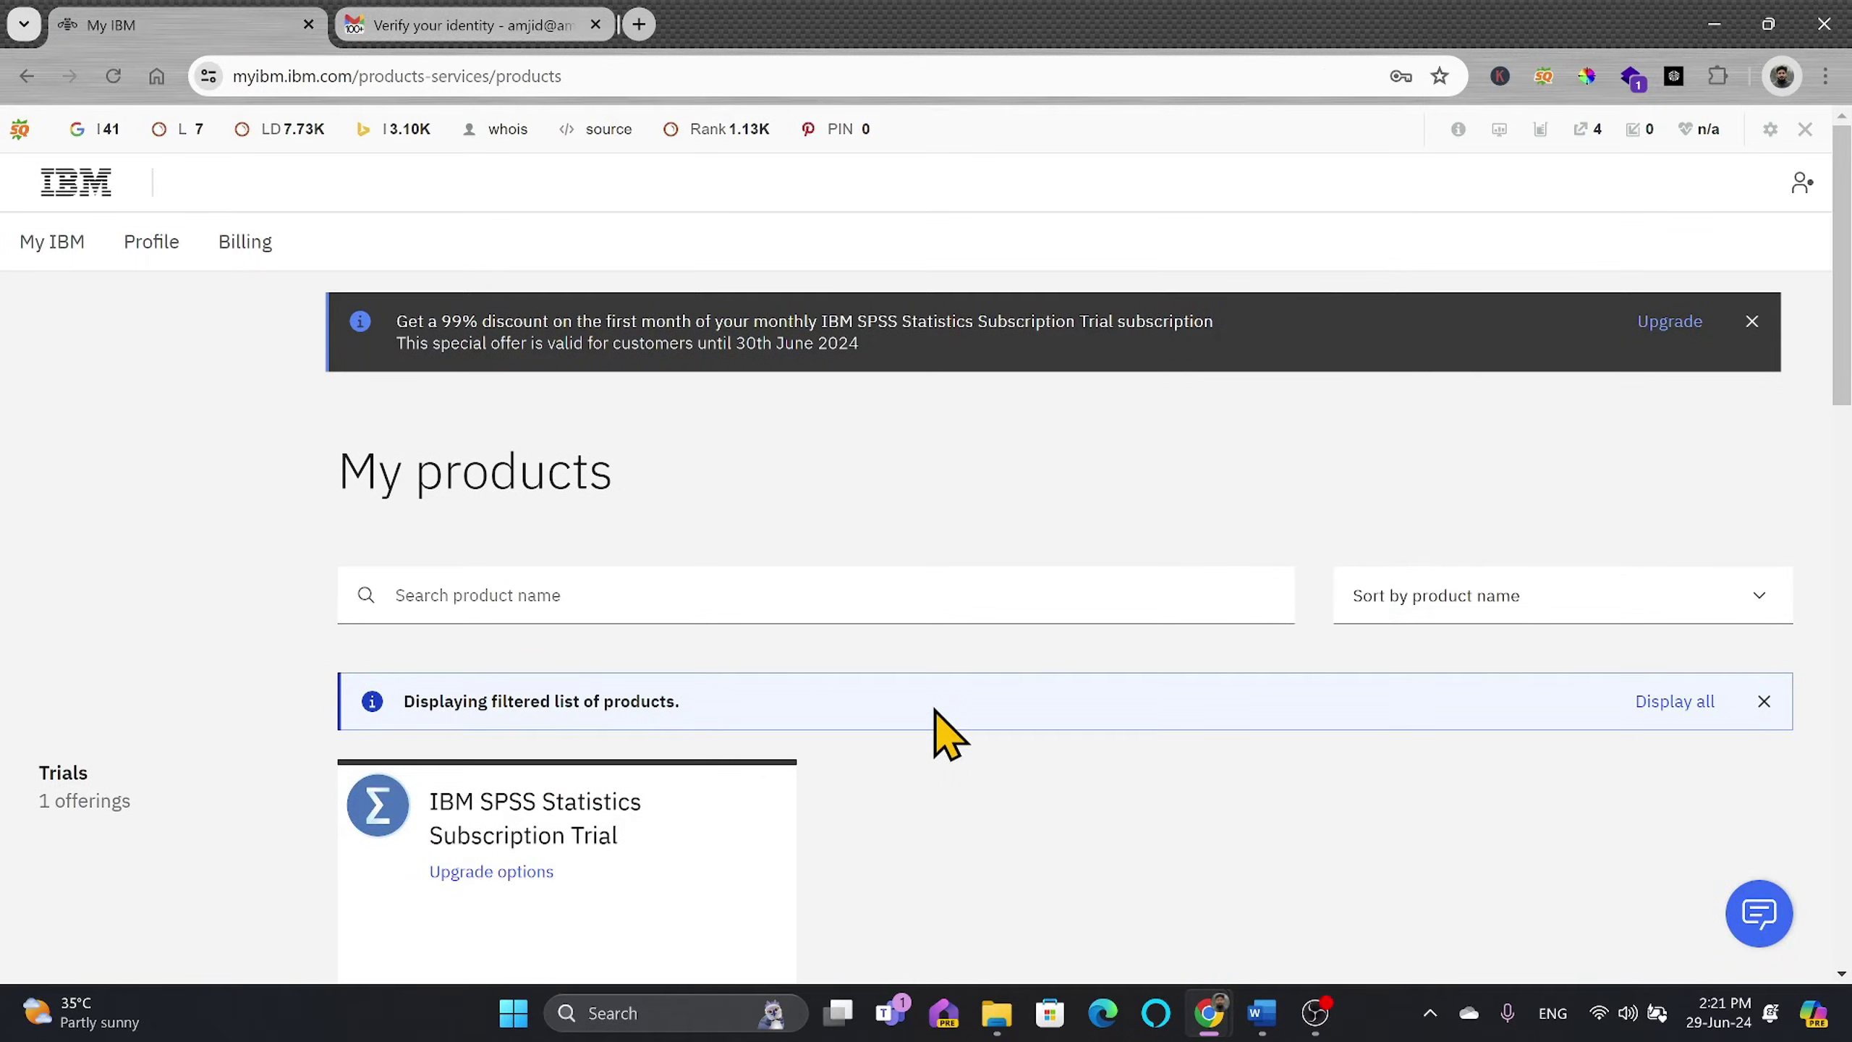
scroll(948, 733, "down", 4)
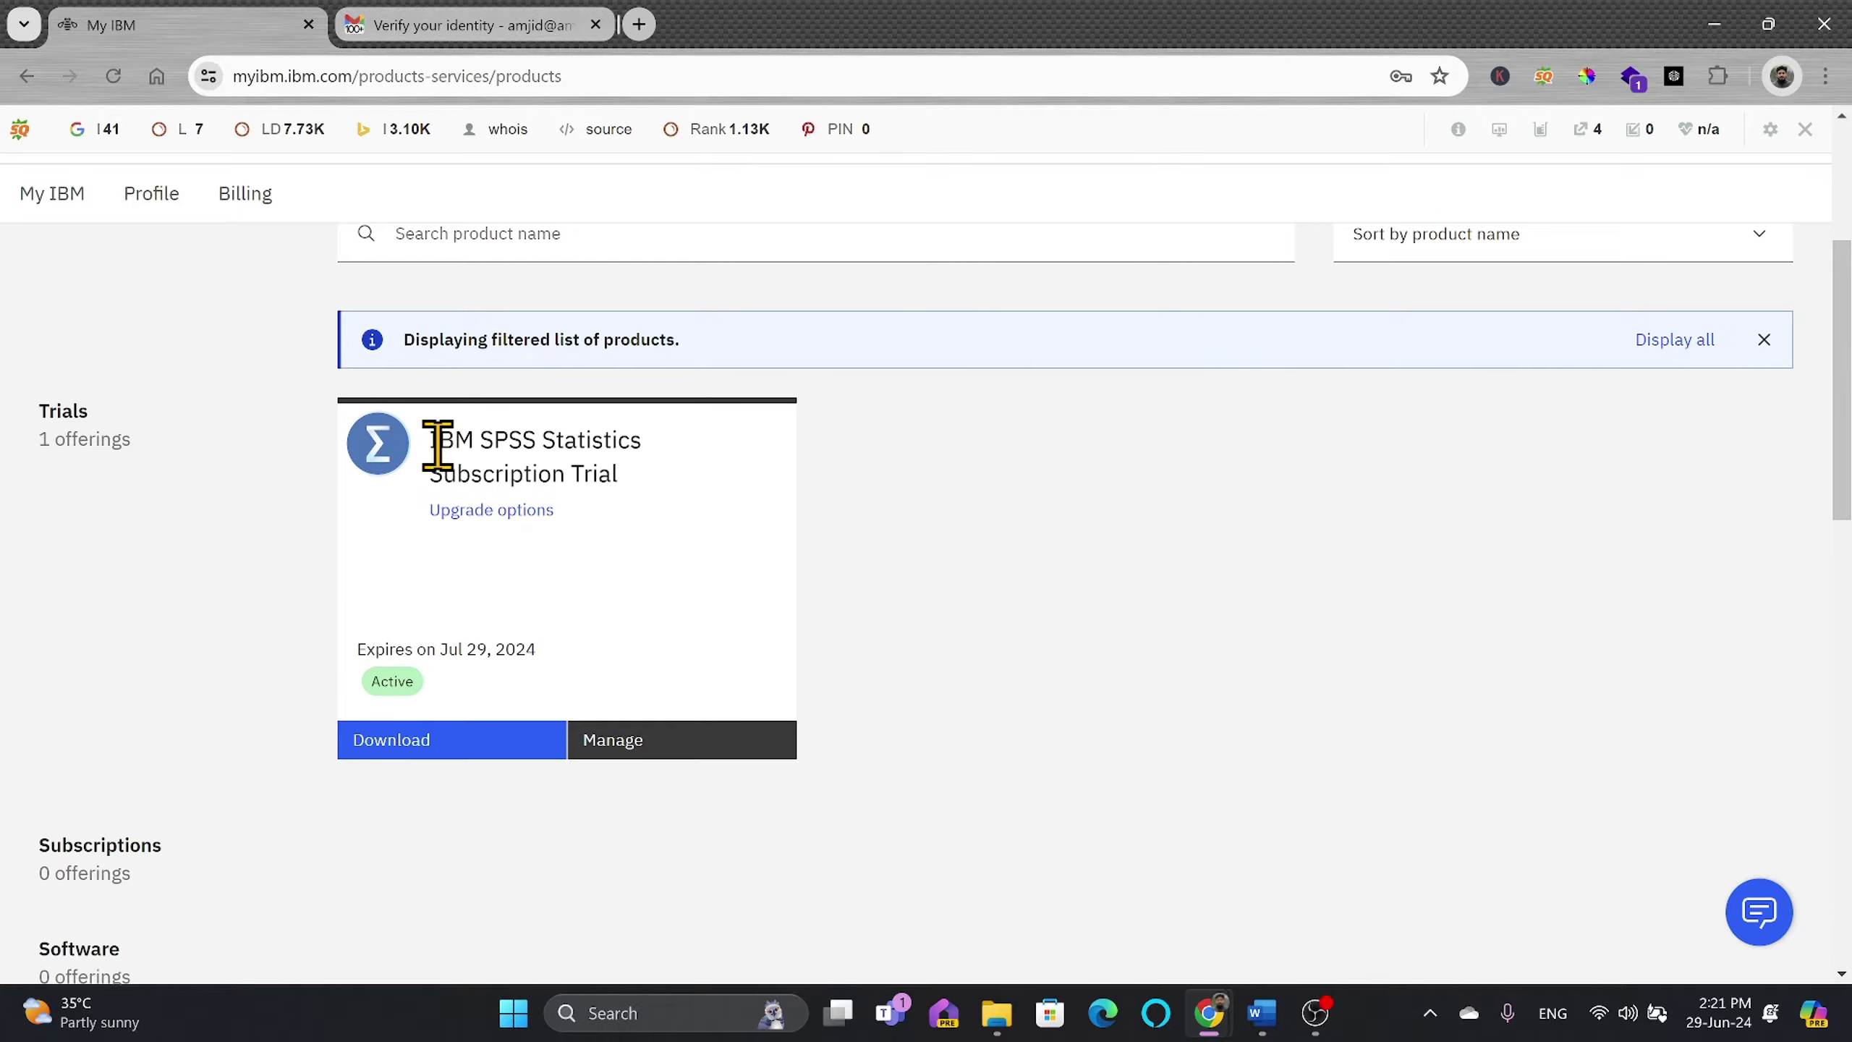
left_click_drag(438, 443, 643, 467)
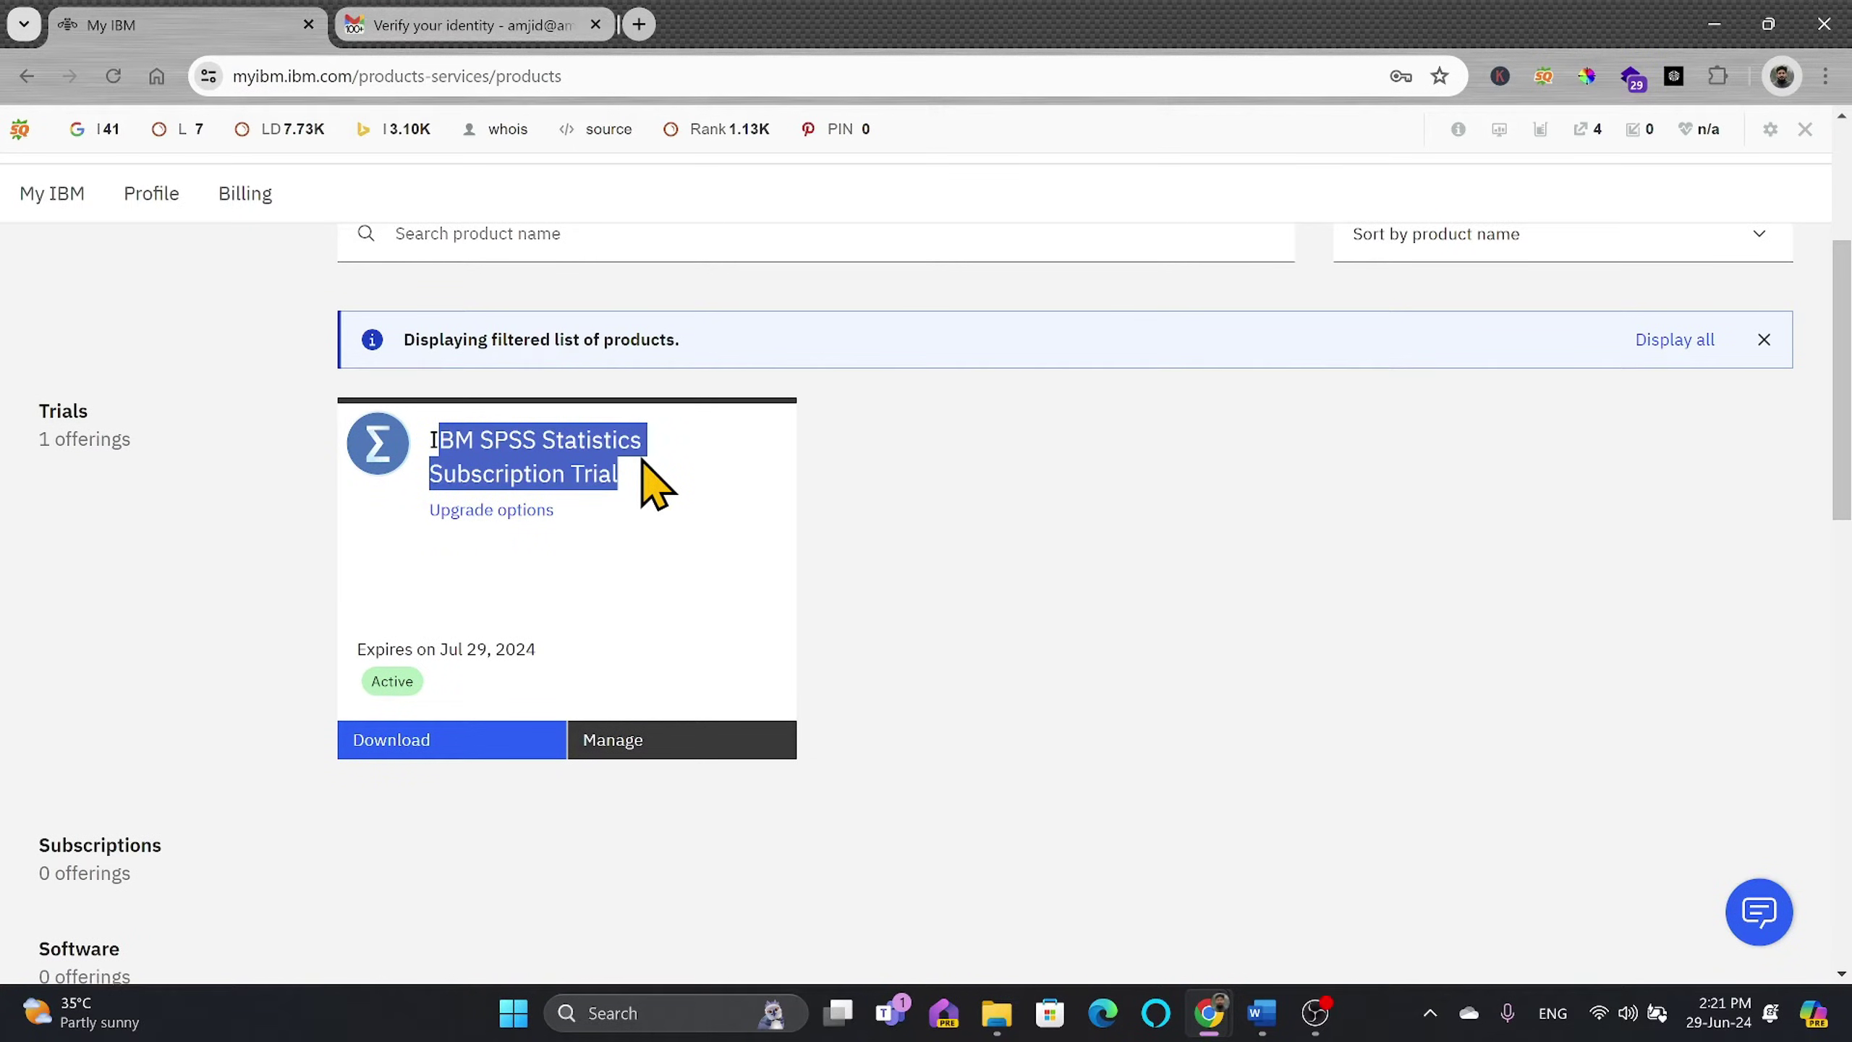
left_click_drag(440, 649, 547, 647)
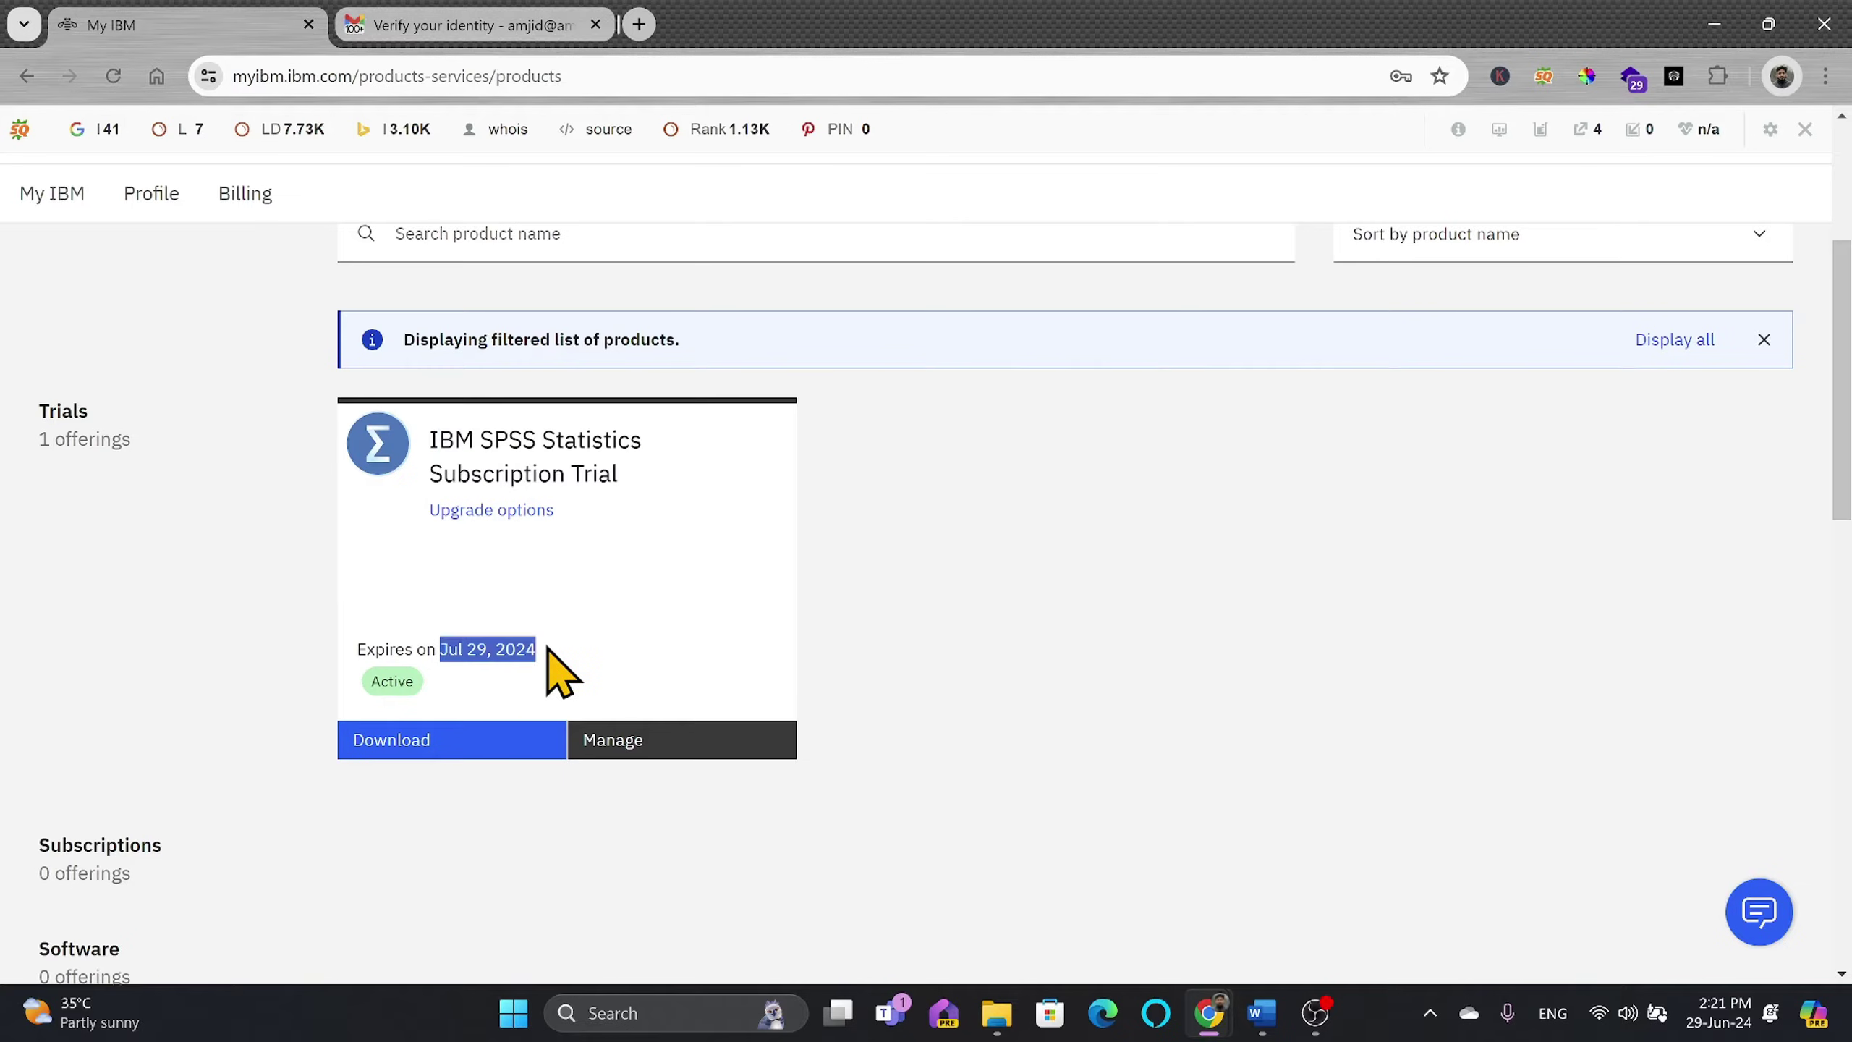
Step: Check the system type, then download the Windows 64-bit SPSSStatistics.exe installer (878 MB)
left_click(422, 743)
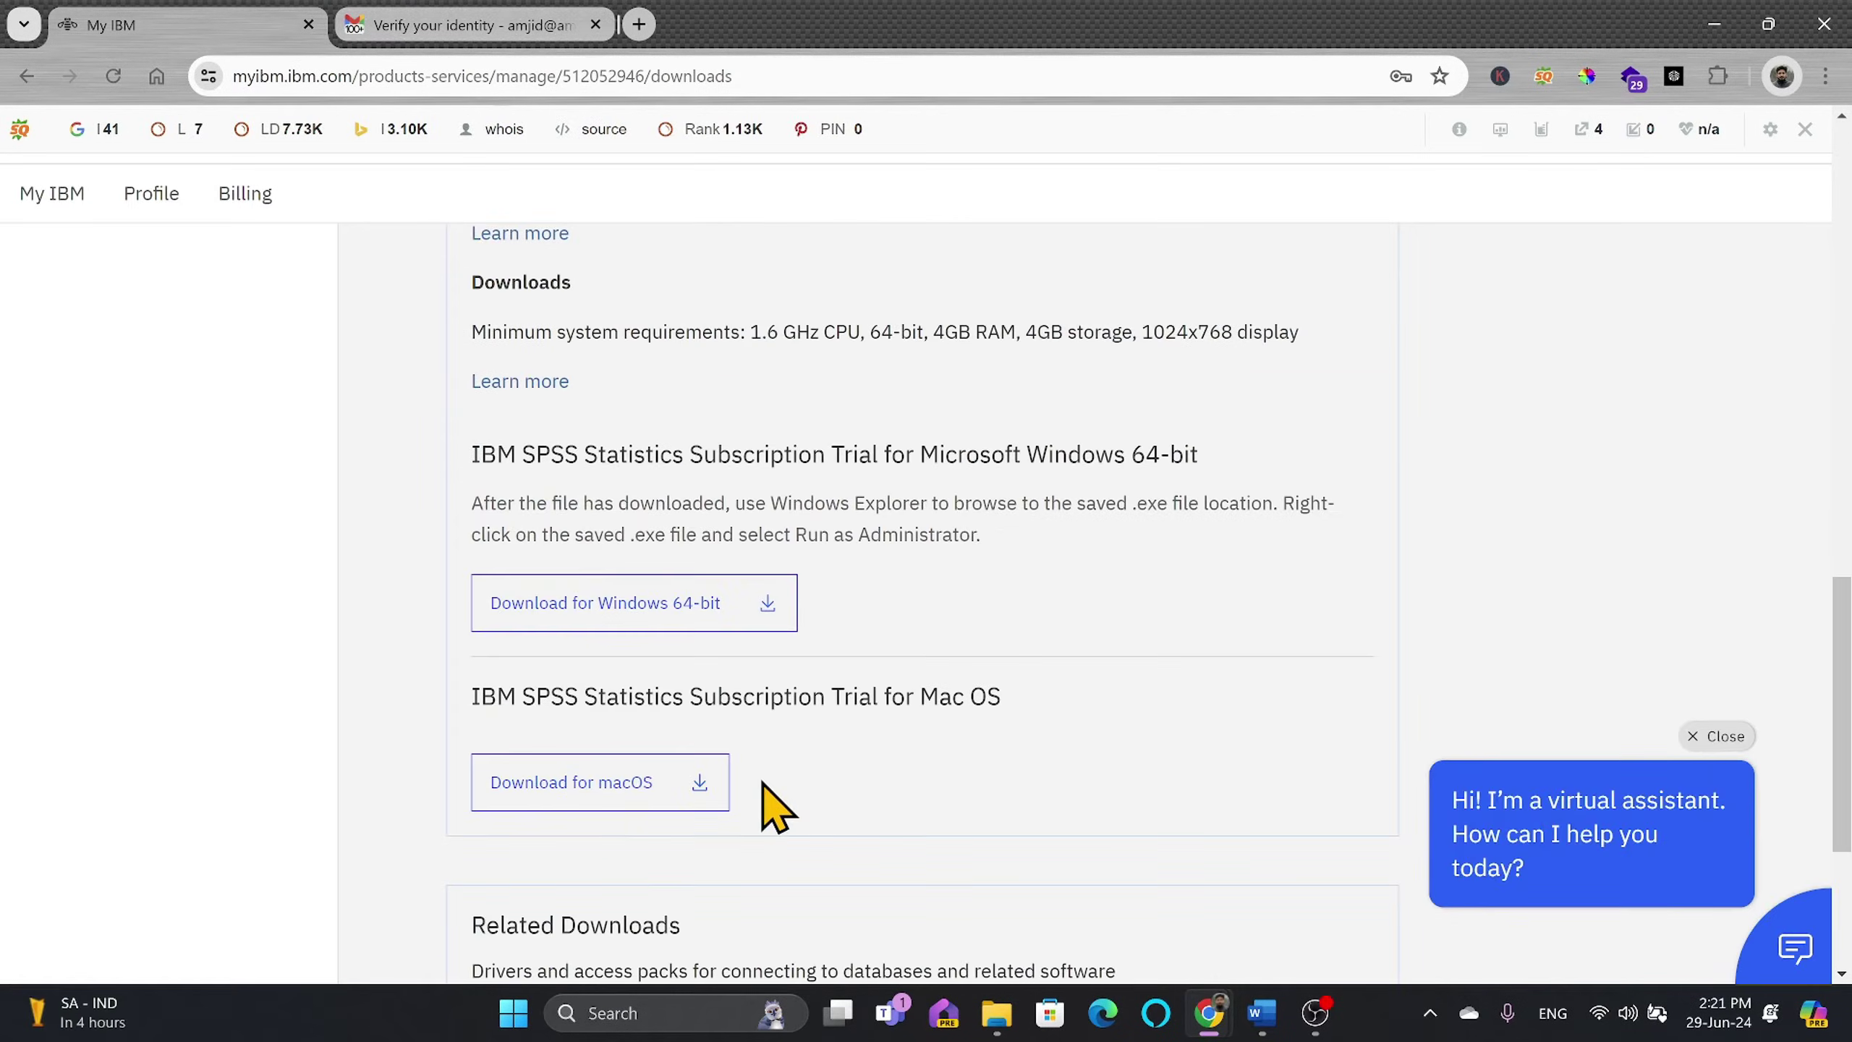
scroll(762, 784, "down", 3)
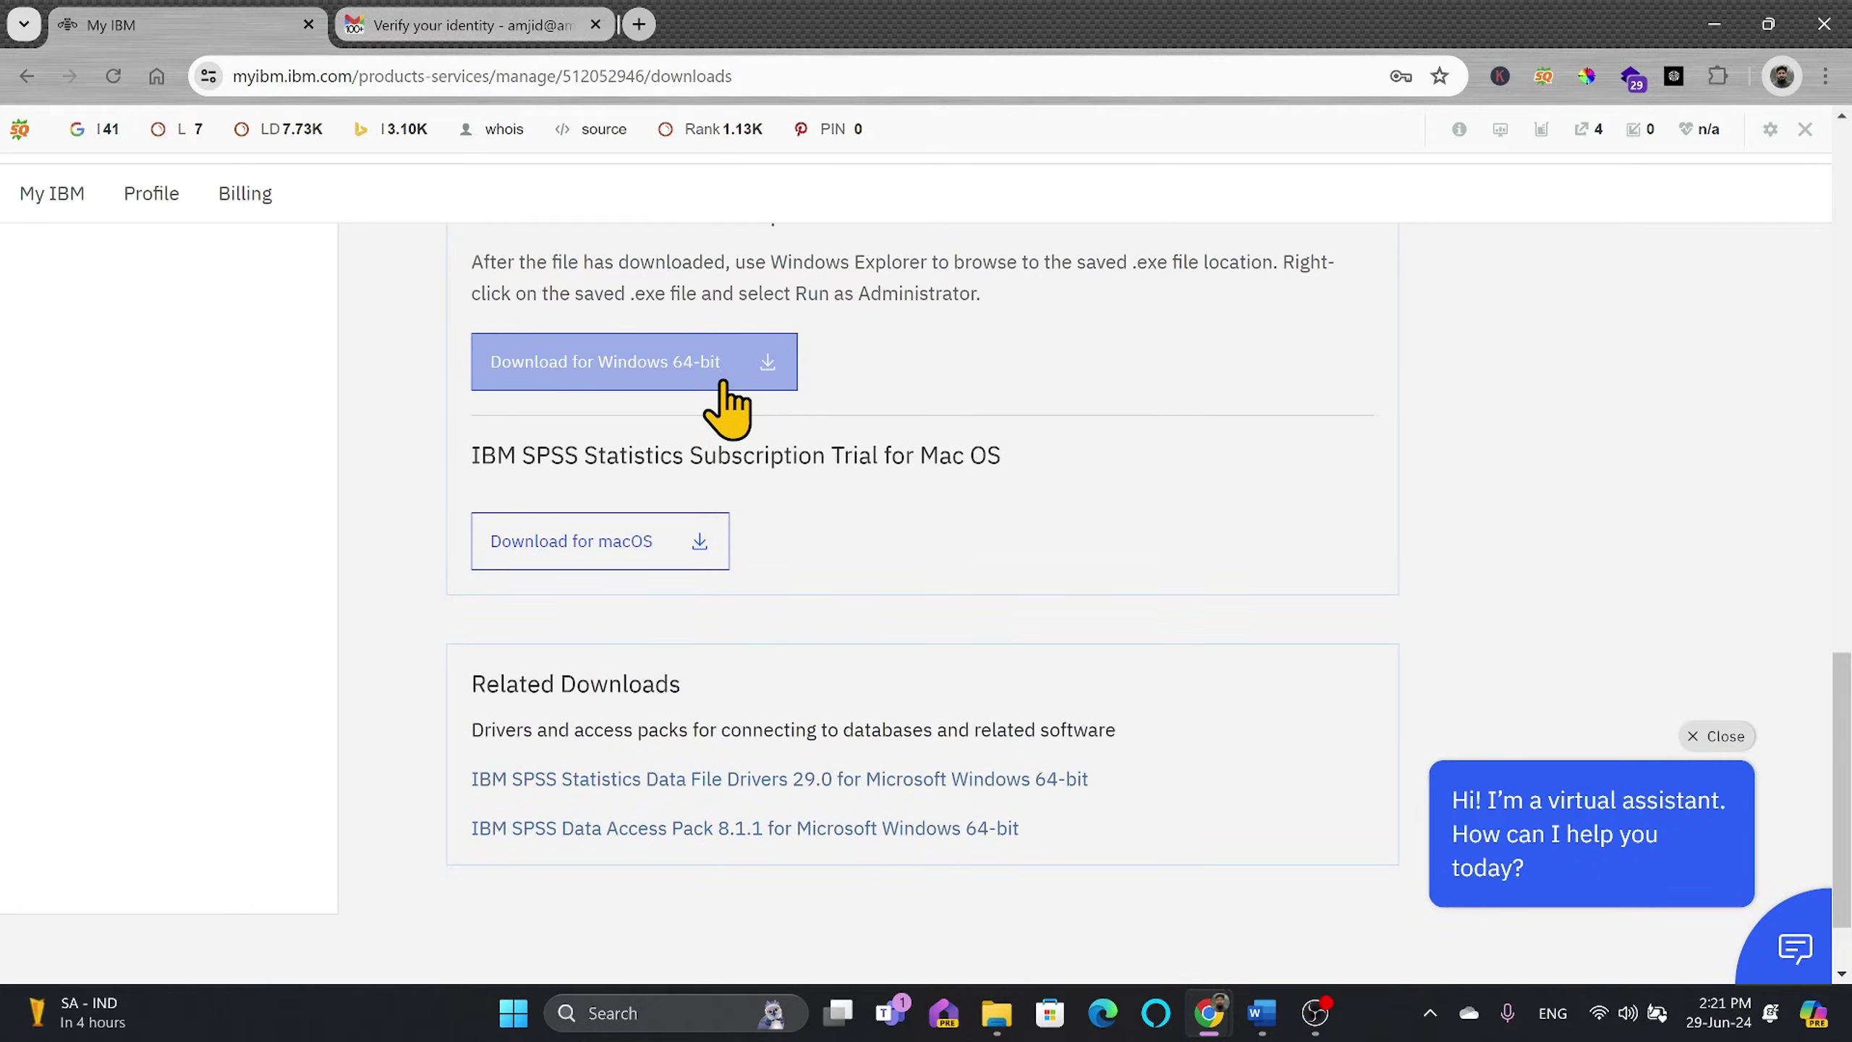
left_click(676, 1013)
type("about")
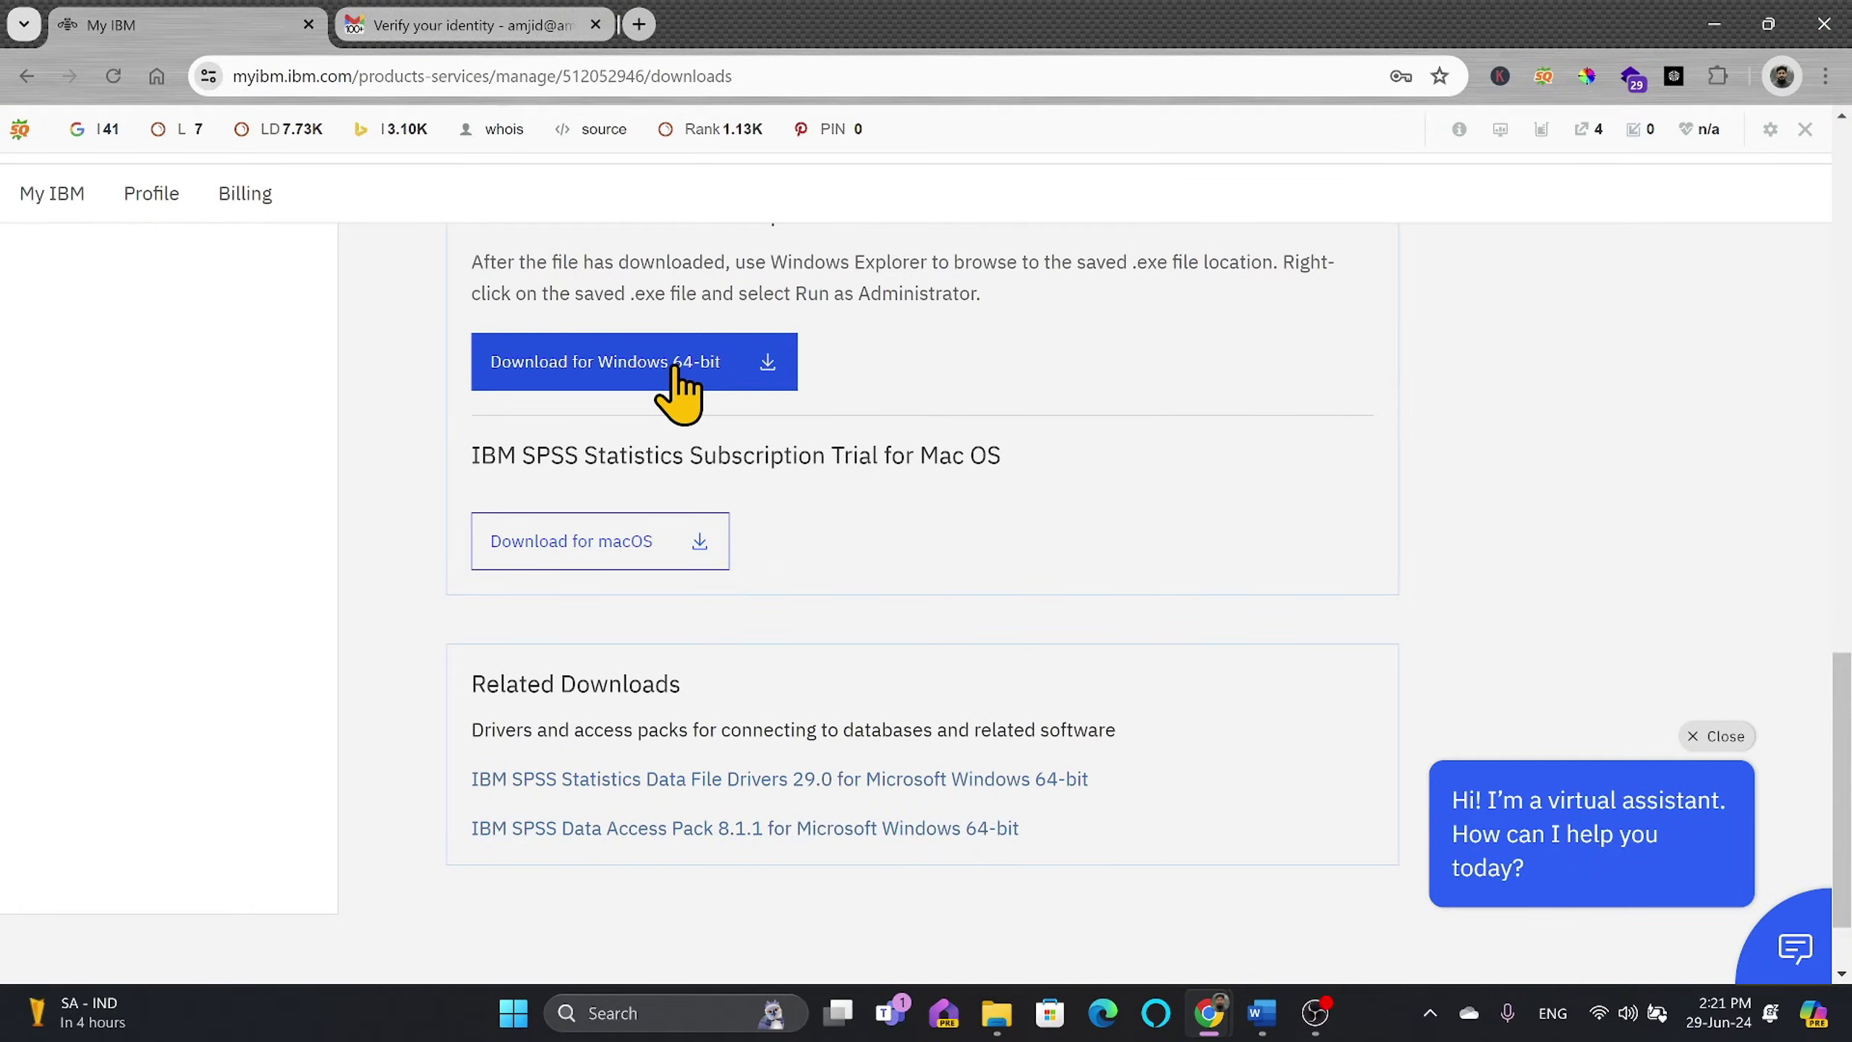
left_click(676, 371)
left_click(1742, 77)
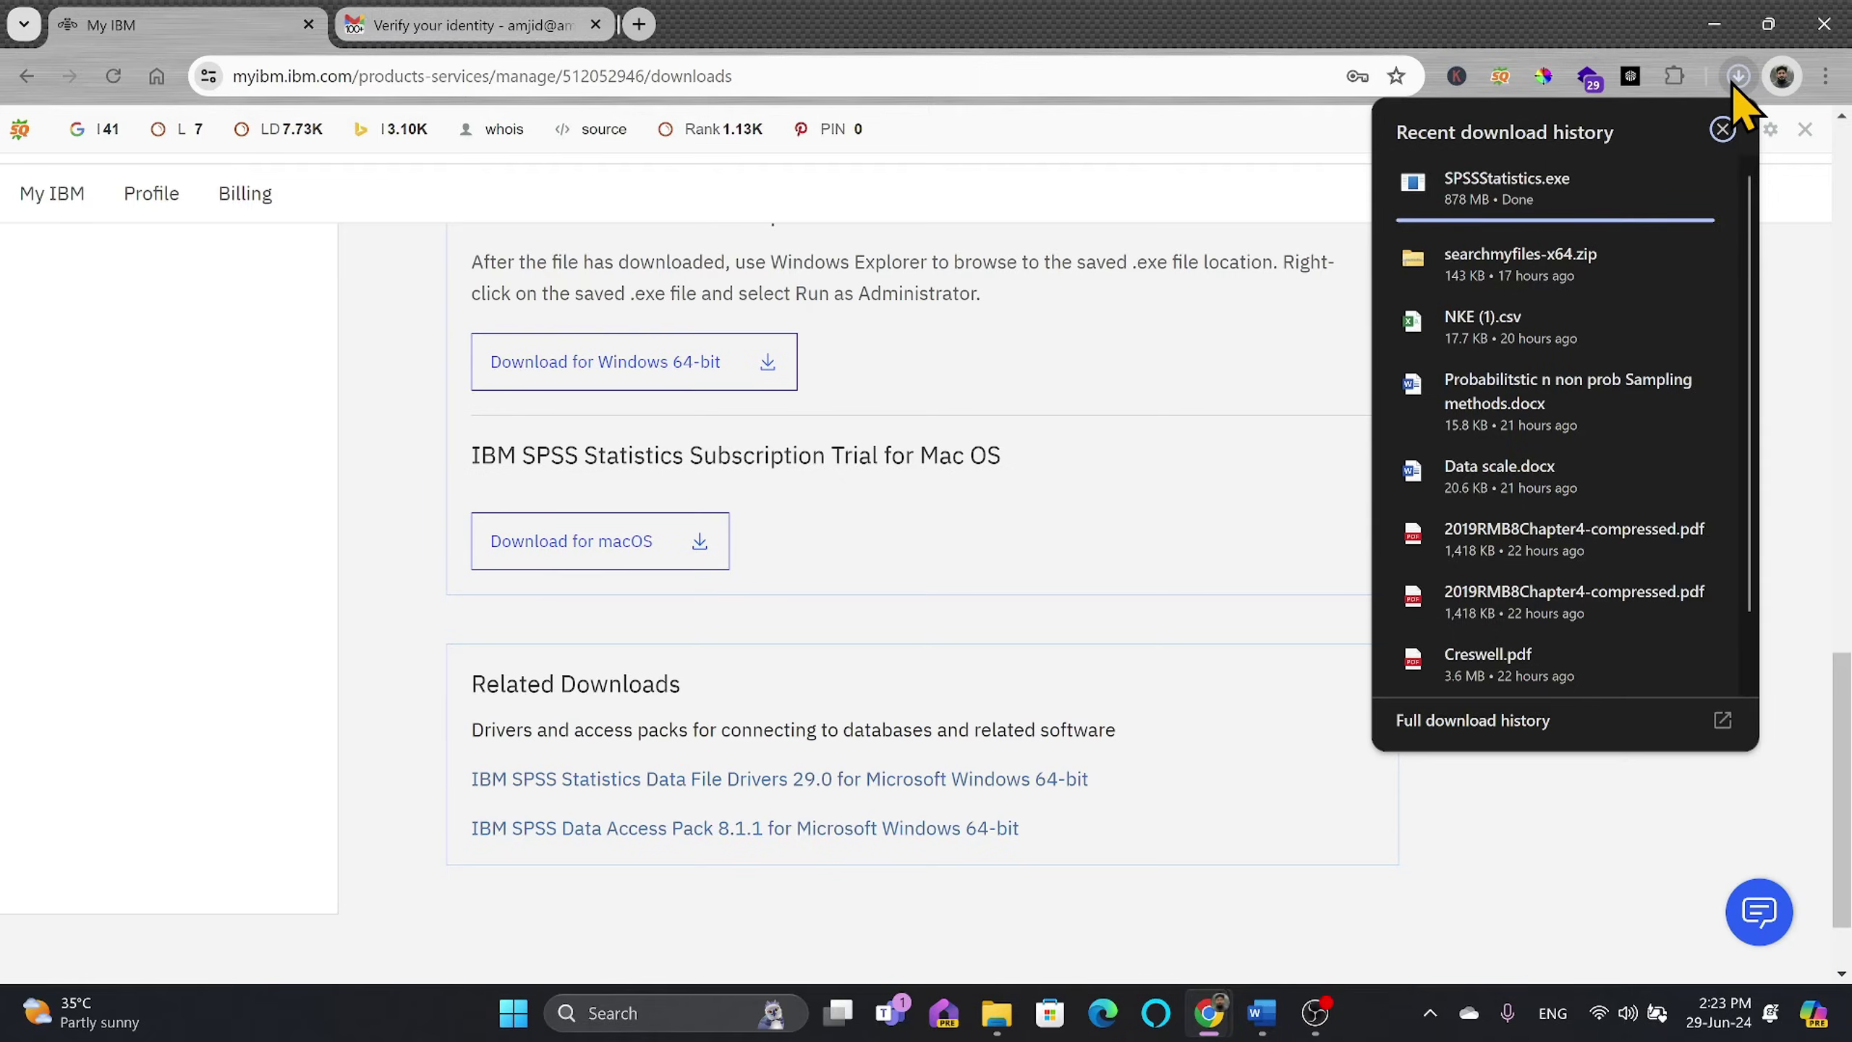
left_click(1740, 77)
Step: Run SPSSStatistics.exe, accept the license, install to C:\Program Files\IBM\SPSS Statistics\, and launch SPSS
left_click(1739, 77)
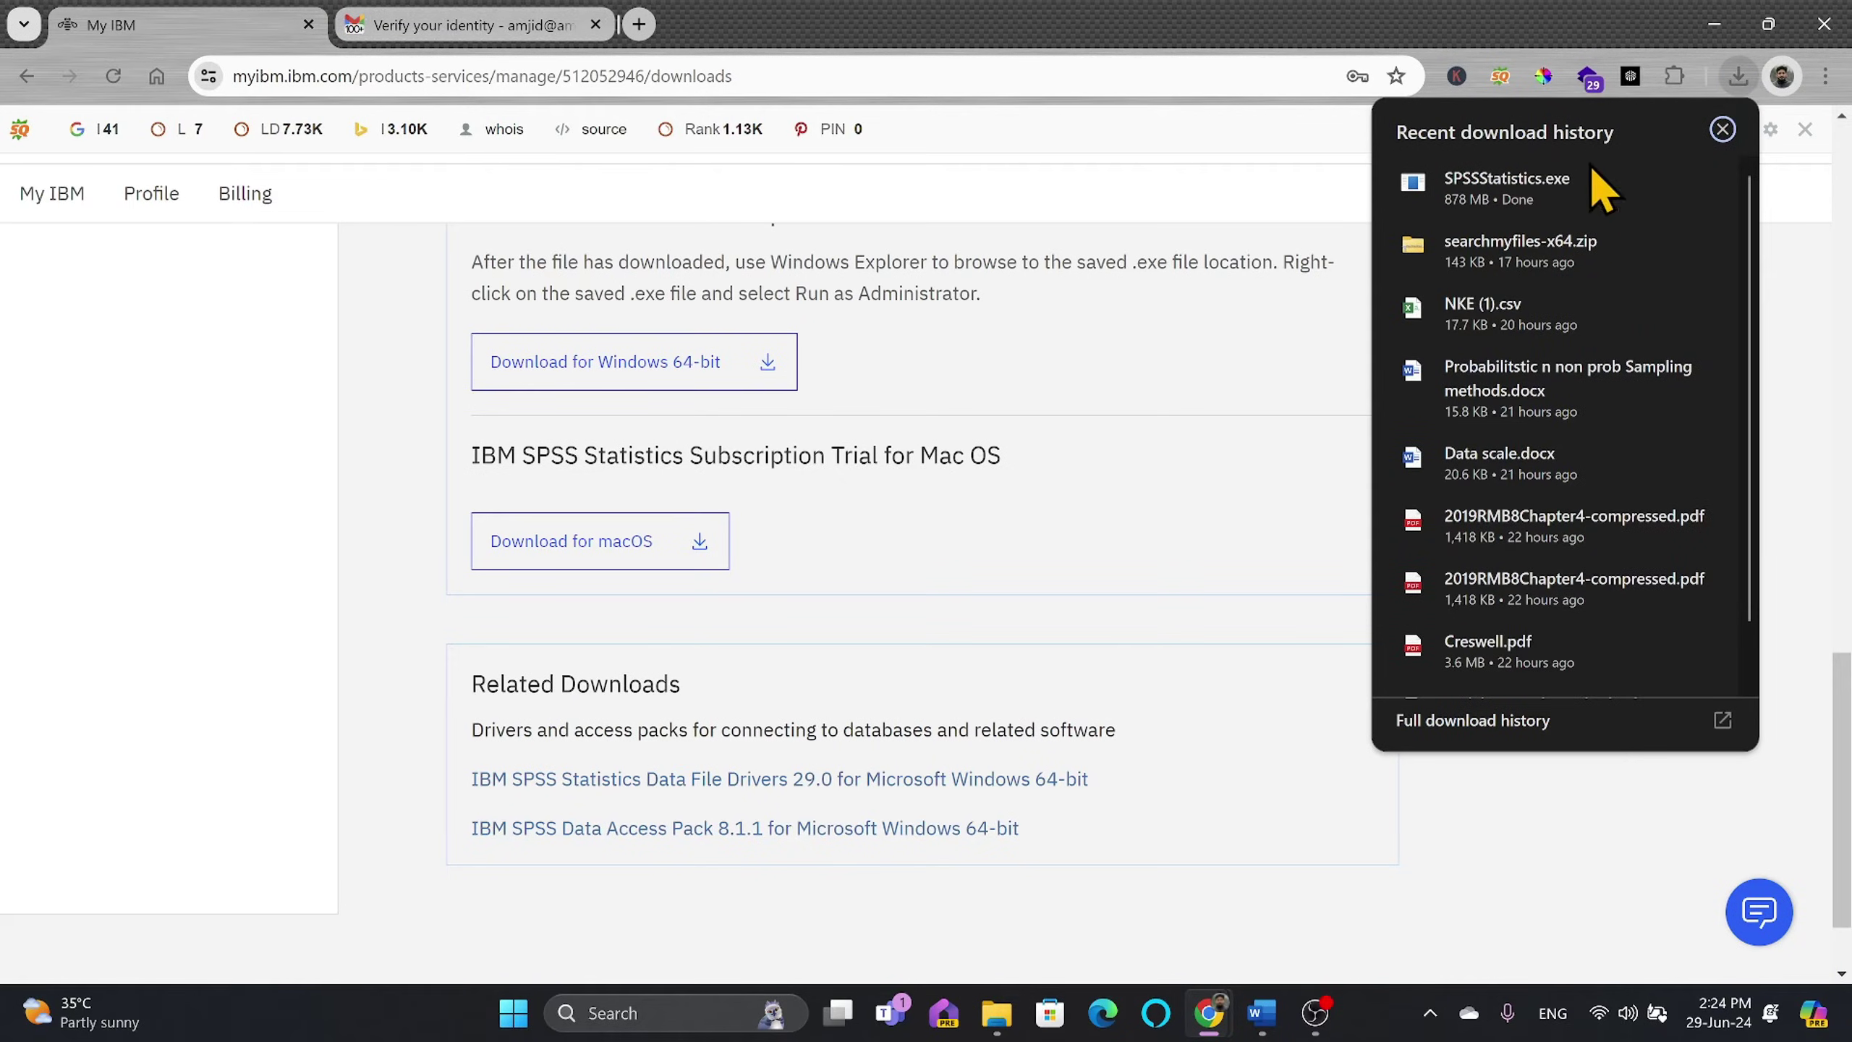
left_click(1539, 191)
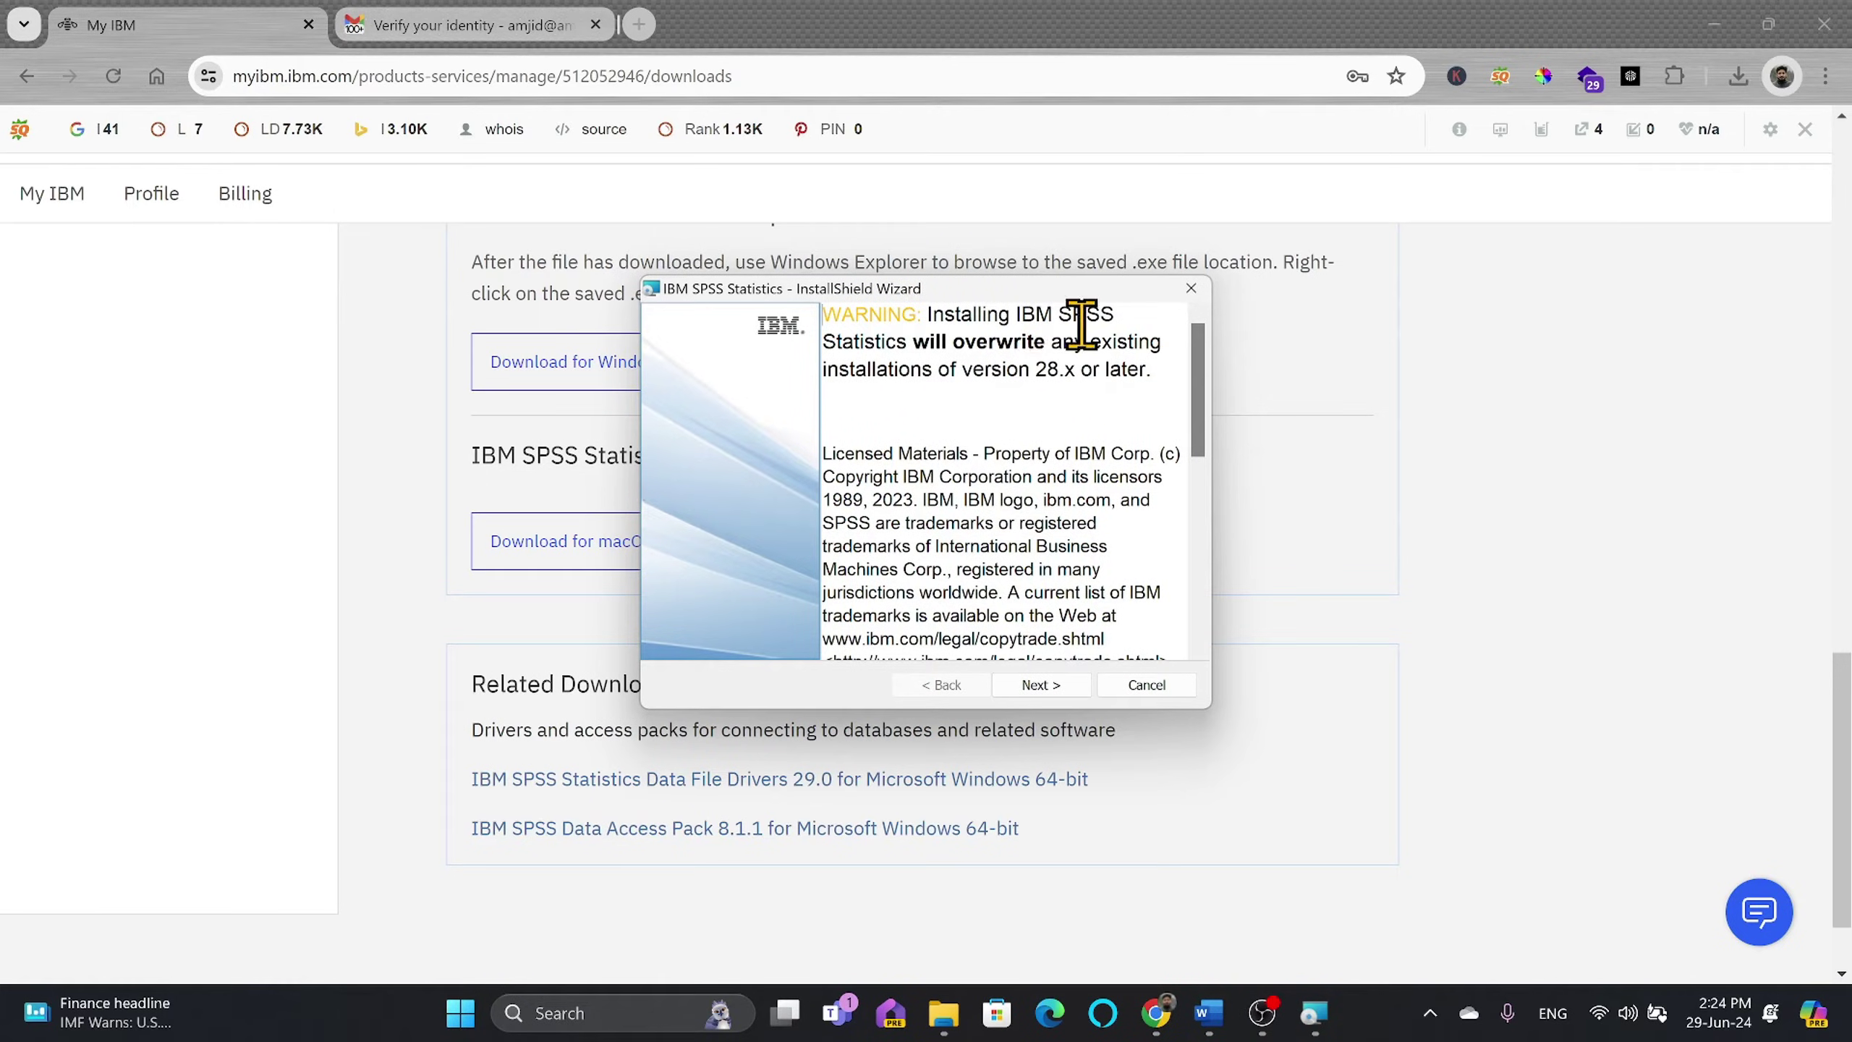
left_click(1064, 692)
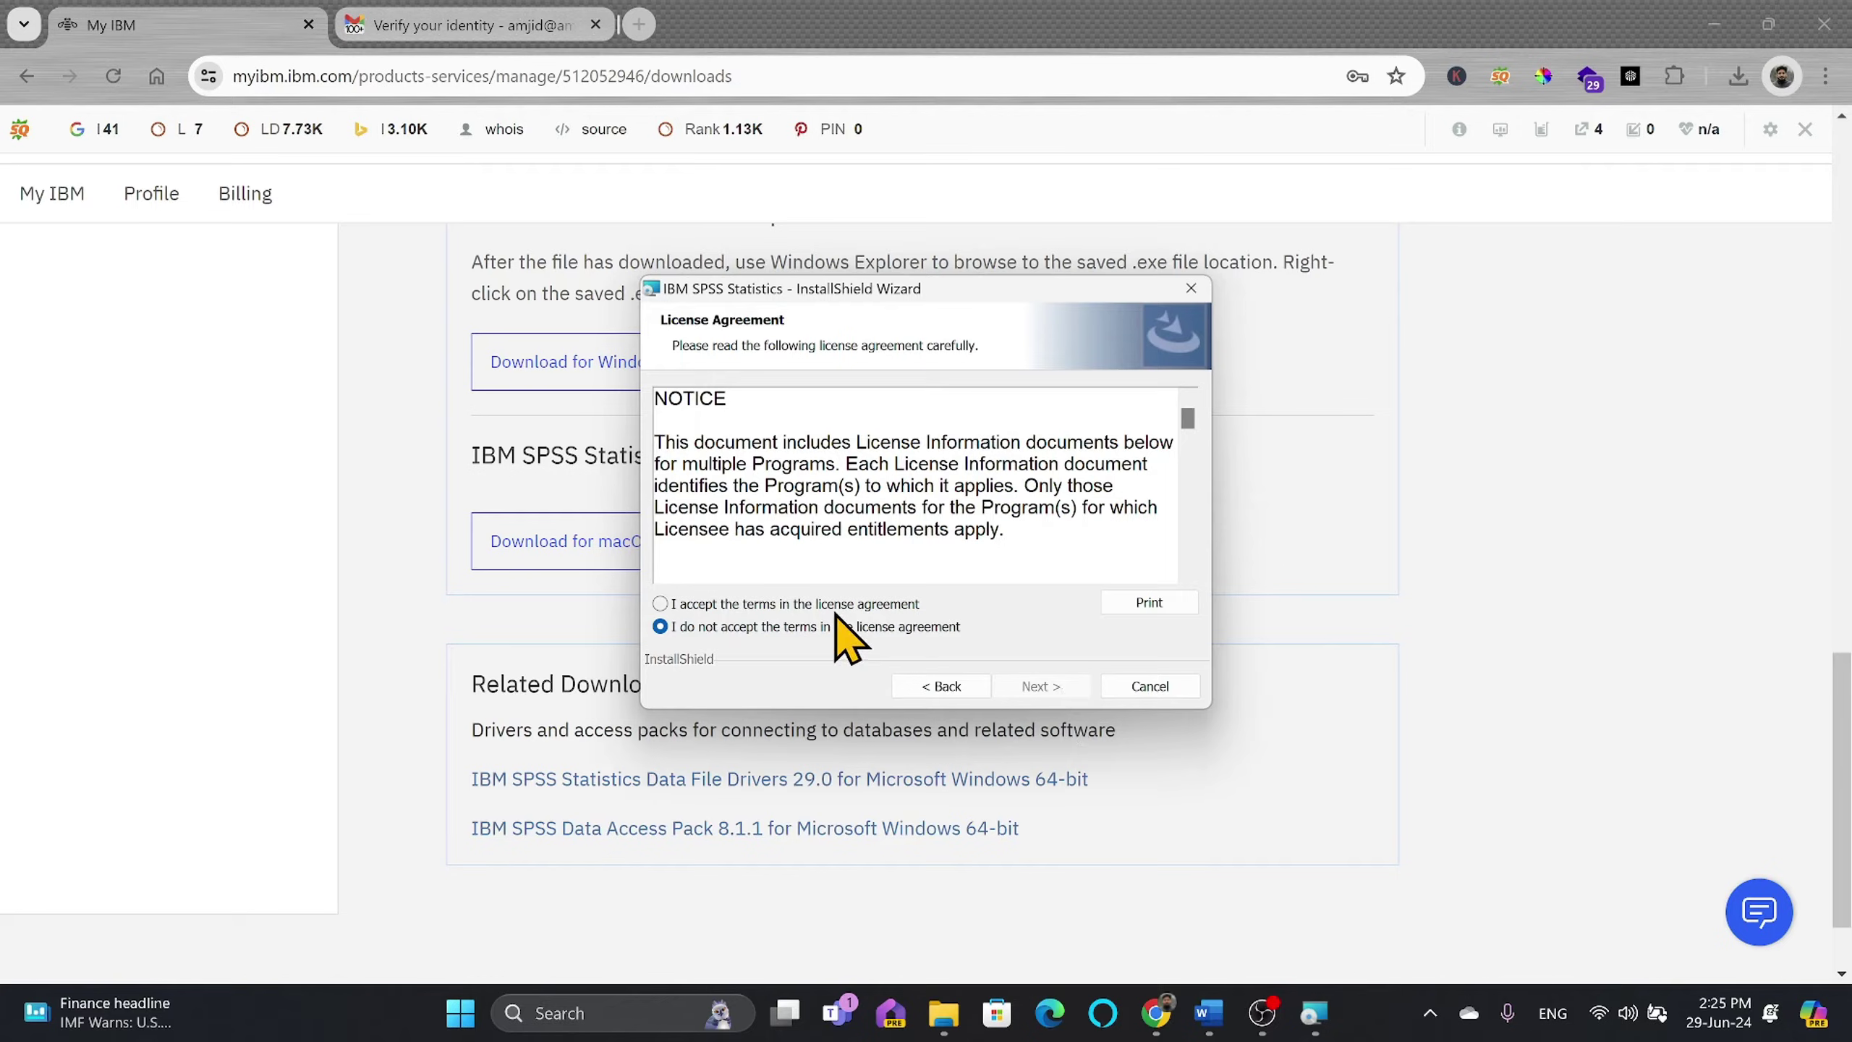
left_click(838, 605)
left_click(1017, 686)
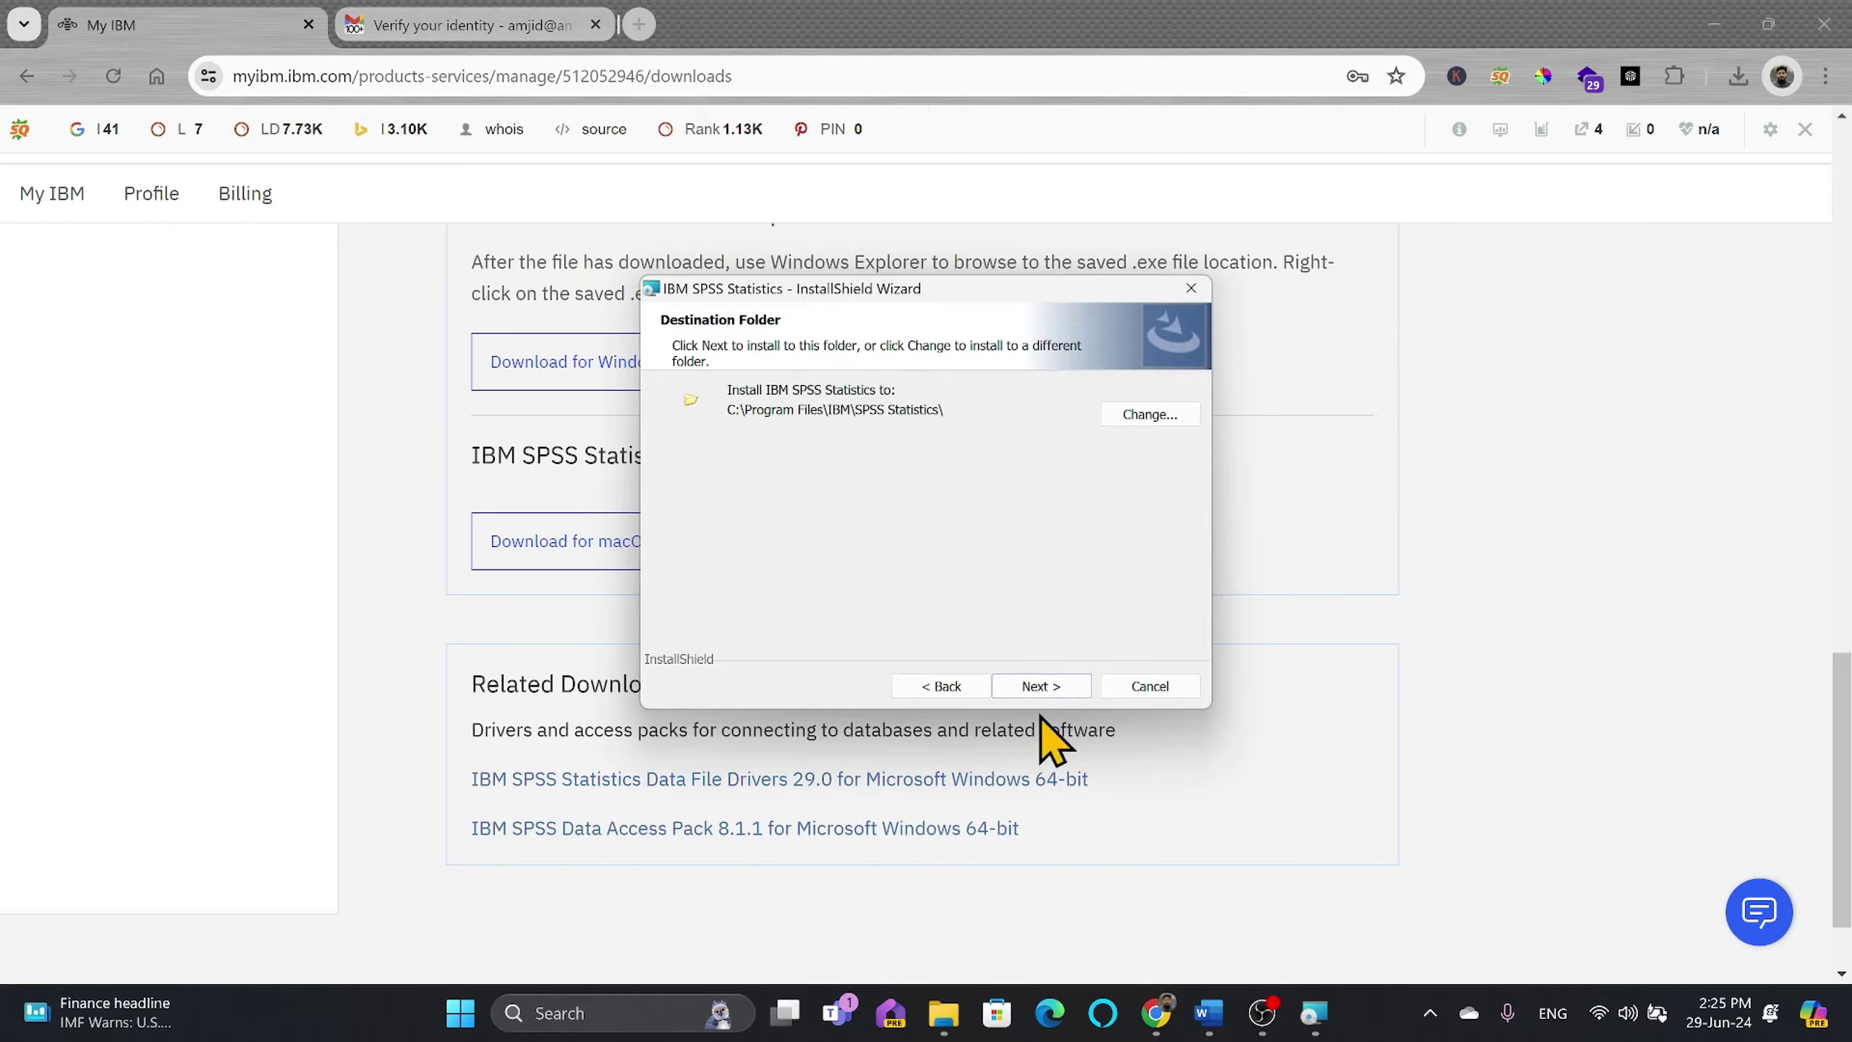
left_click(1041, 687)
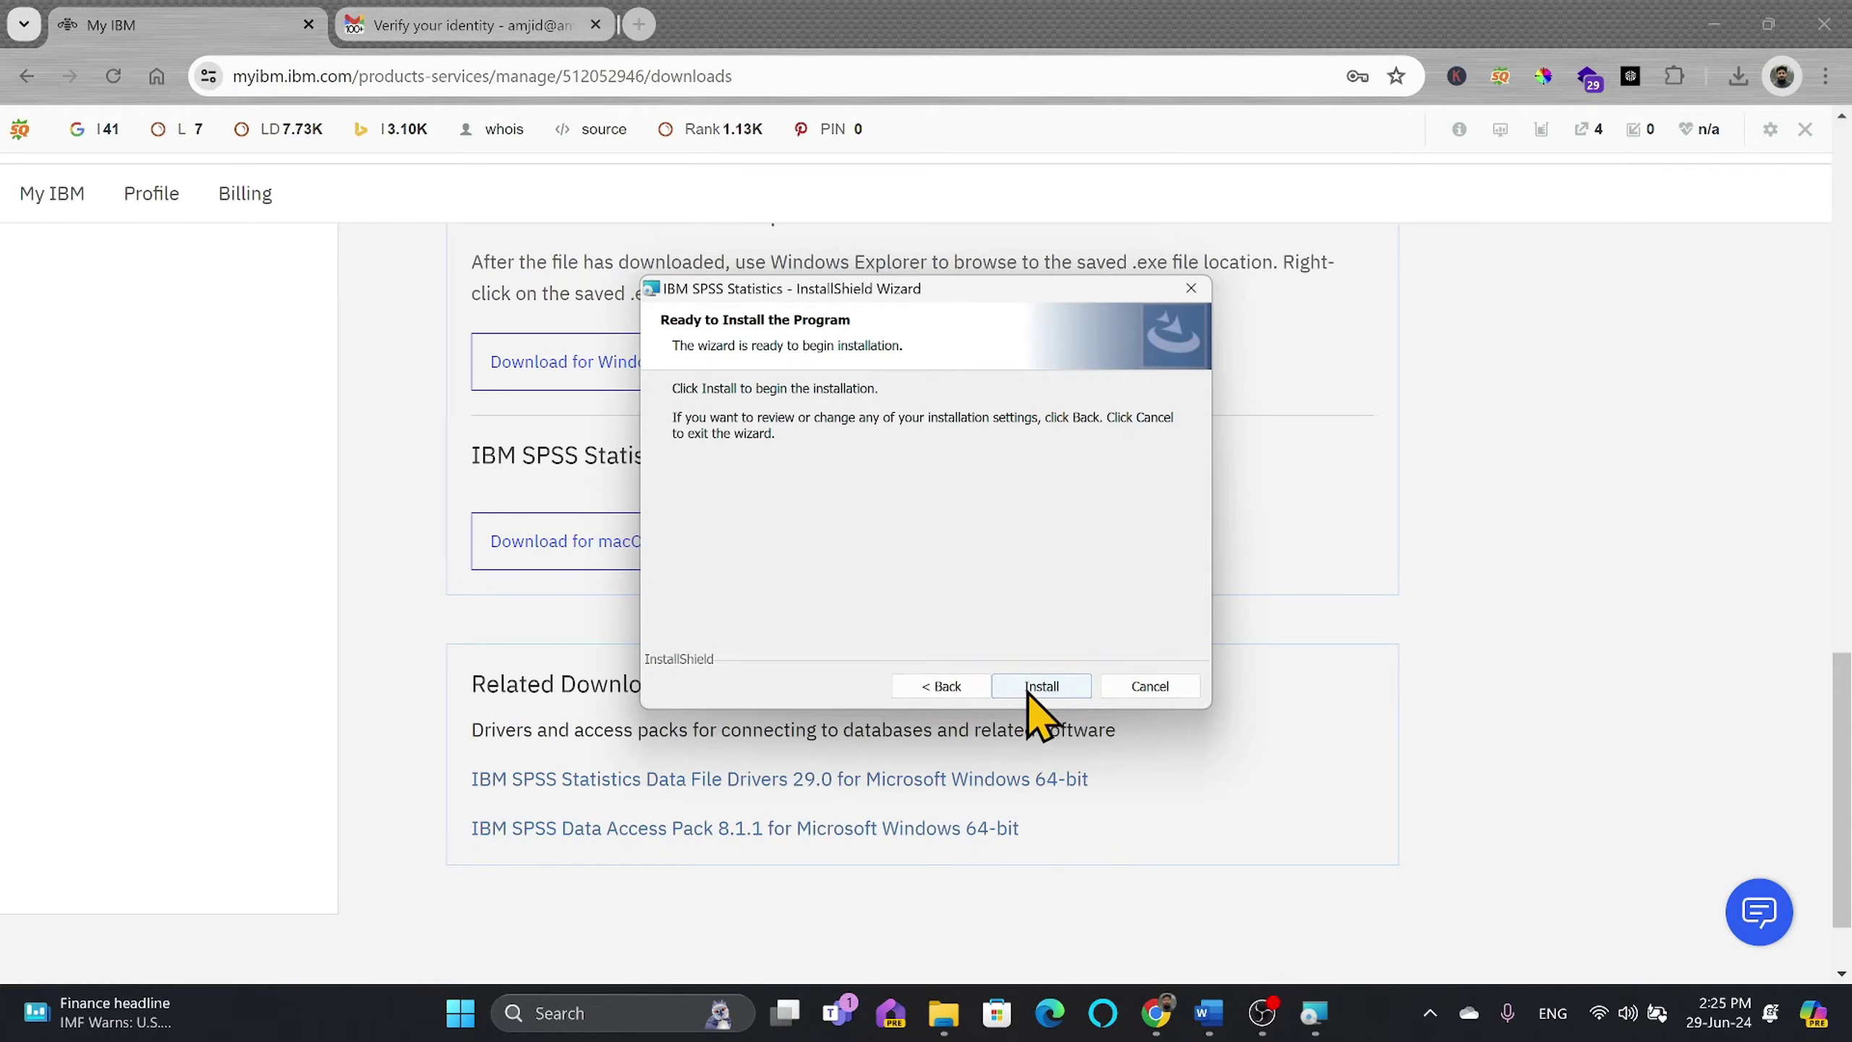
left_click(1029, 687)
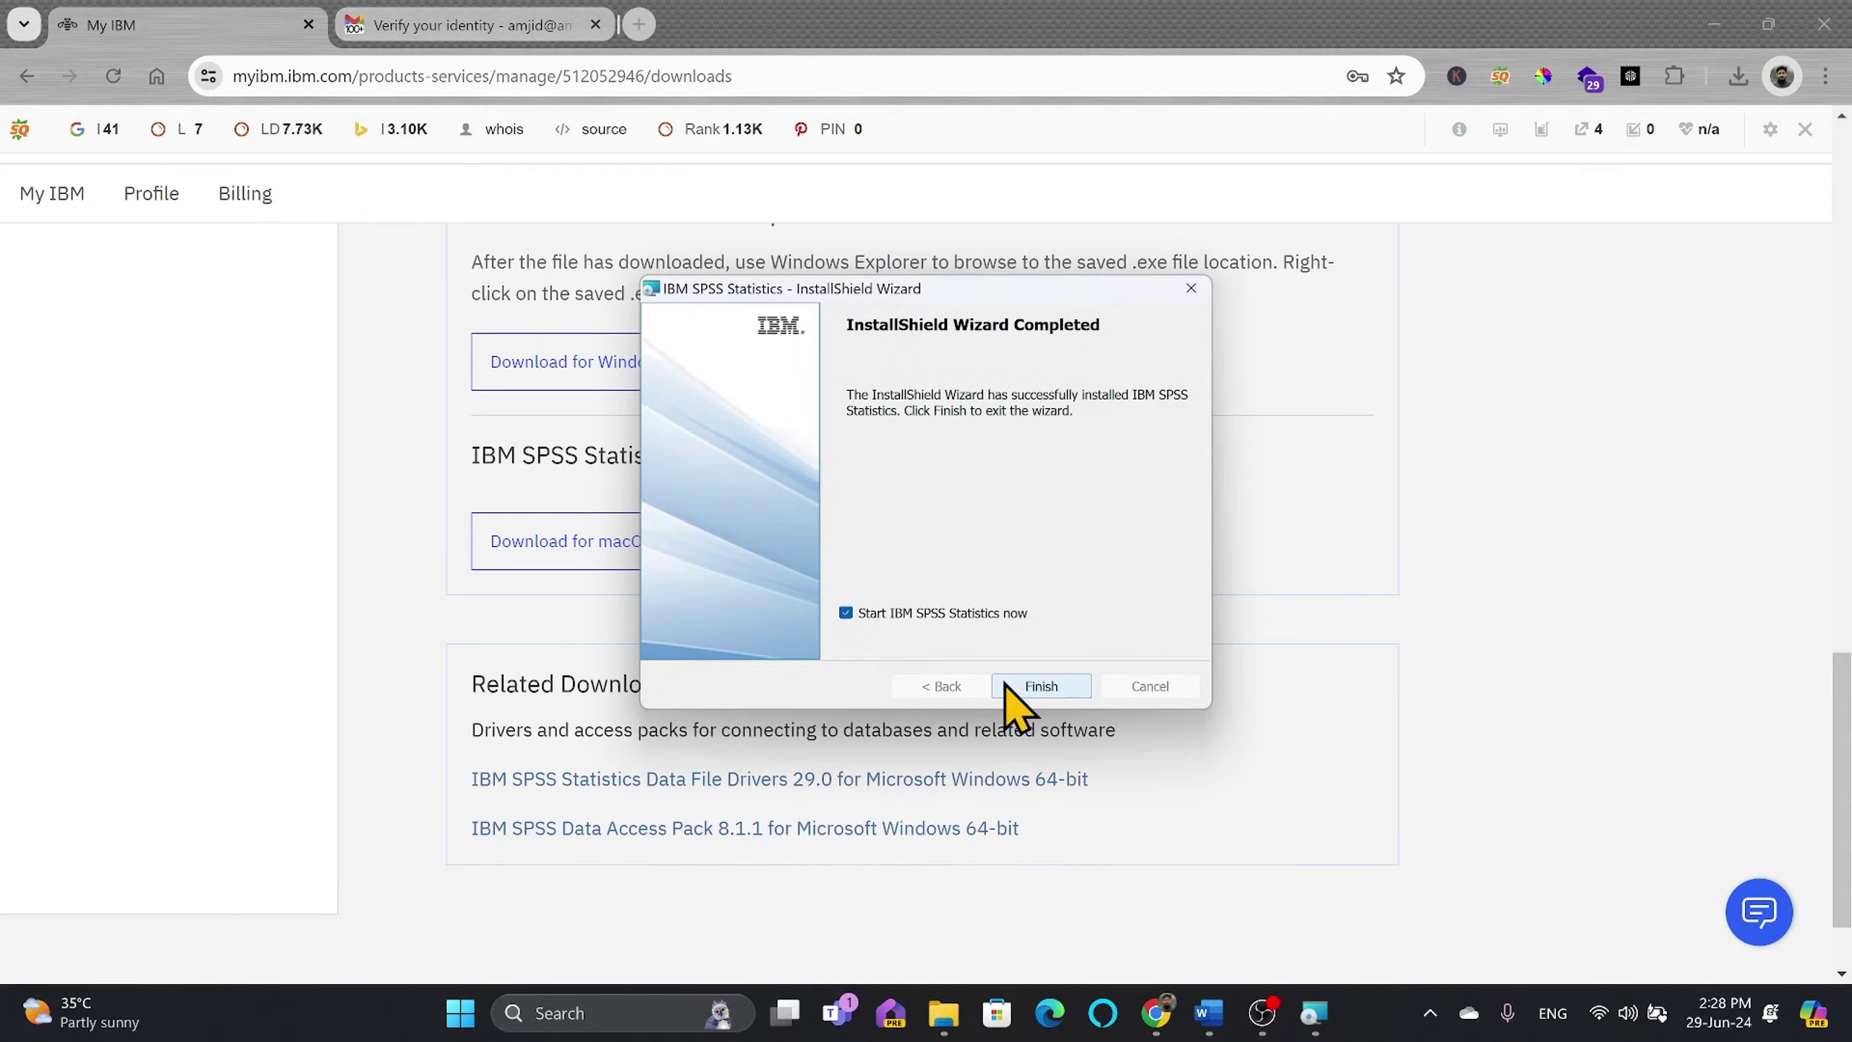
left_click(1041, 686)
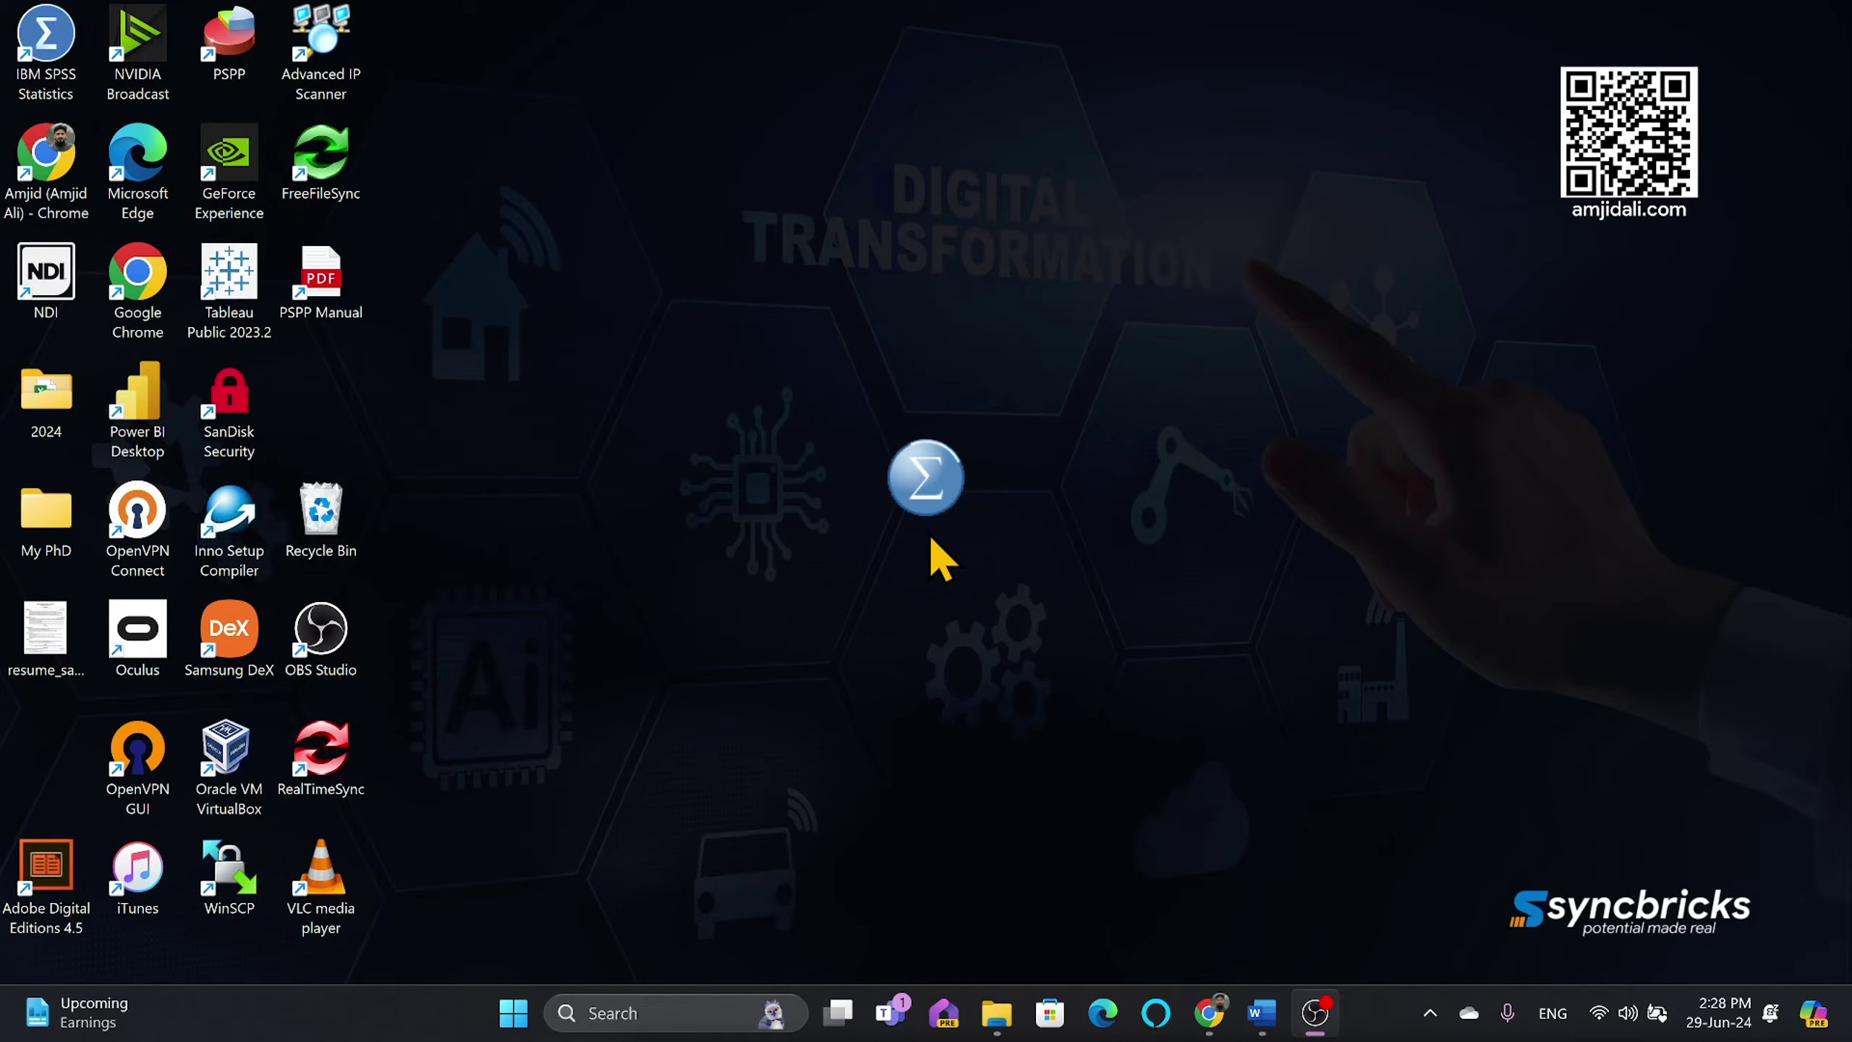
left_click(675, 1011)
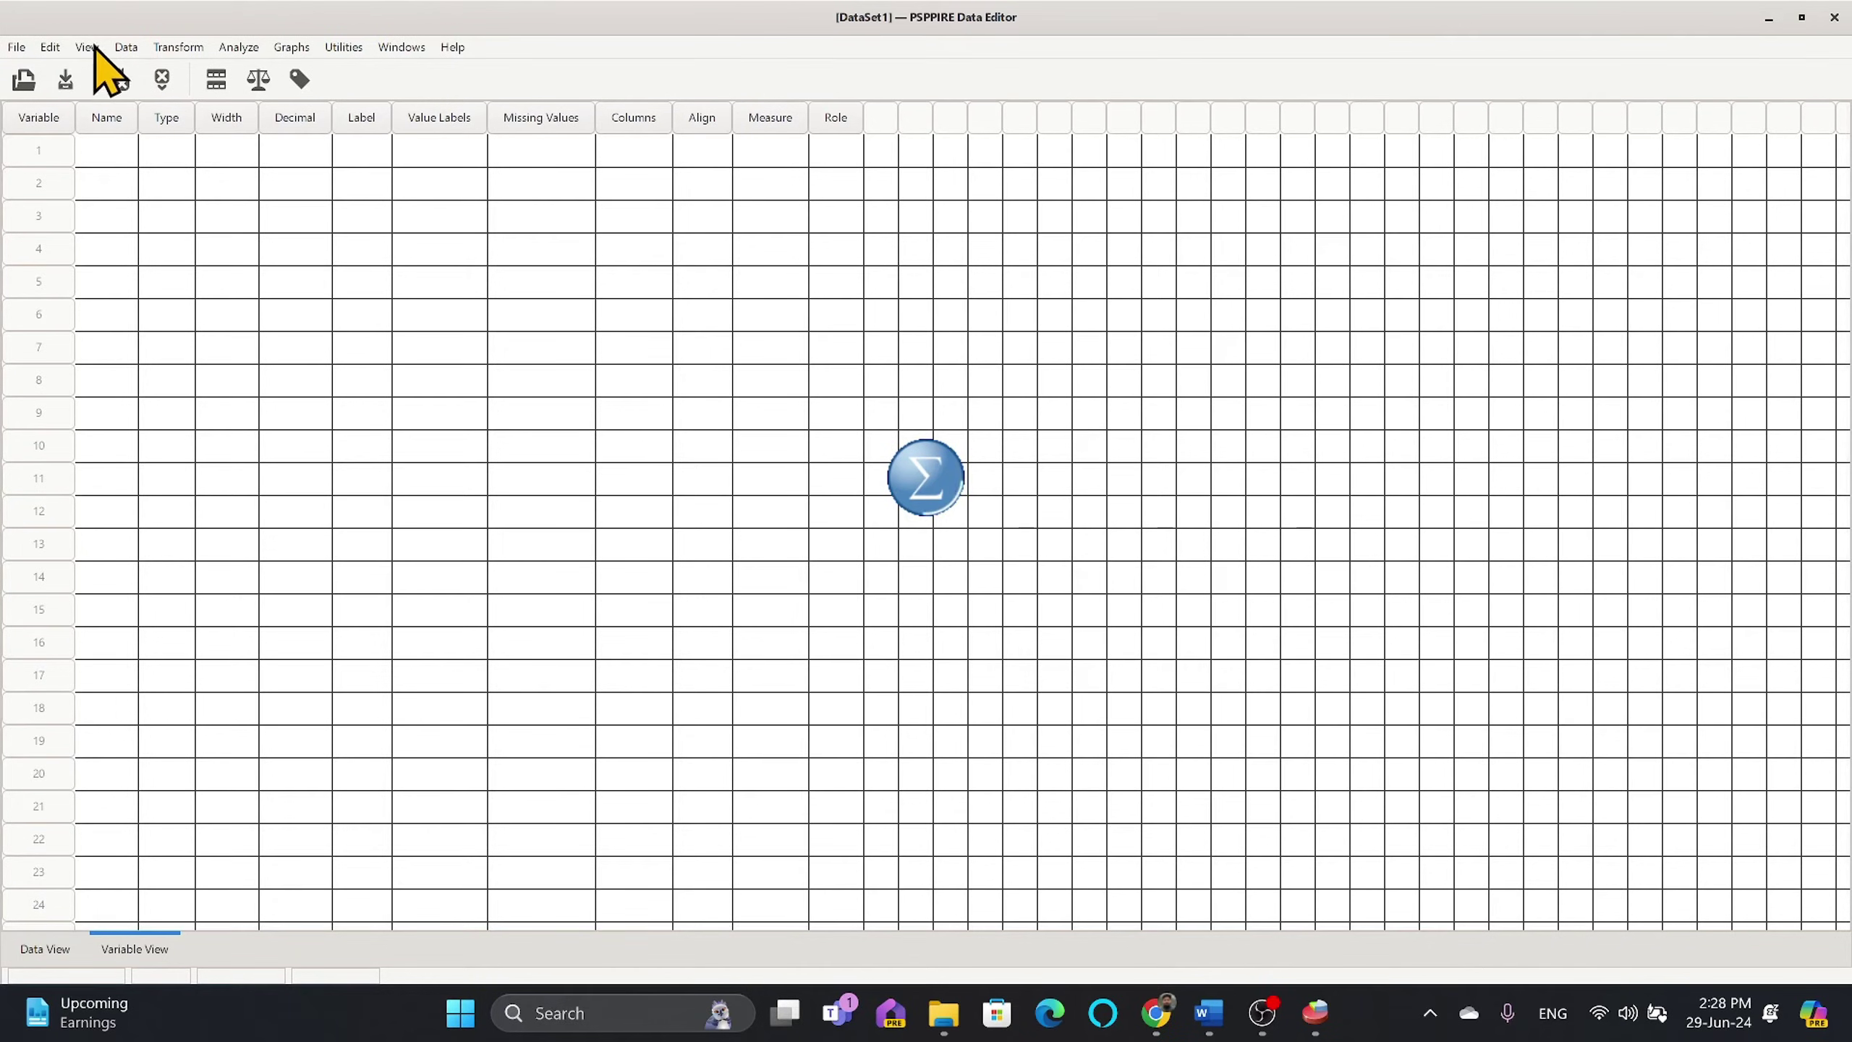
left_click(24, 47)
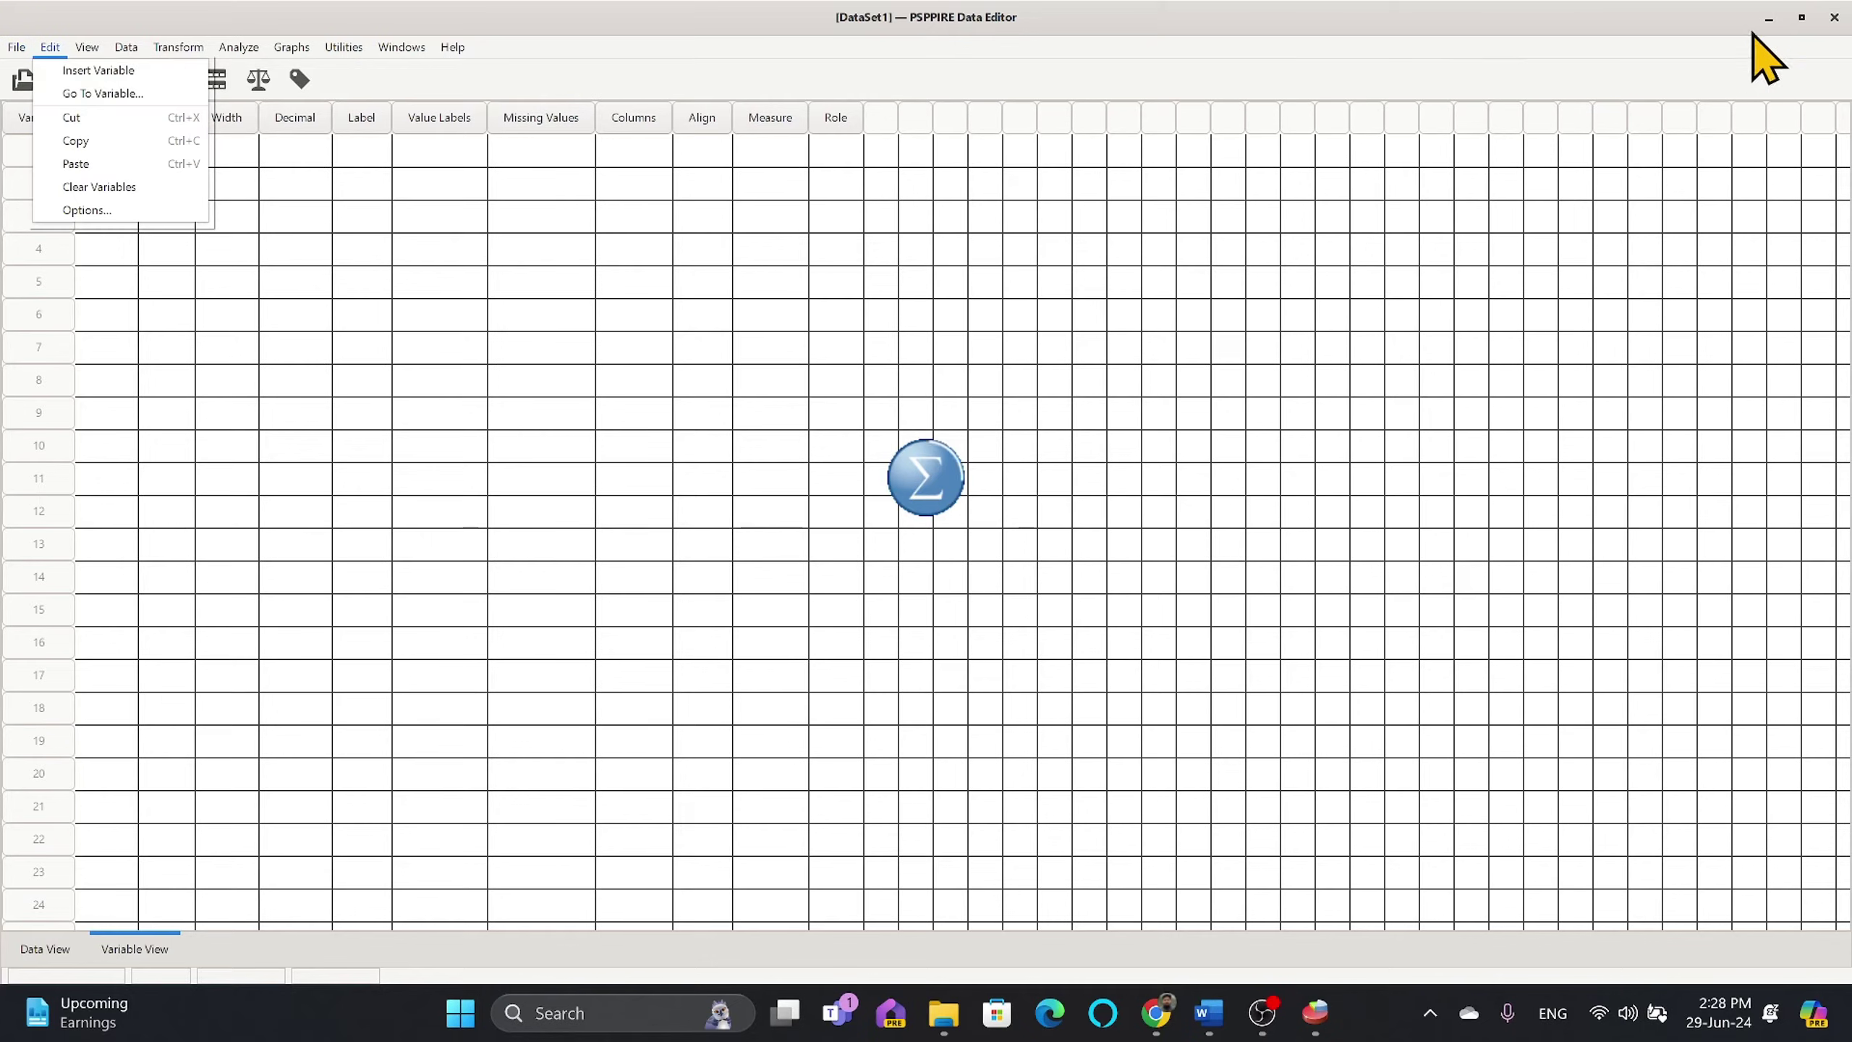
left_click(1833, 19)
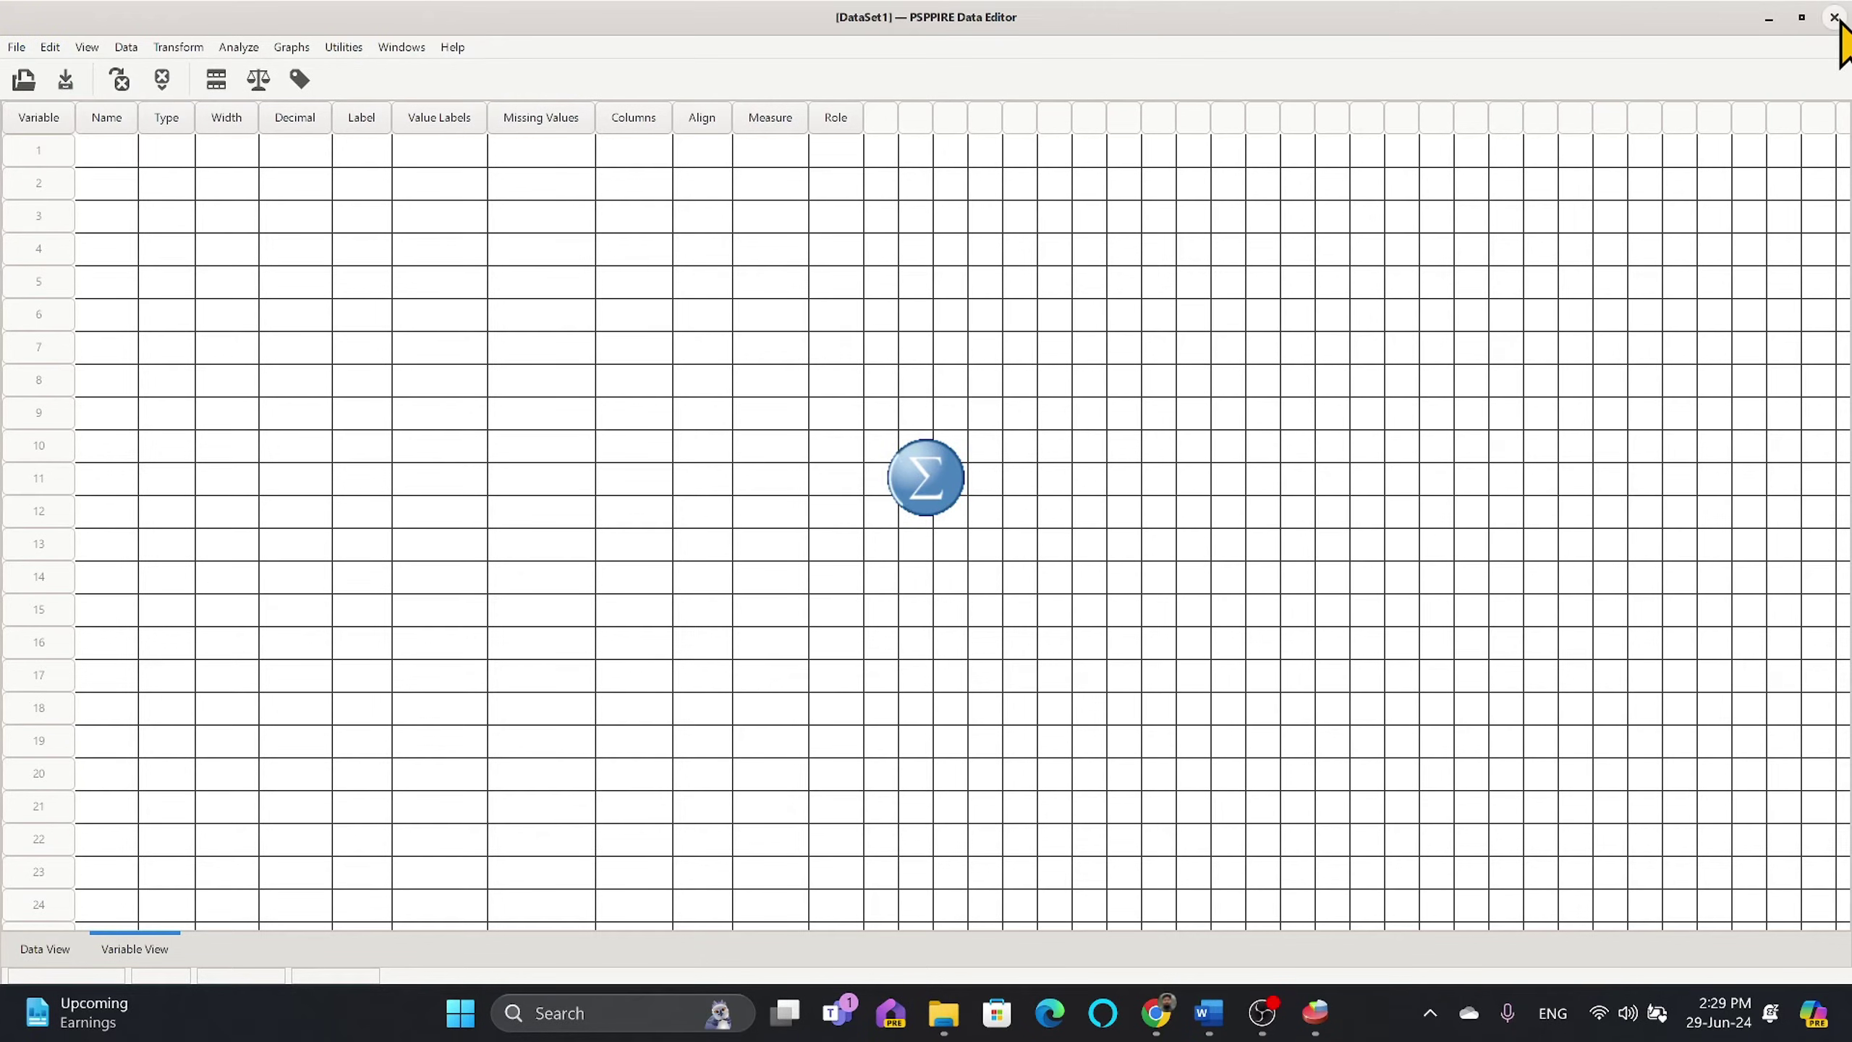
left_click(1835, 20)
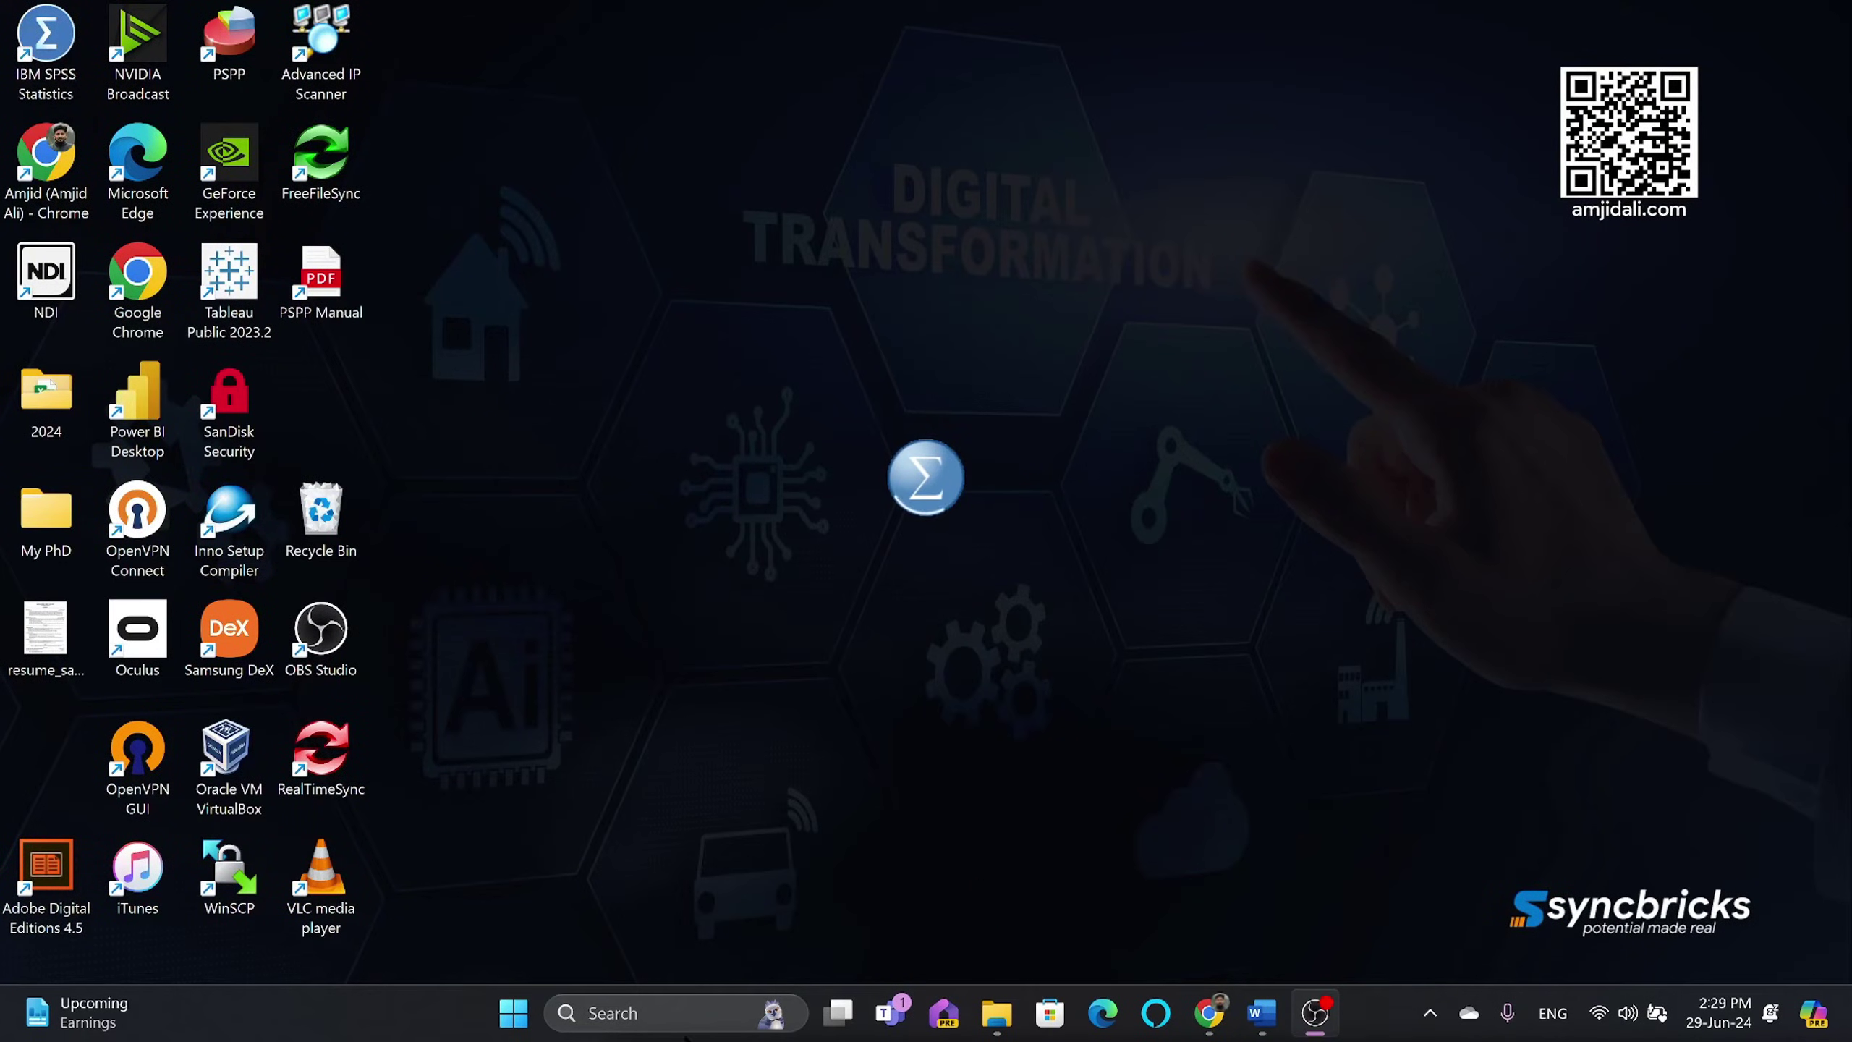
Step: Search Windows for 'powerbi', then dismiss the search panel
left_click(636, 1013)
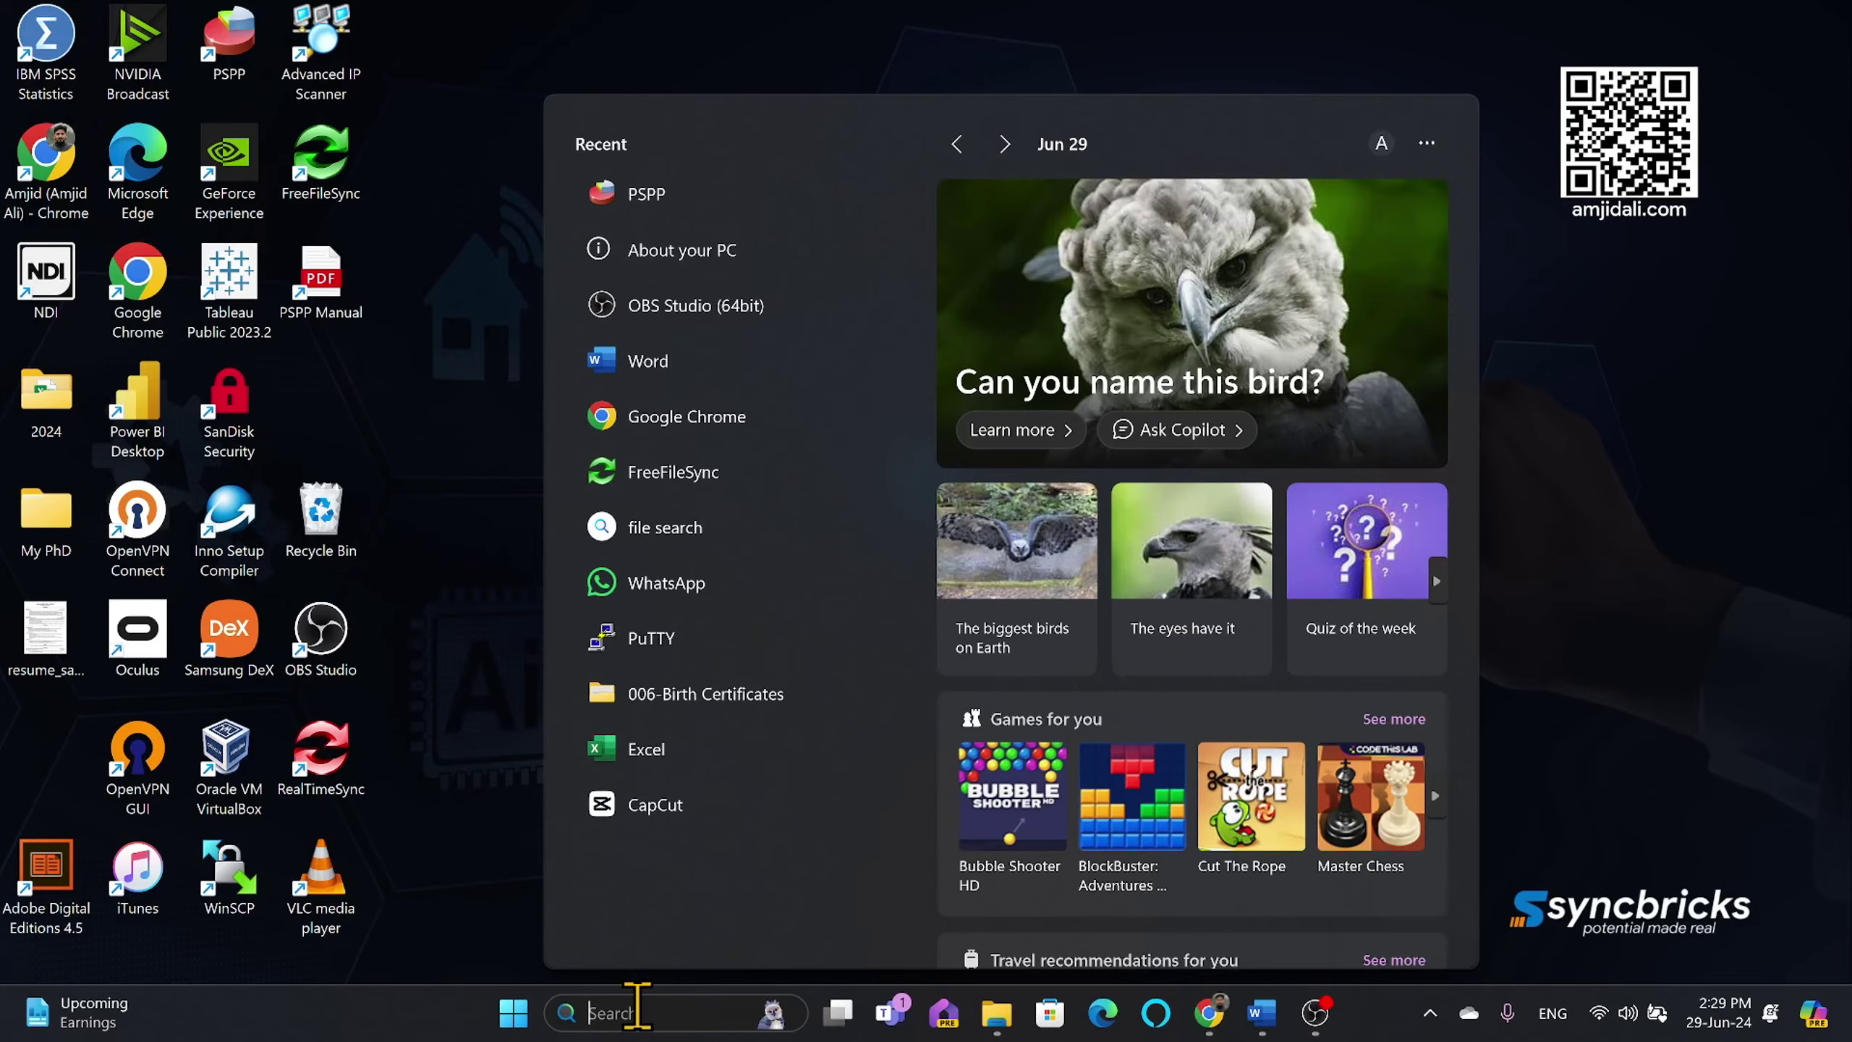
type("powerbi")
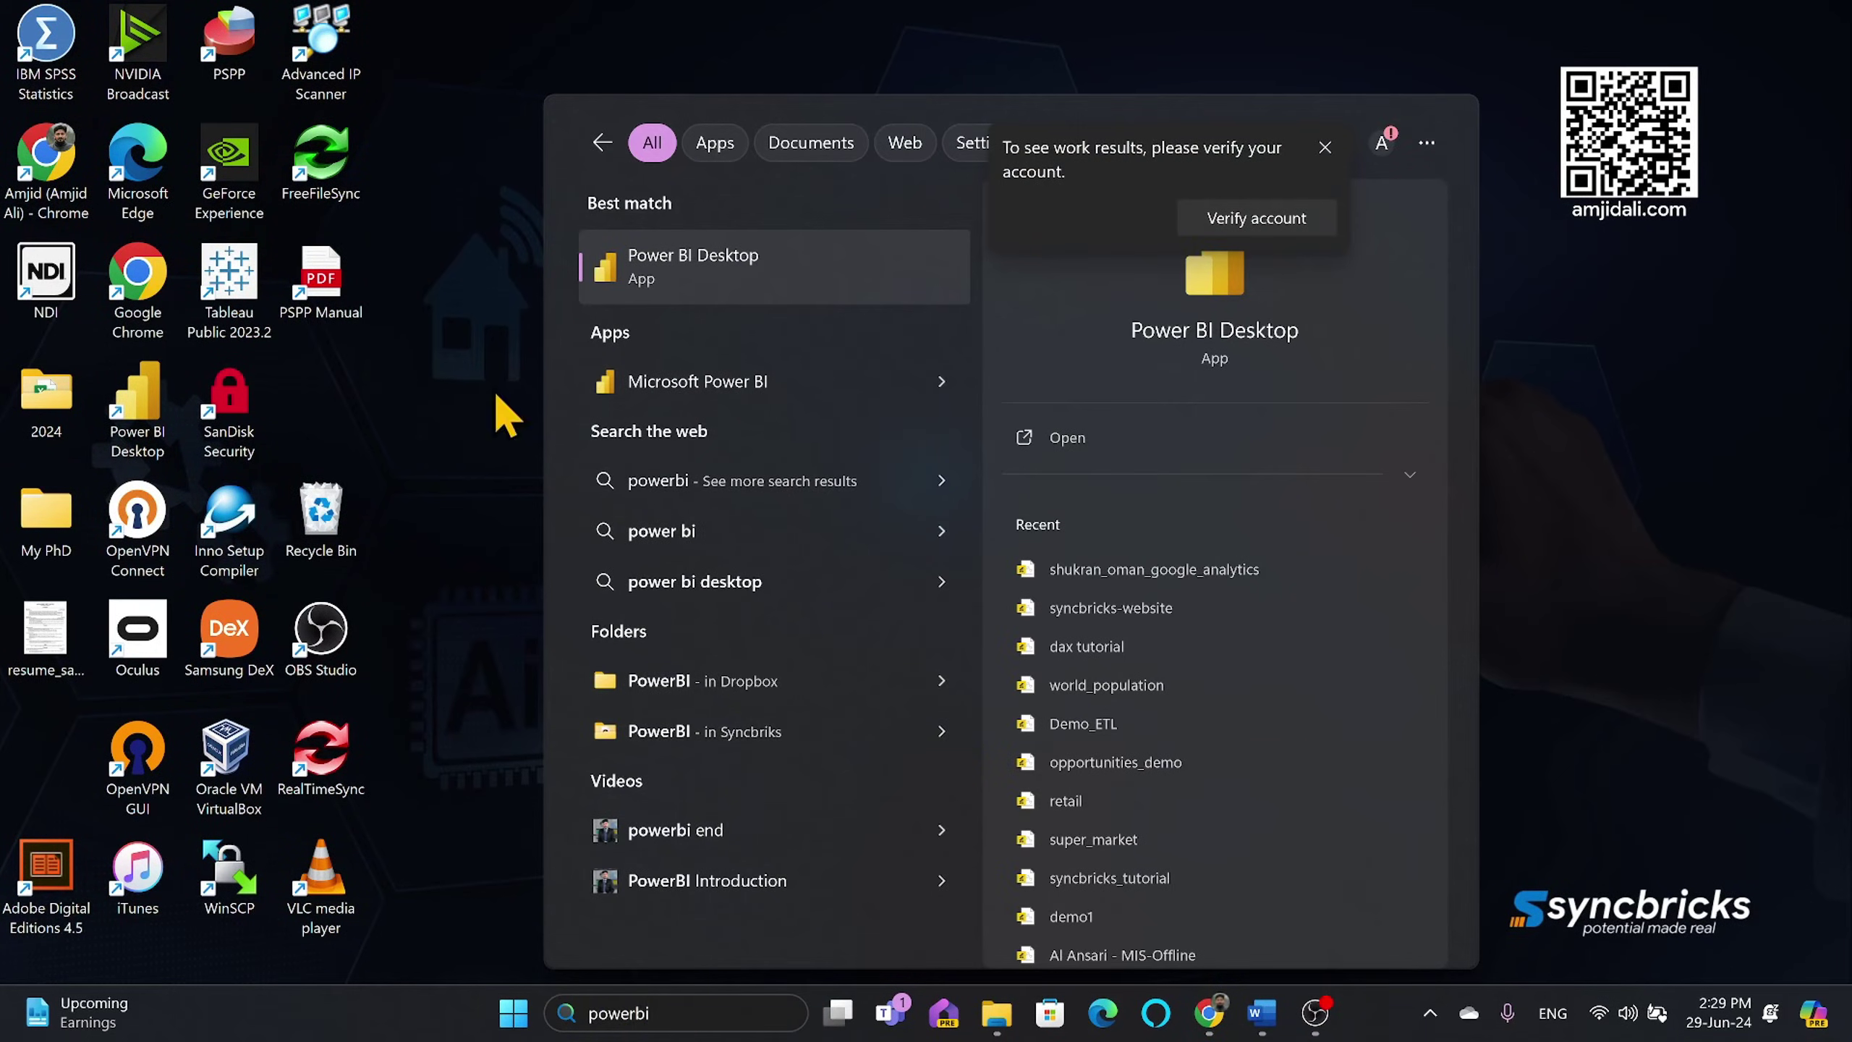
key("Return")
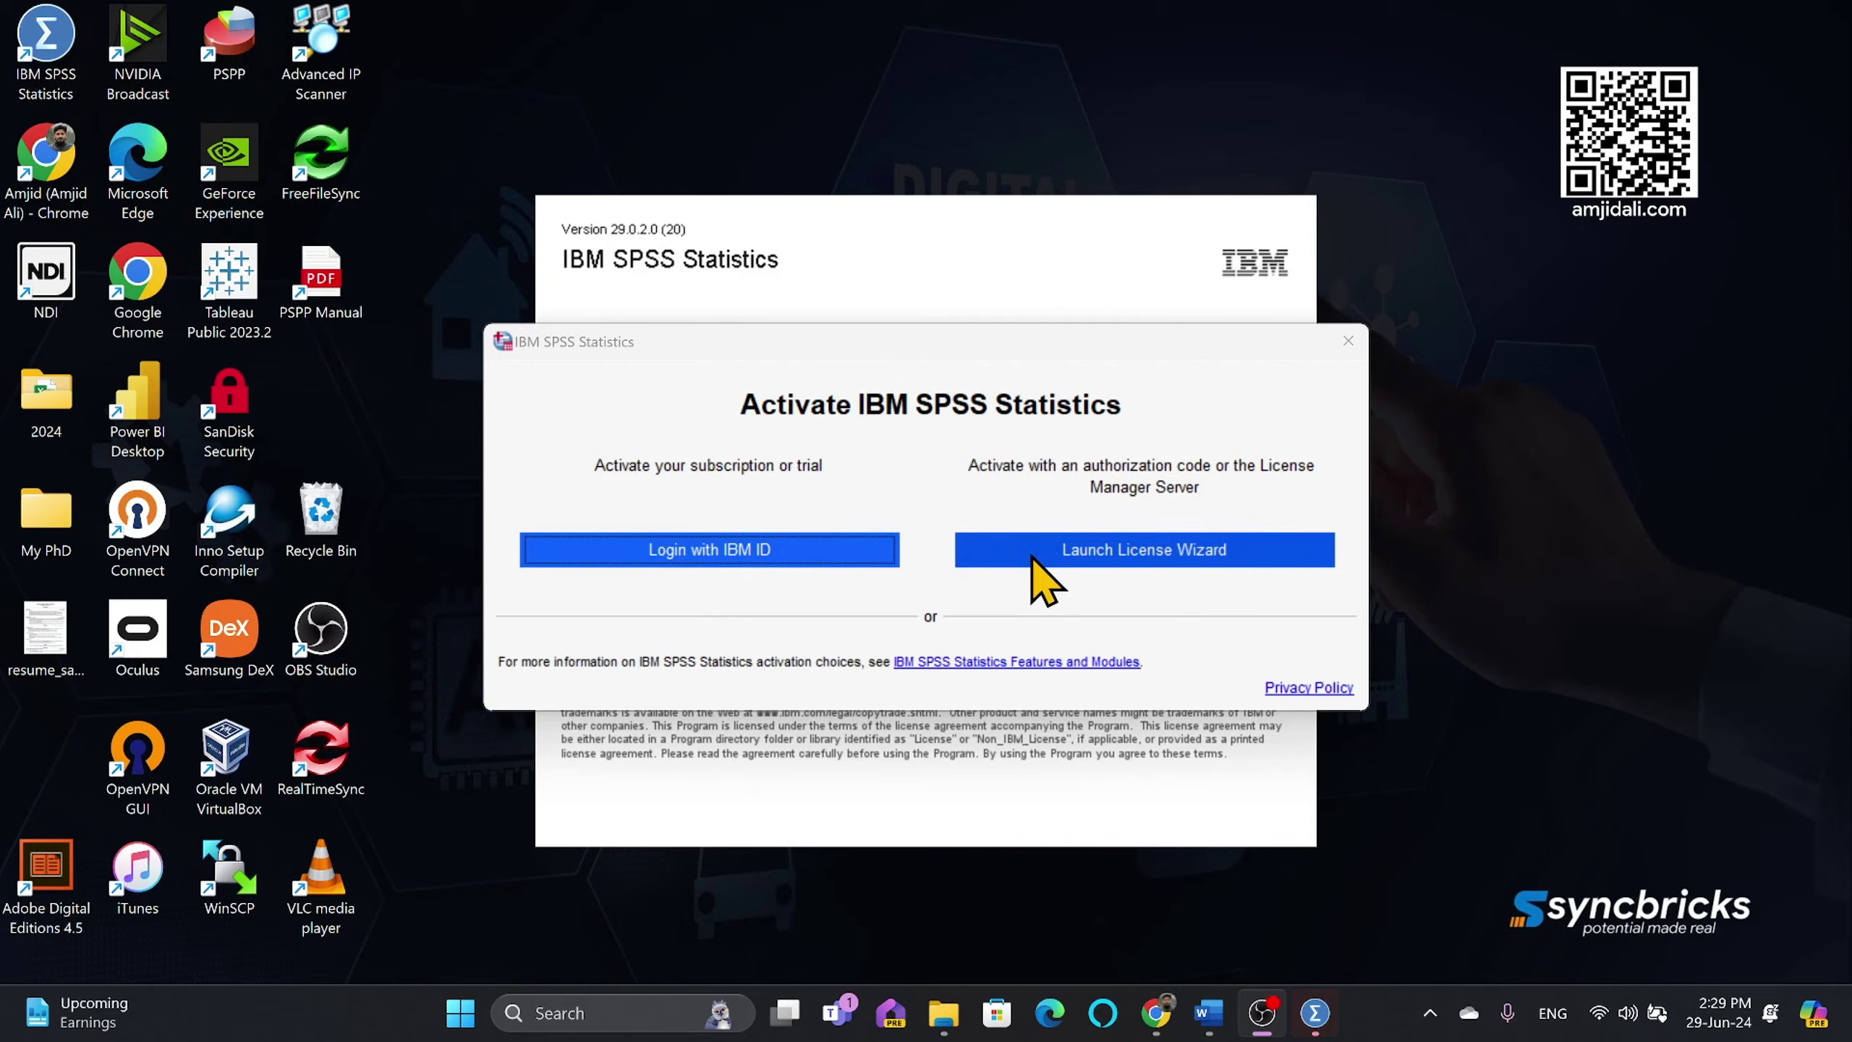
Step: Log in with IBM ID using the account e-mail, password and emailed verification code
left_click(774, 558)
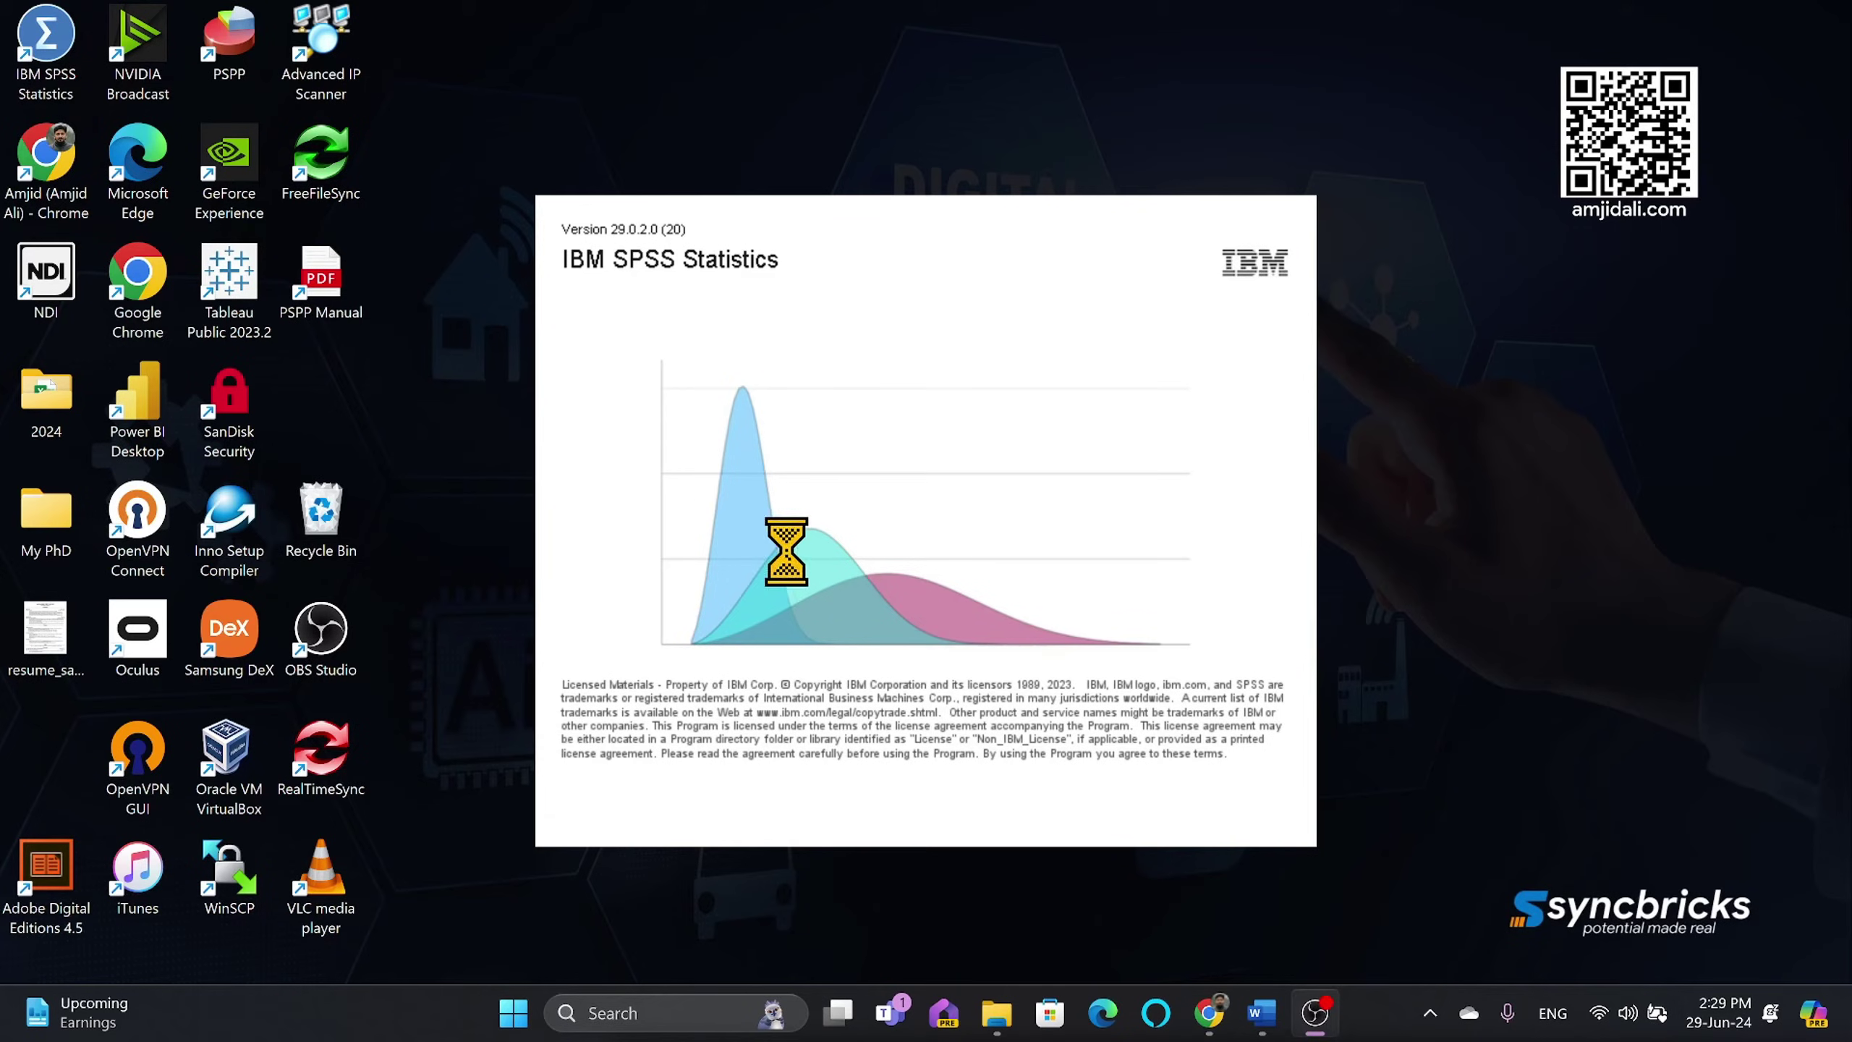
left_click(1213, 1016)
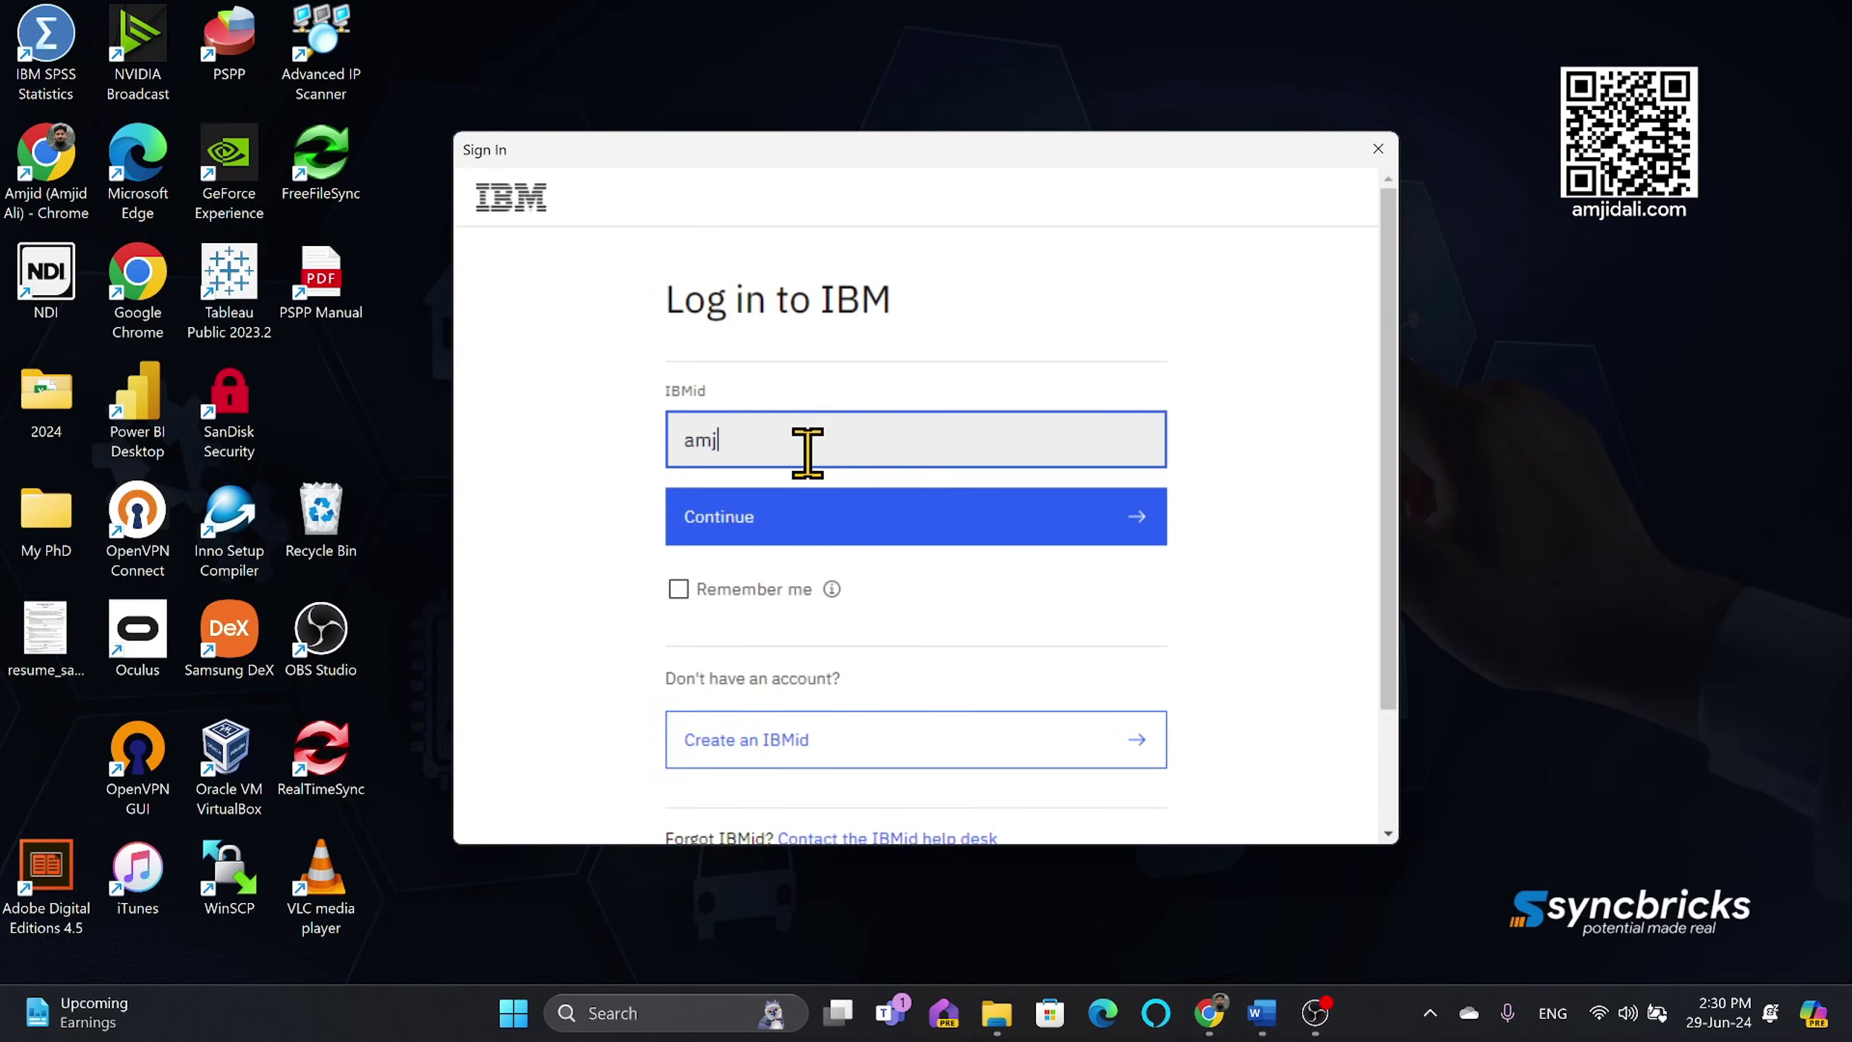
left_click(753, 589)
left_click(762, 527)
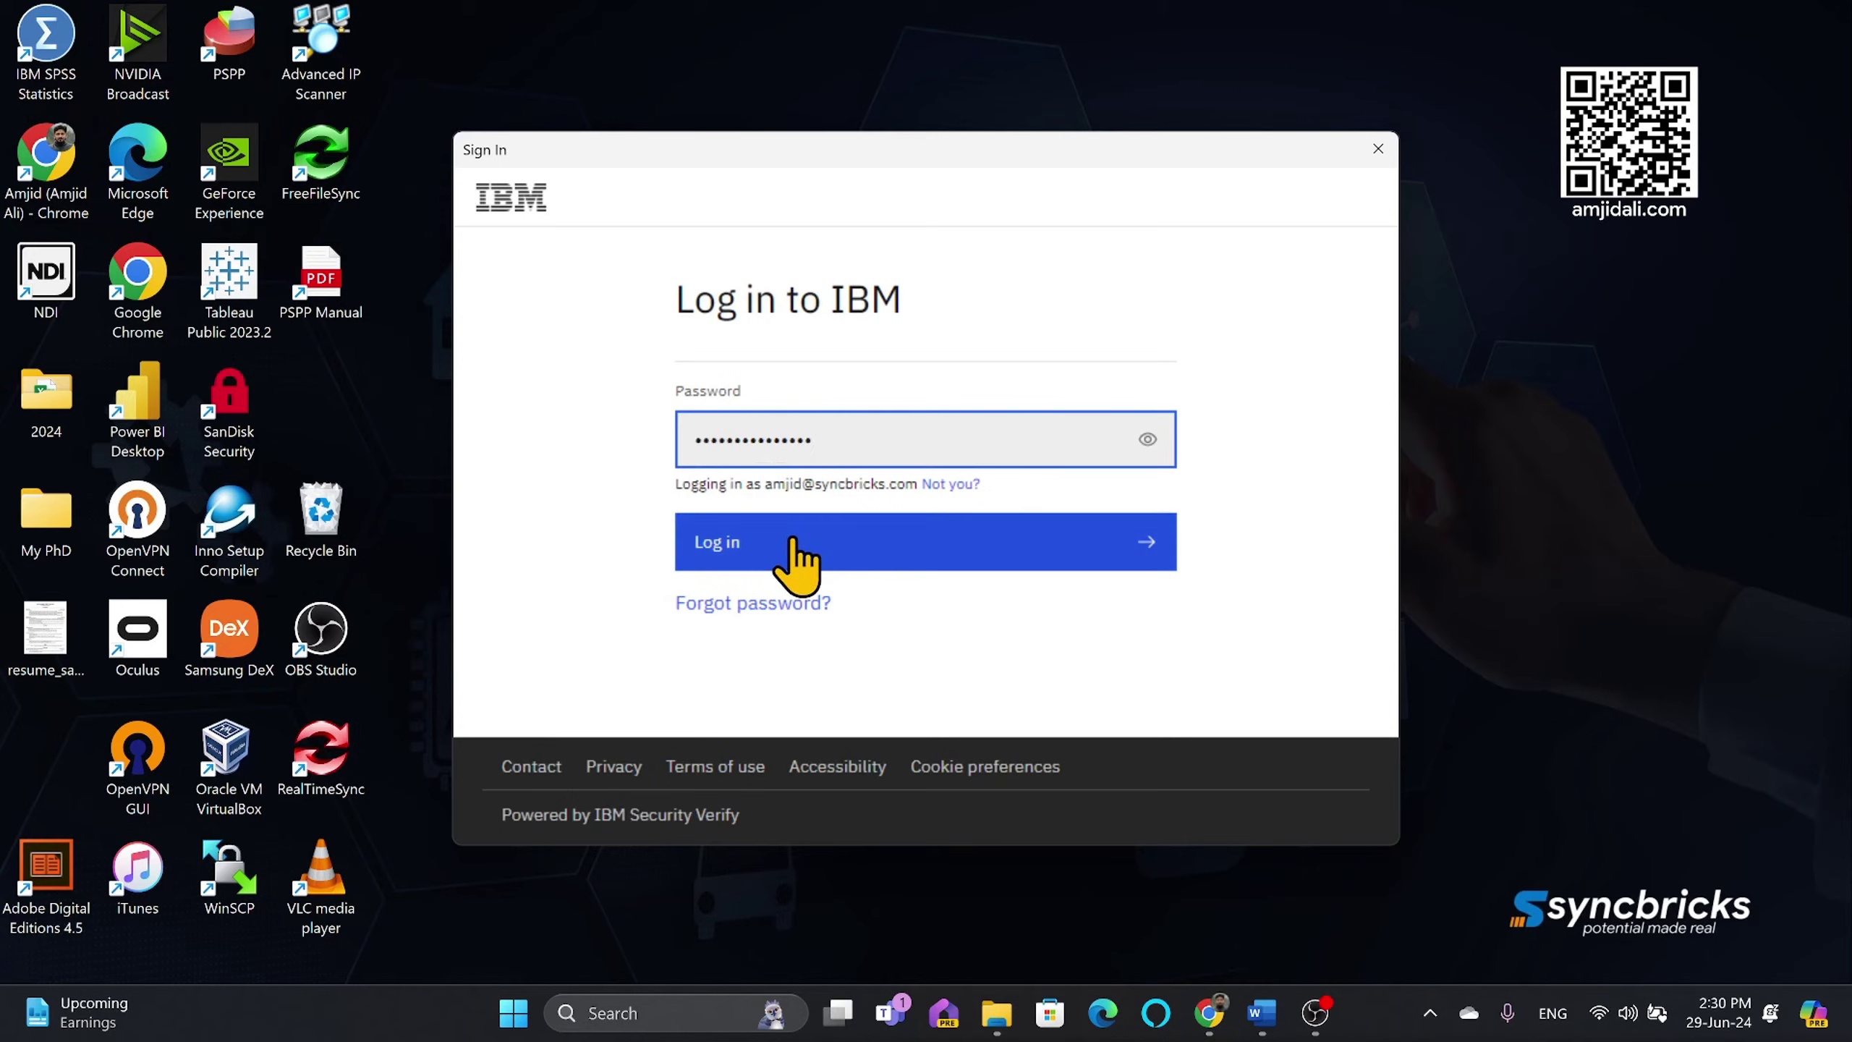
left_click(797, 543)
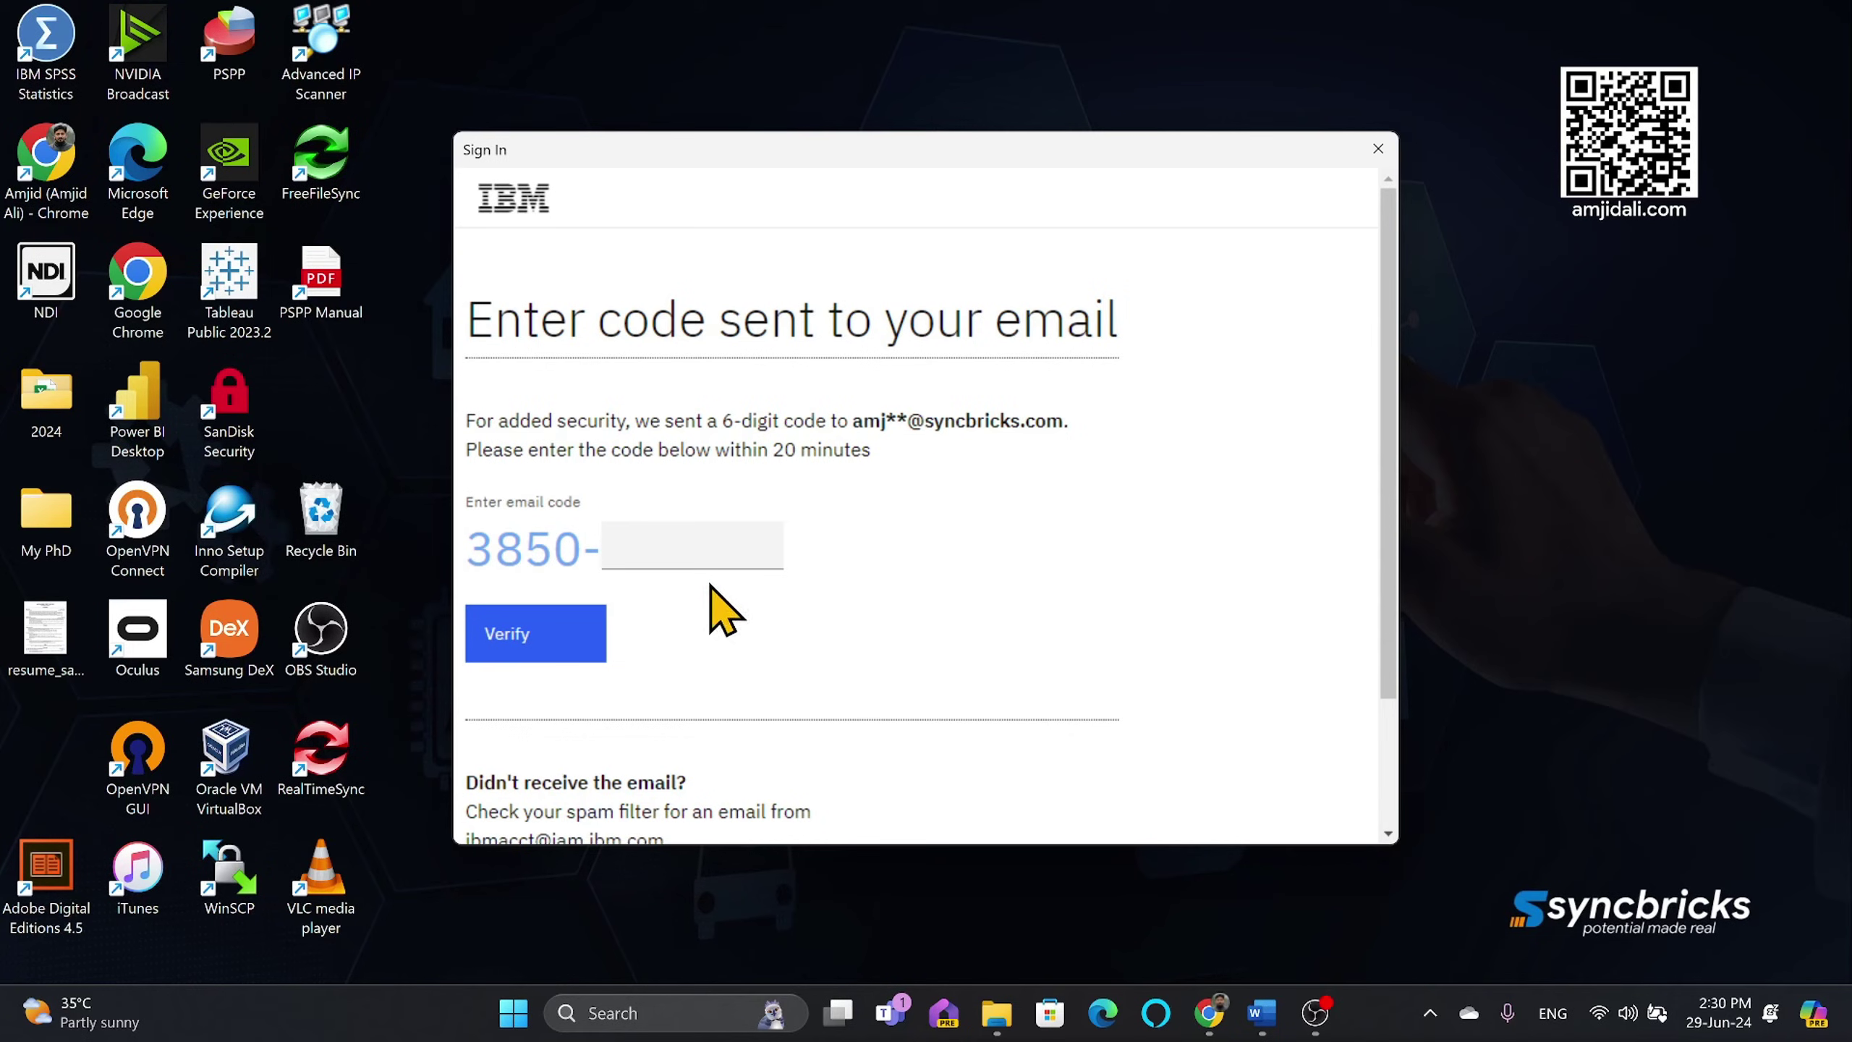
left_click(688, 543)
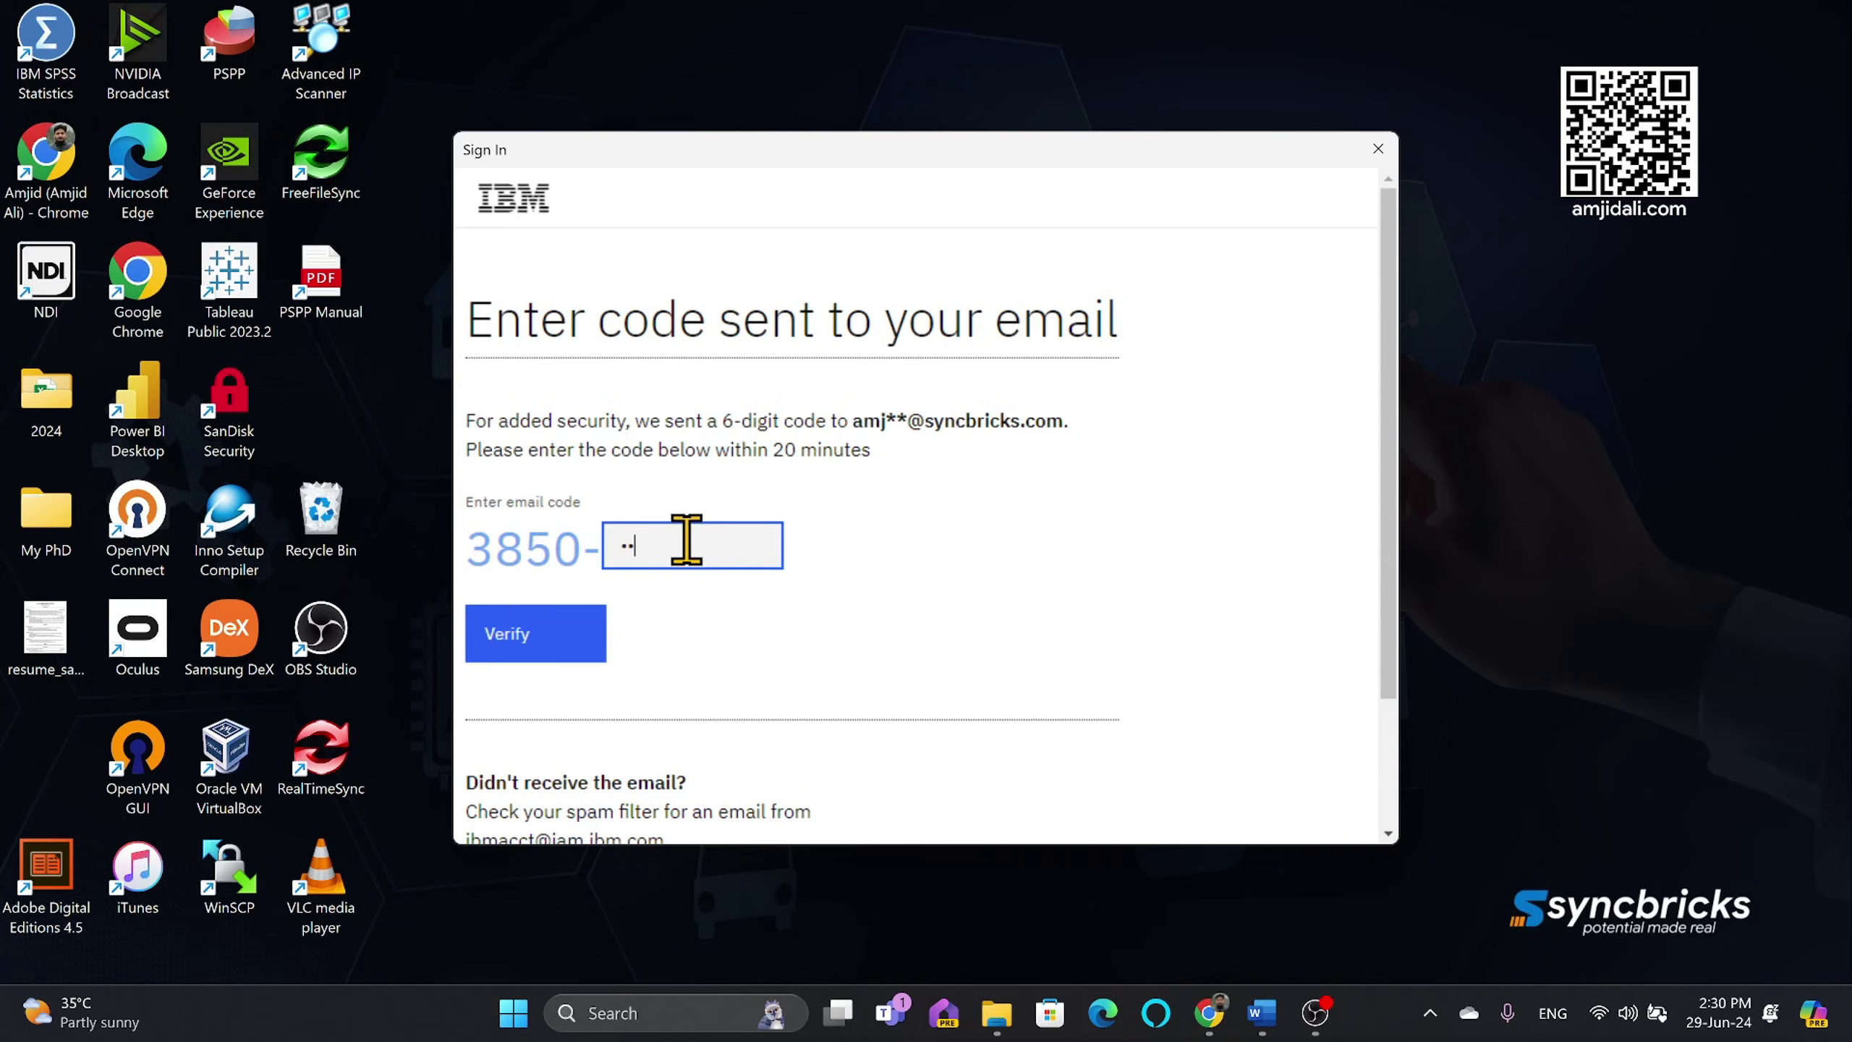
left_click(544, 642)
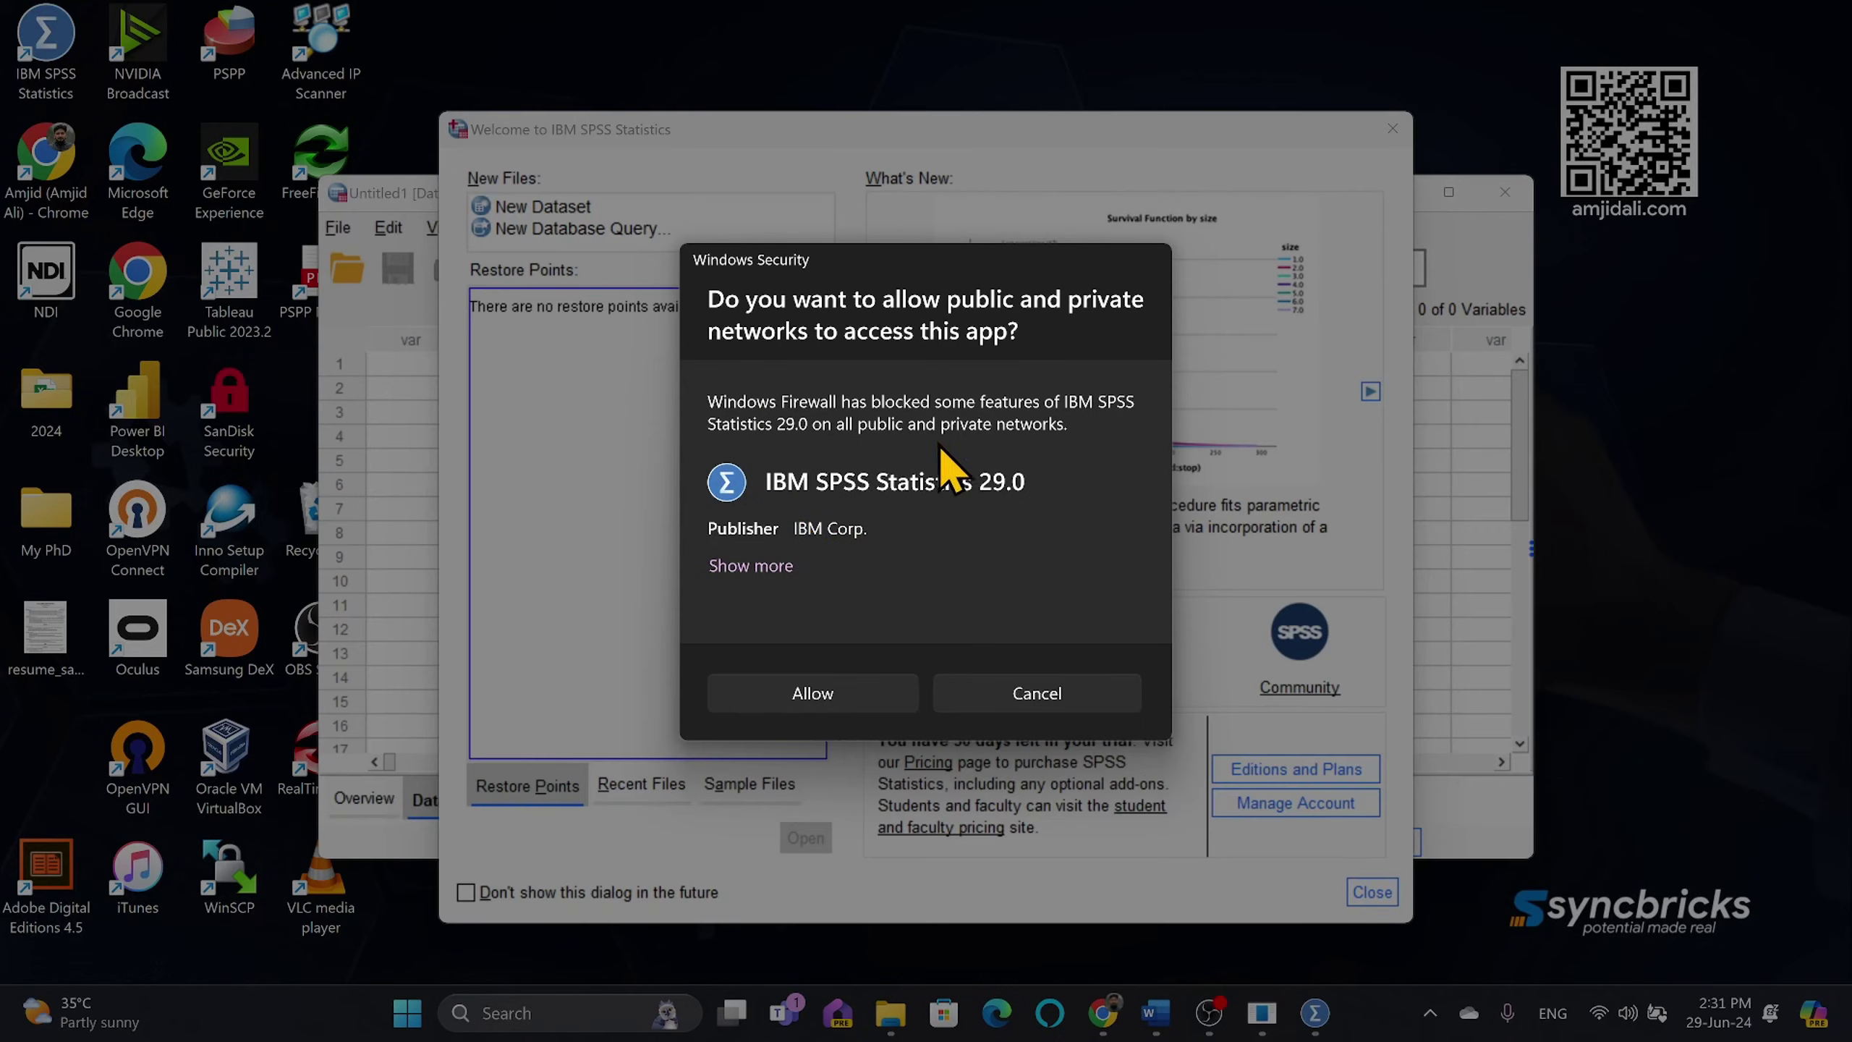
Step: Allow SPSS through the firewall, disable and close the Welcome dialog, and maximize the Data Editor
left_click(828, 695)
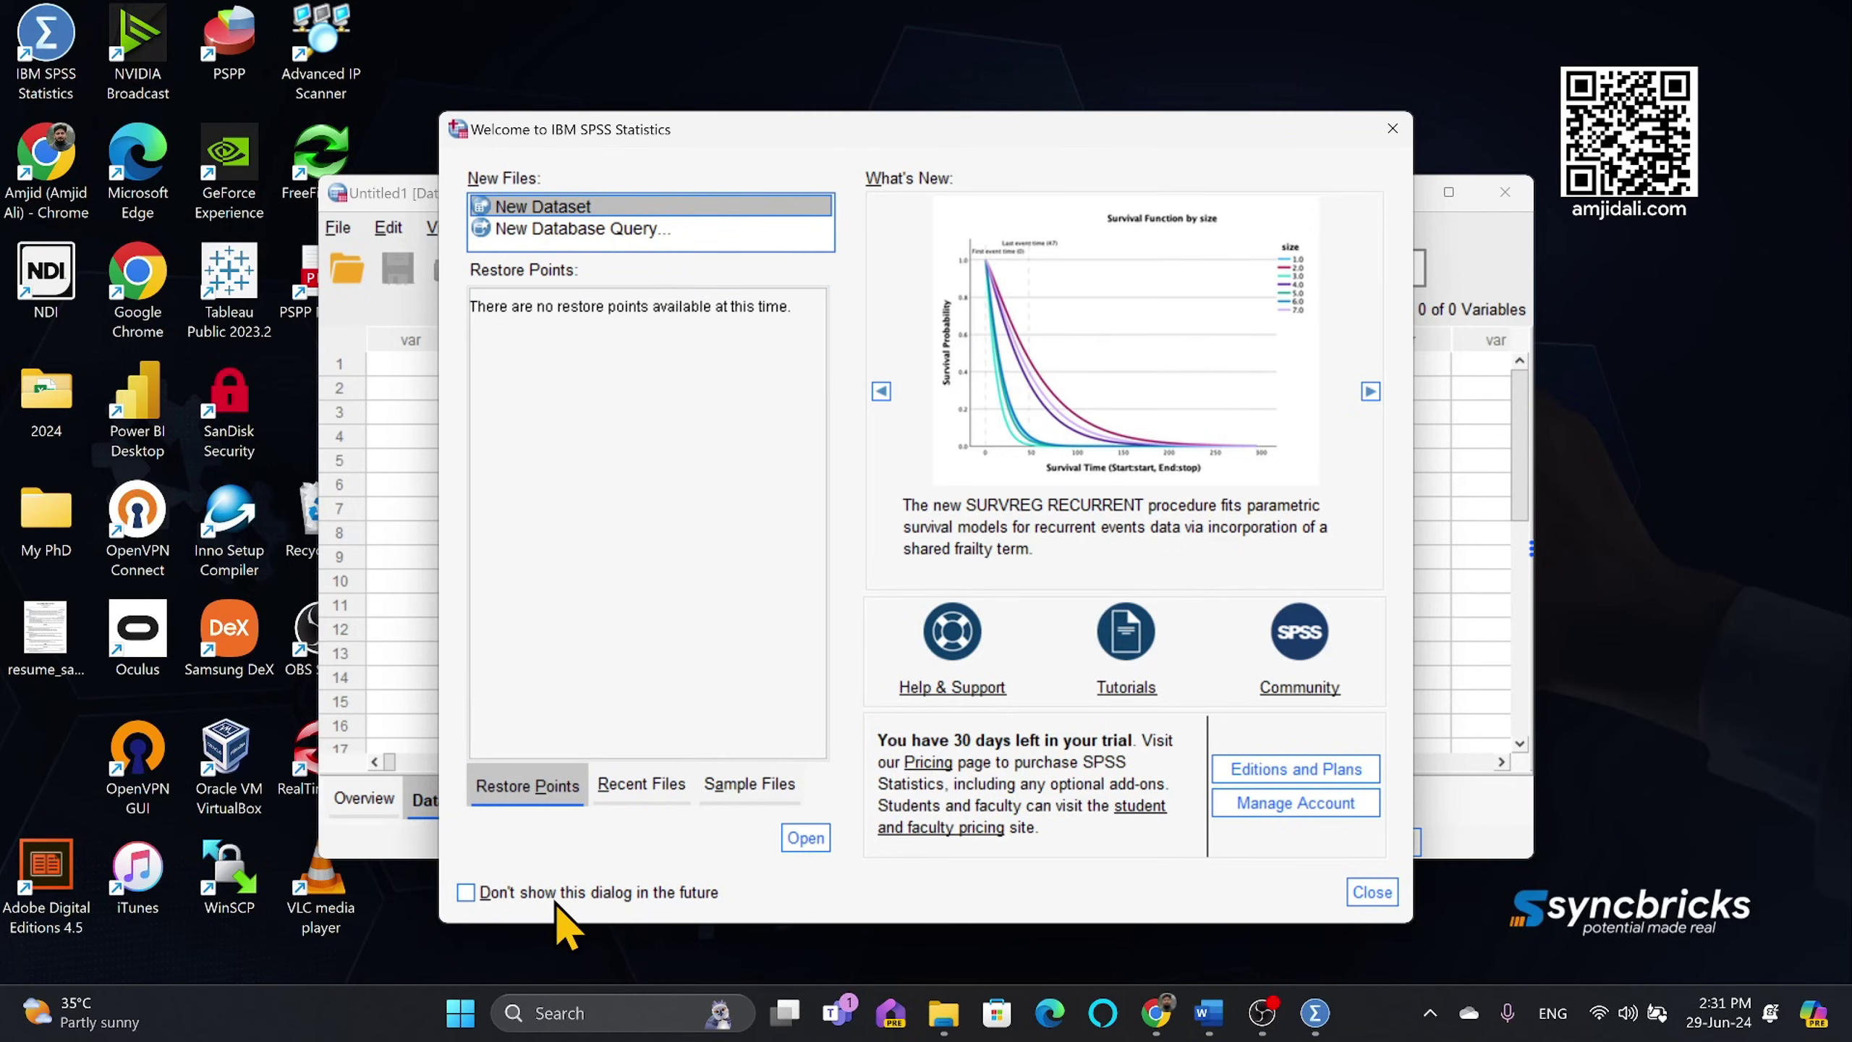
left_click(559, 892)
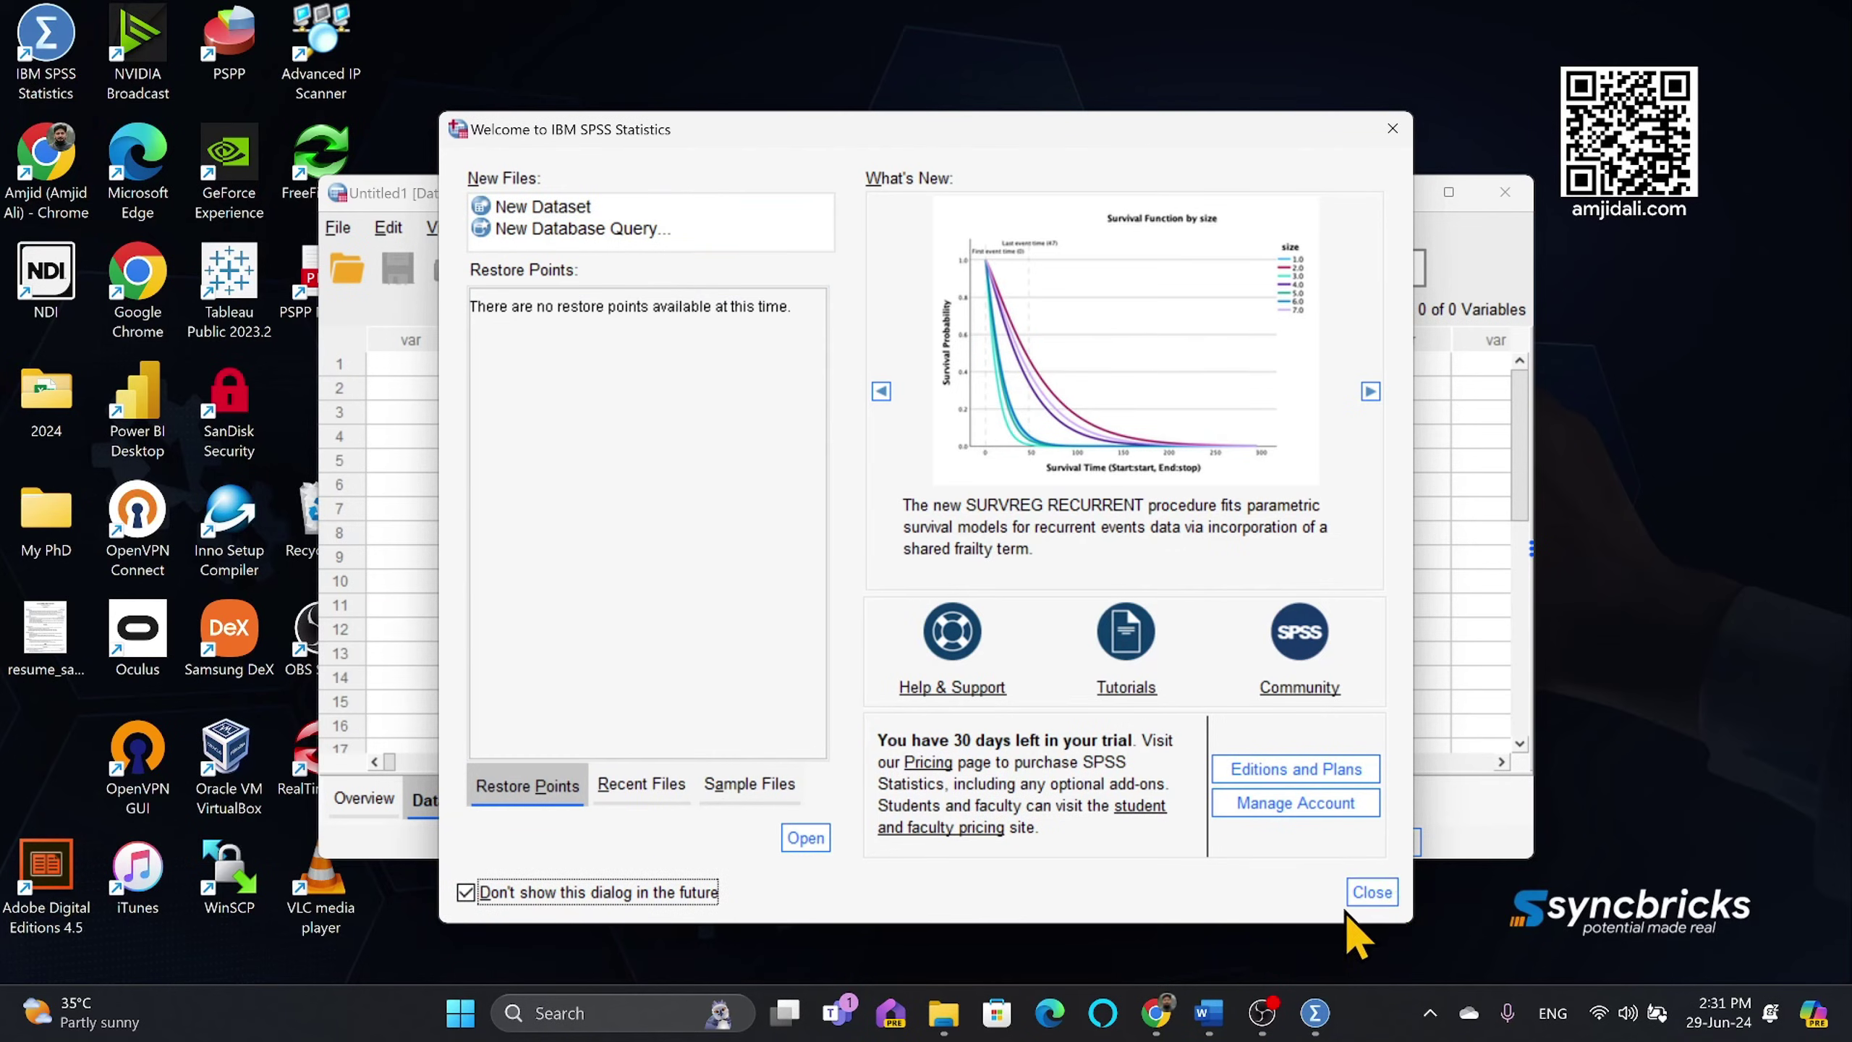
left_click(1368, 891)
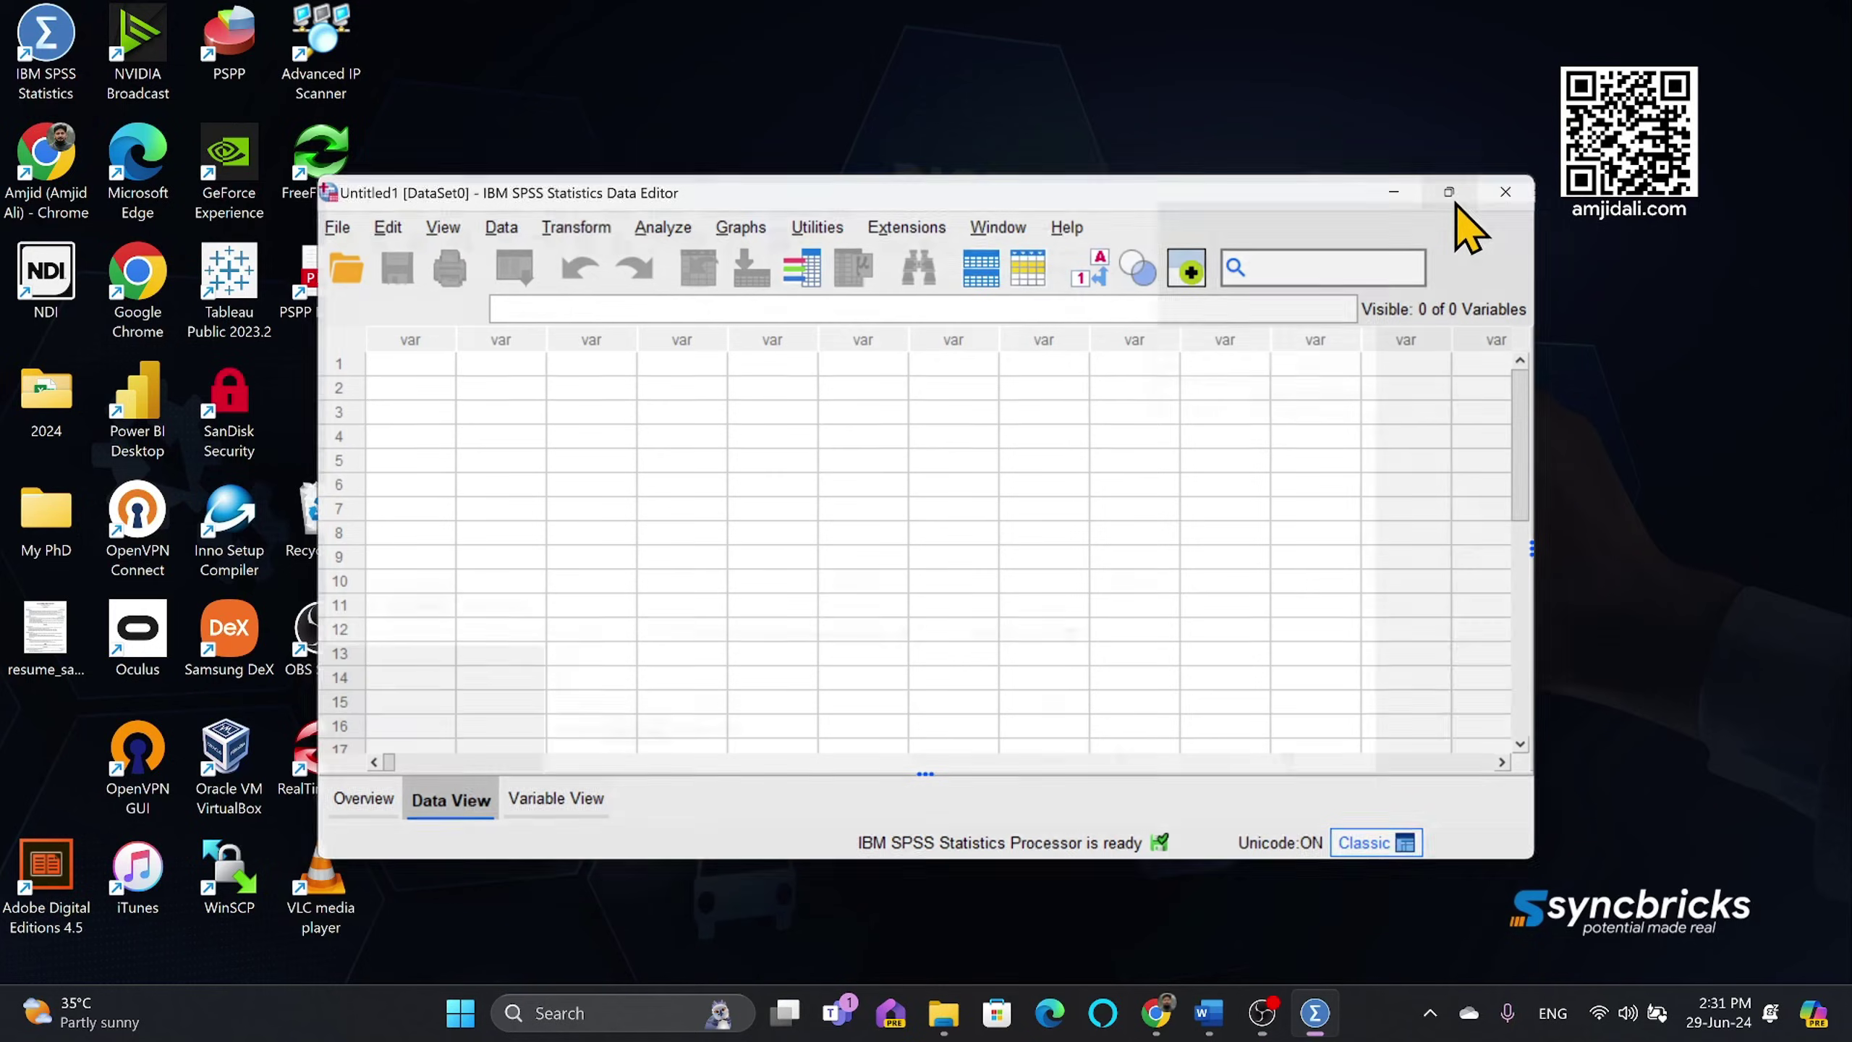
left_click(1450, 193)
Step: Browse the Transform, Data, Analyze and Graphs menus in the empty Data Editor
left_click(258, 46)
left_click(352, 47)
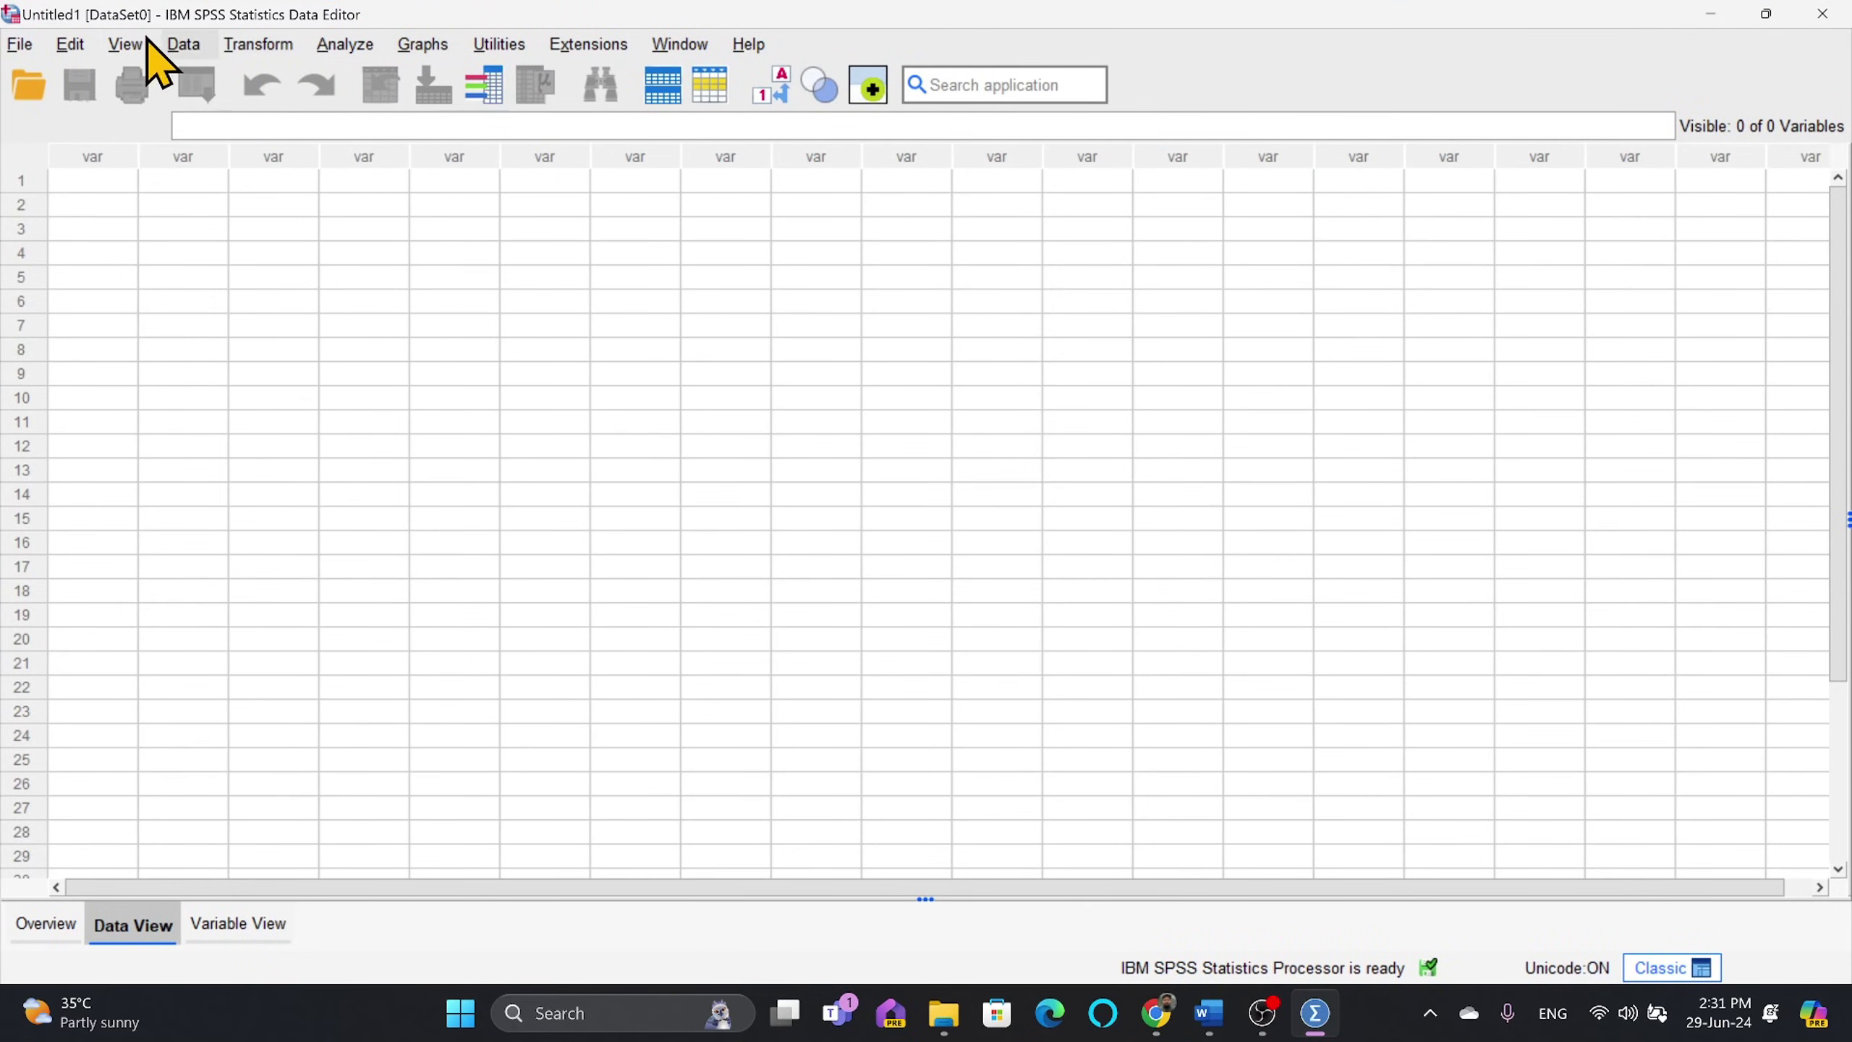
left_click(259, 44)
left_click(194, 47)
left_click(183, 44)
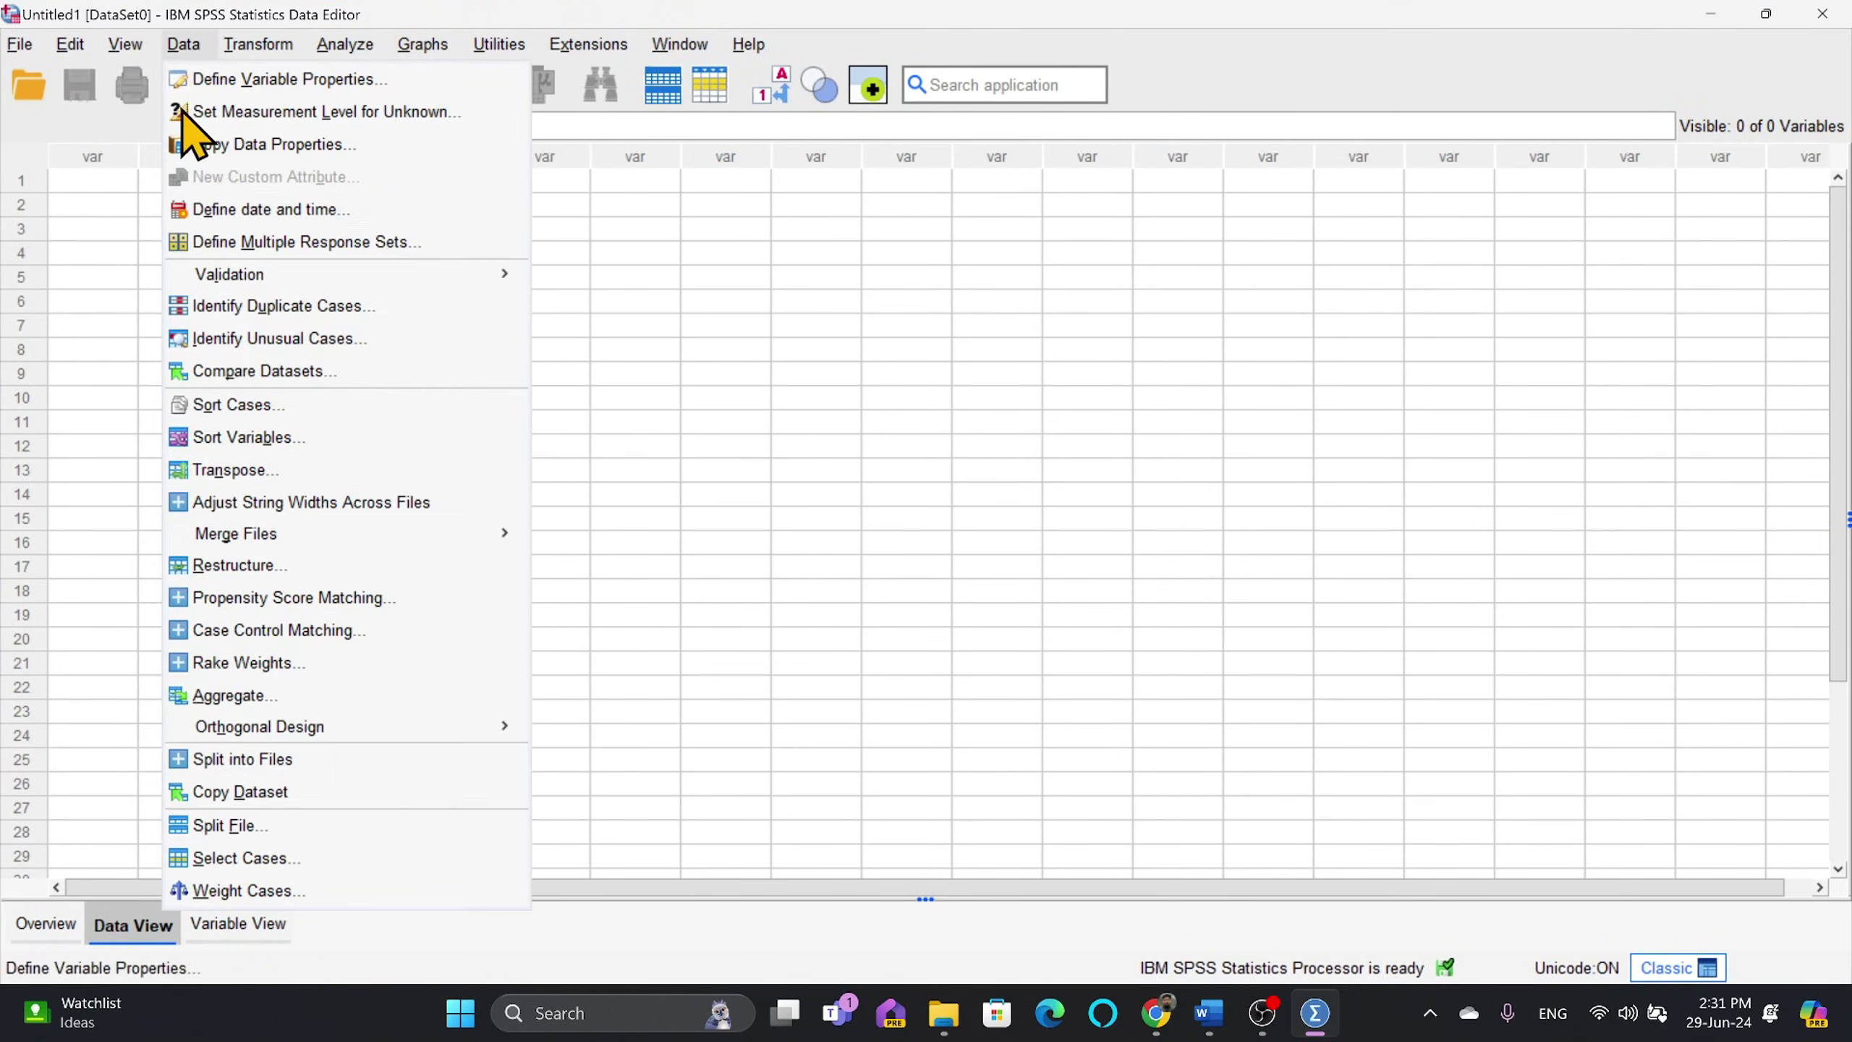
left_click(255, 46)
left_click(278, 47)
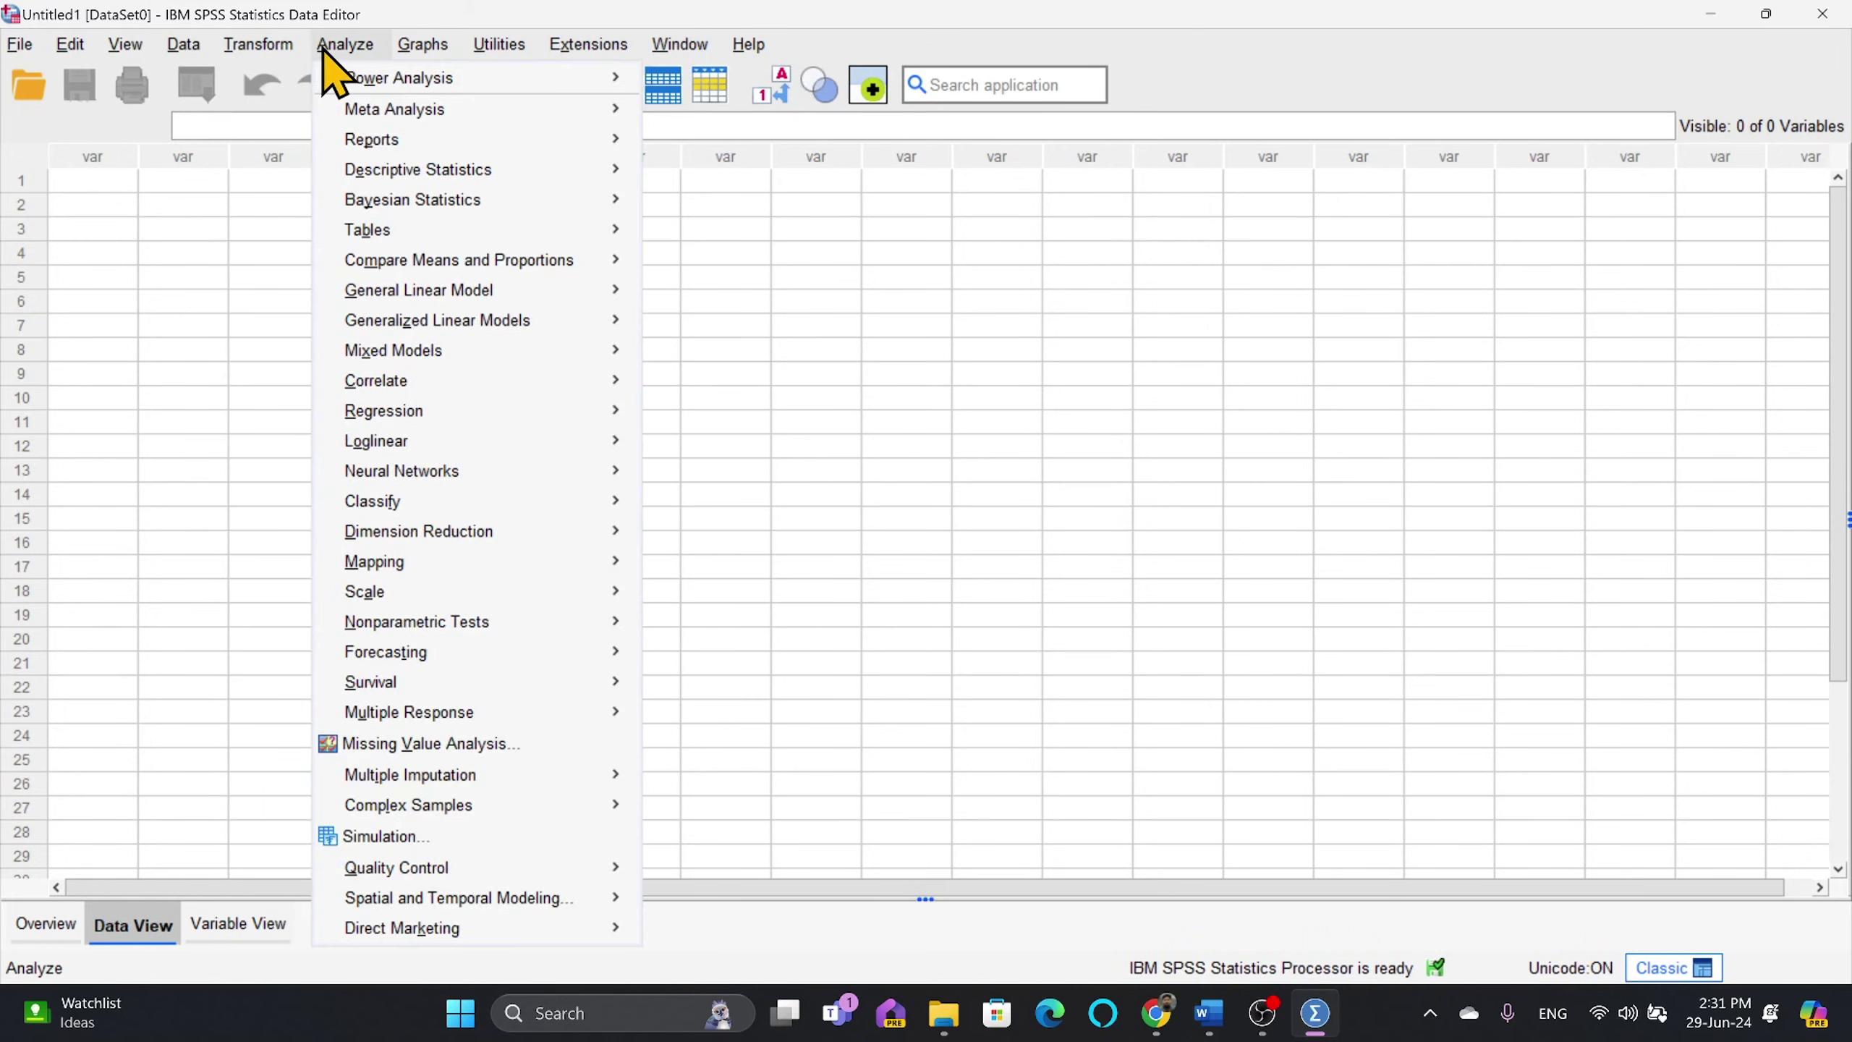
mouse_move(412, 53)
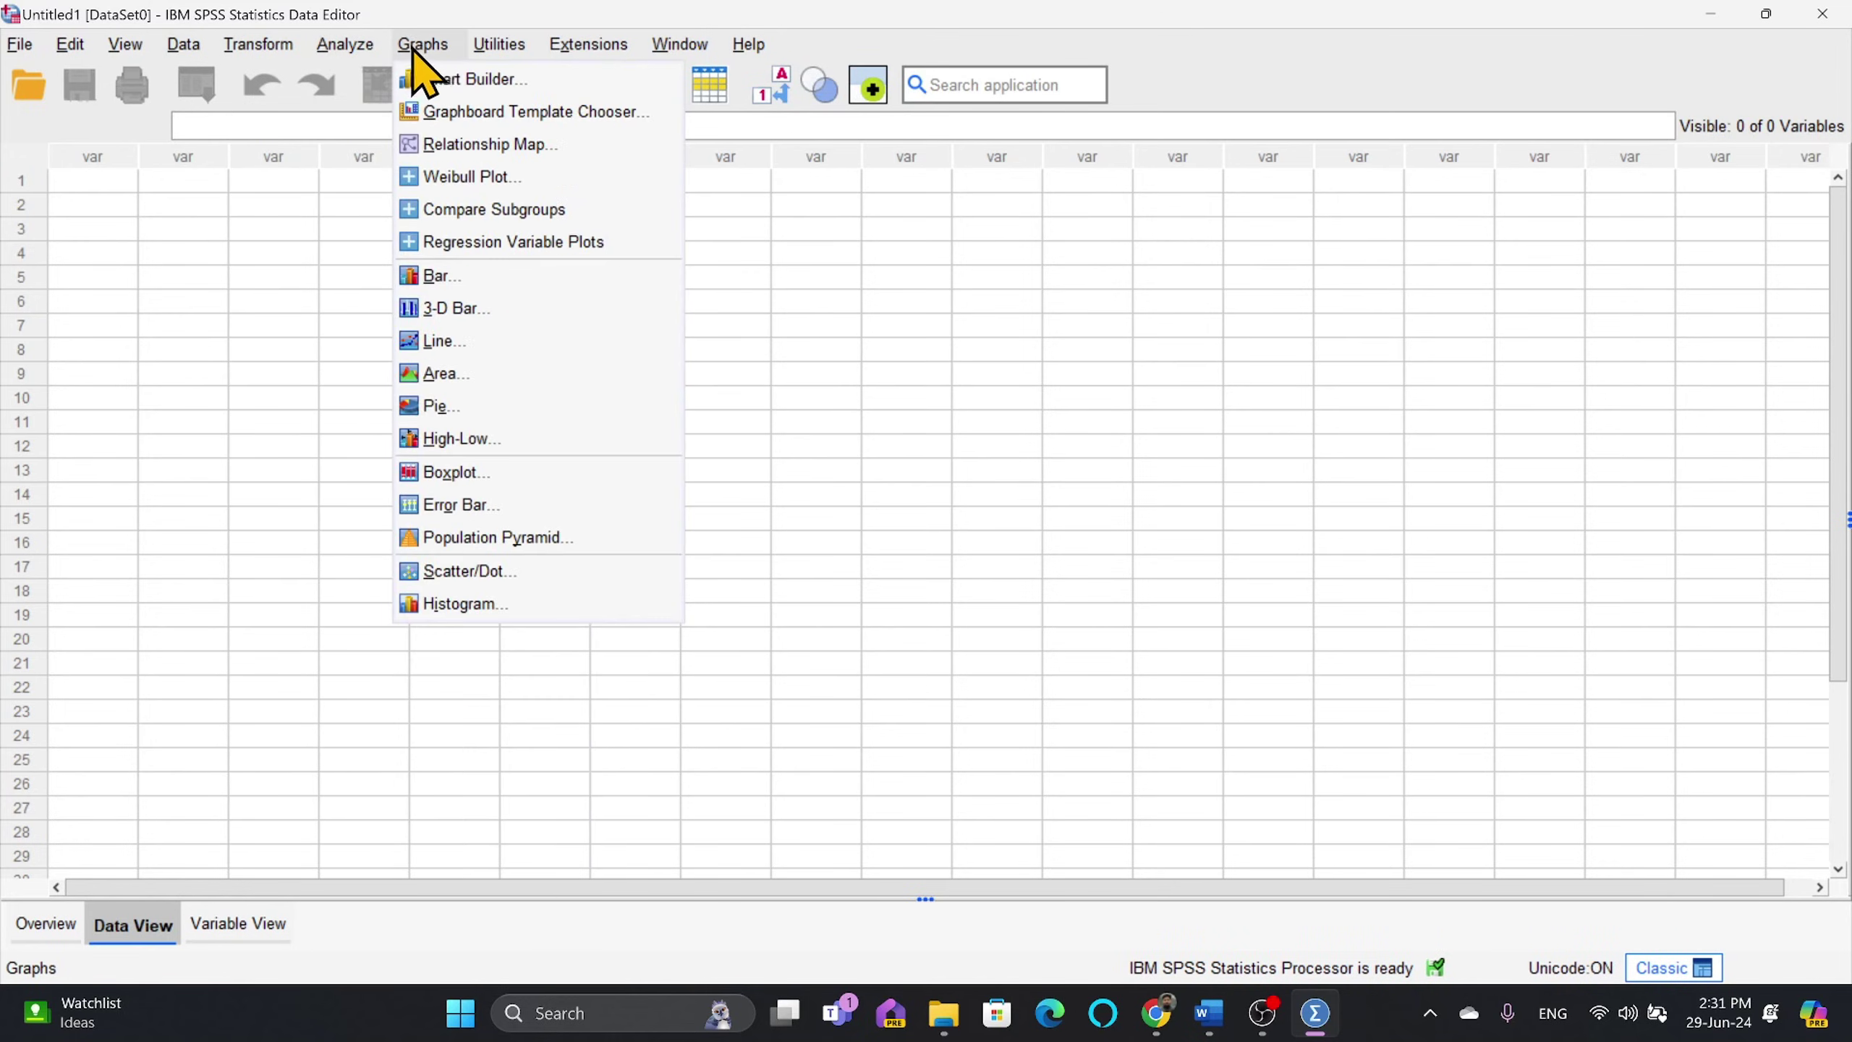
left_click(345, 46)
Step: Look through the File menu, then try a One Sample Binomial nonparametric test under Analyze
left_click(20, 45)
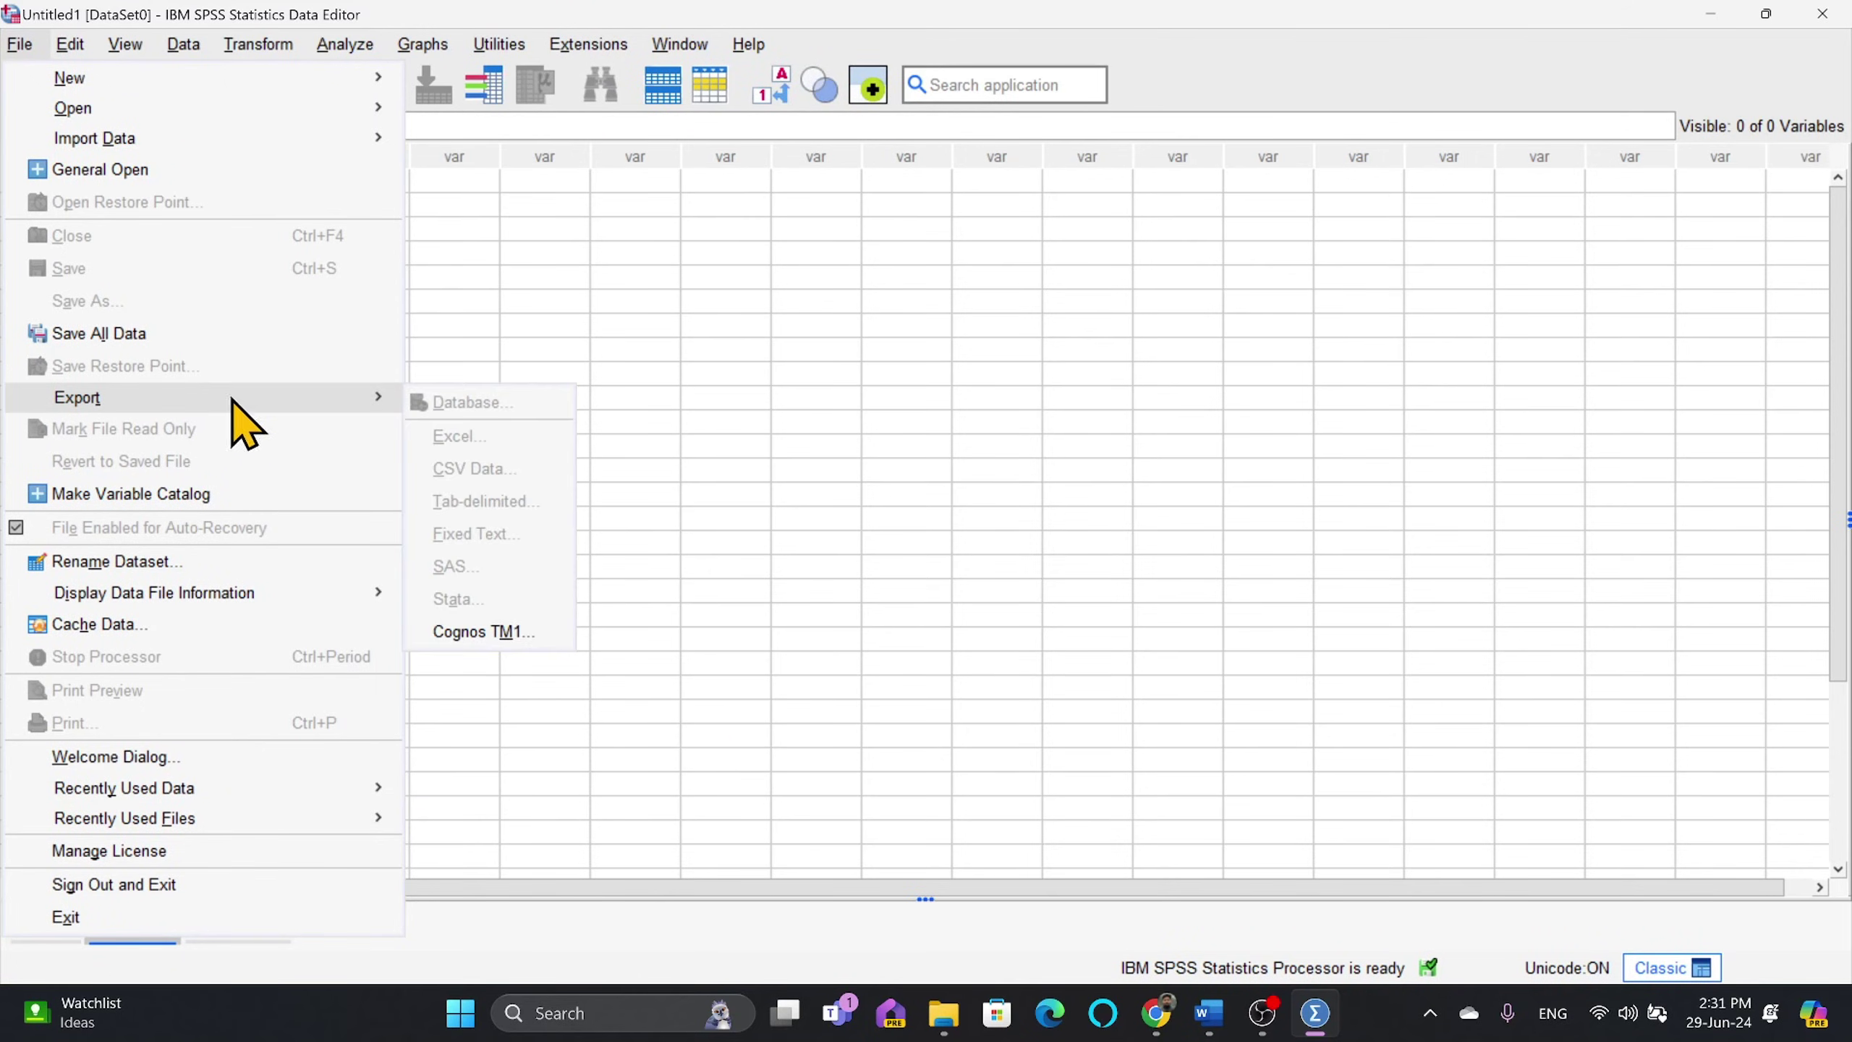
mouse_move(138, 147)
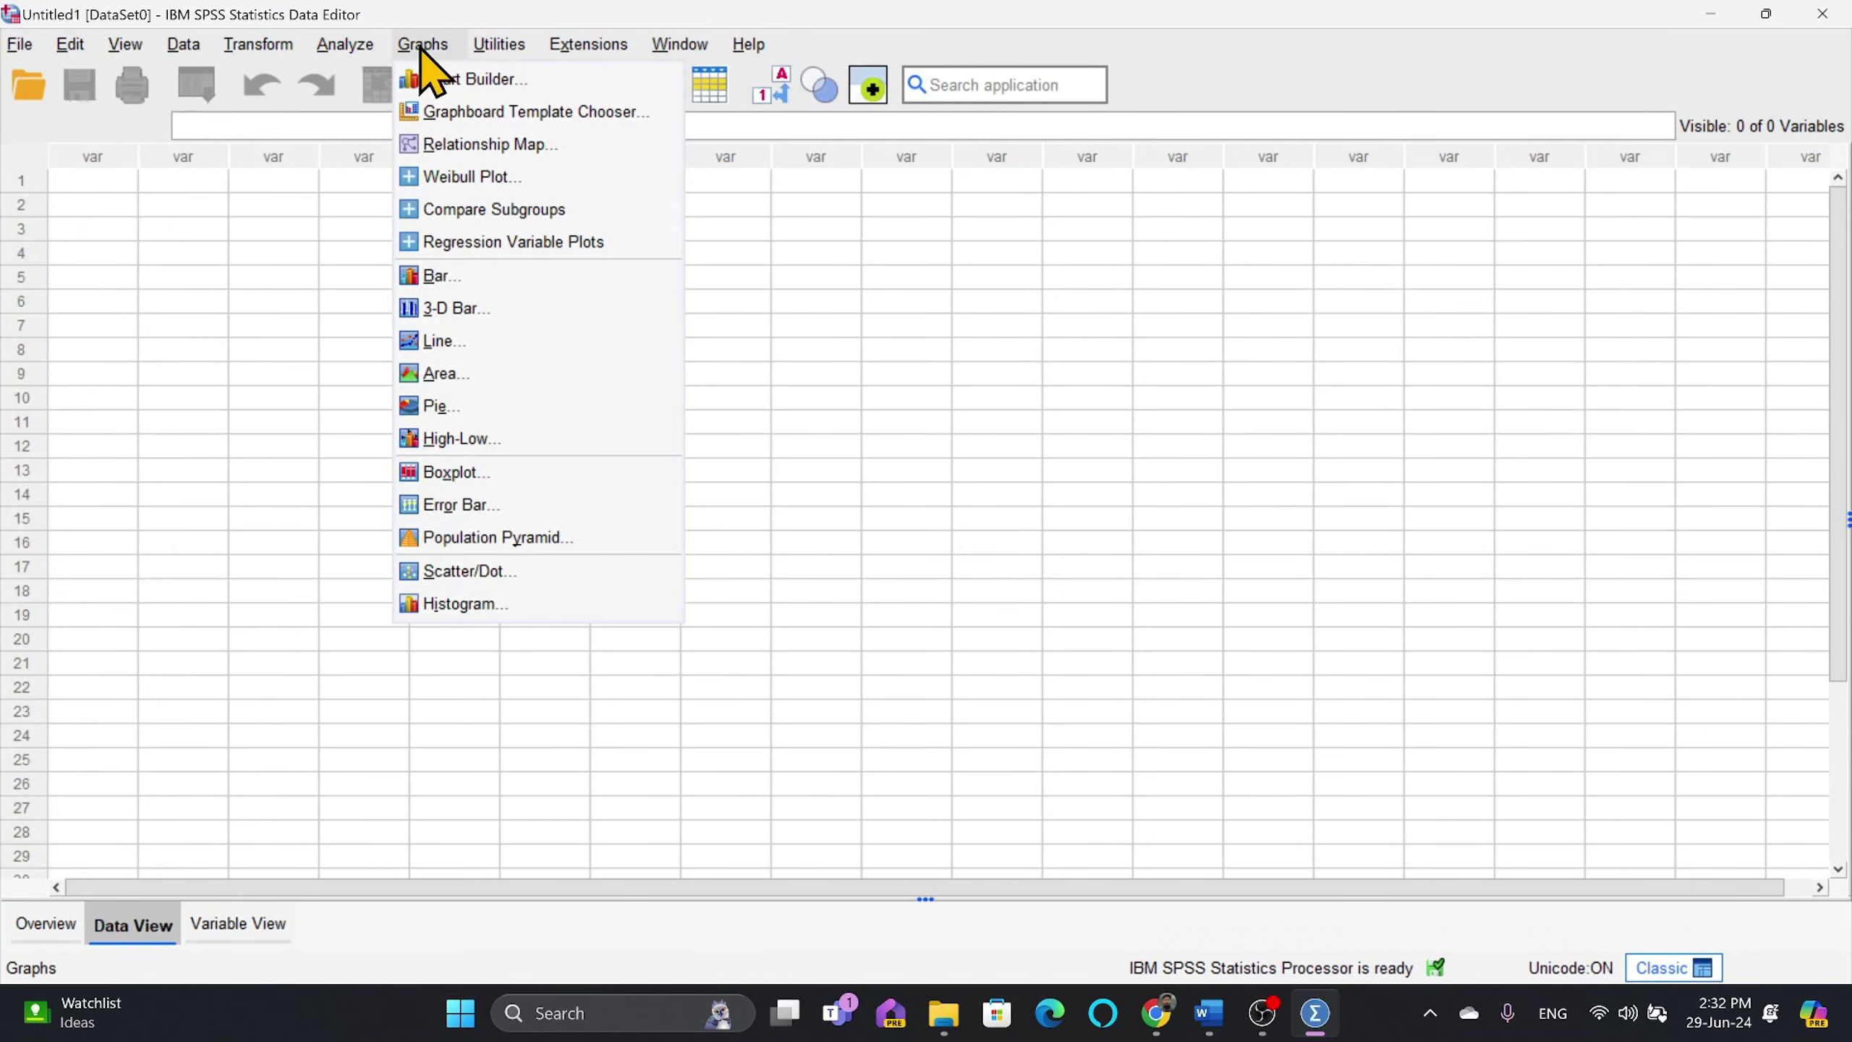
mouse_move(343, 59)
mouse_move(408, 109)
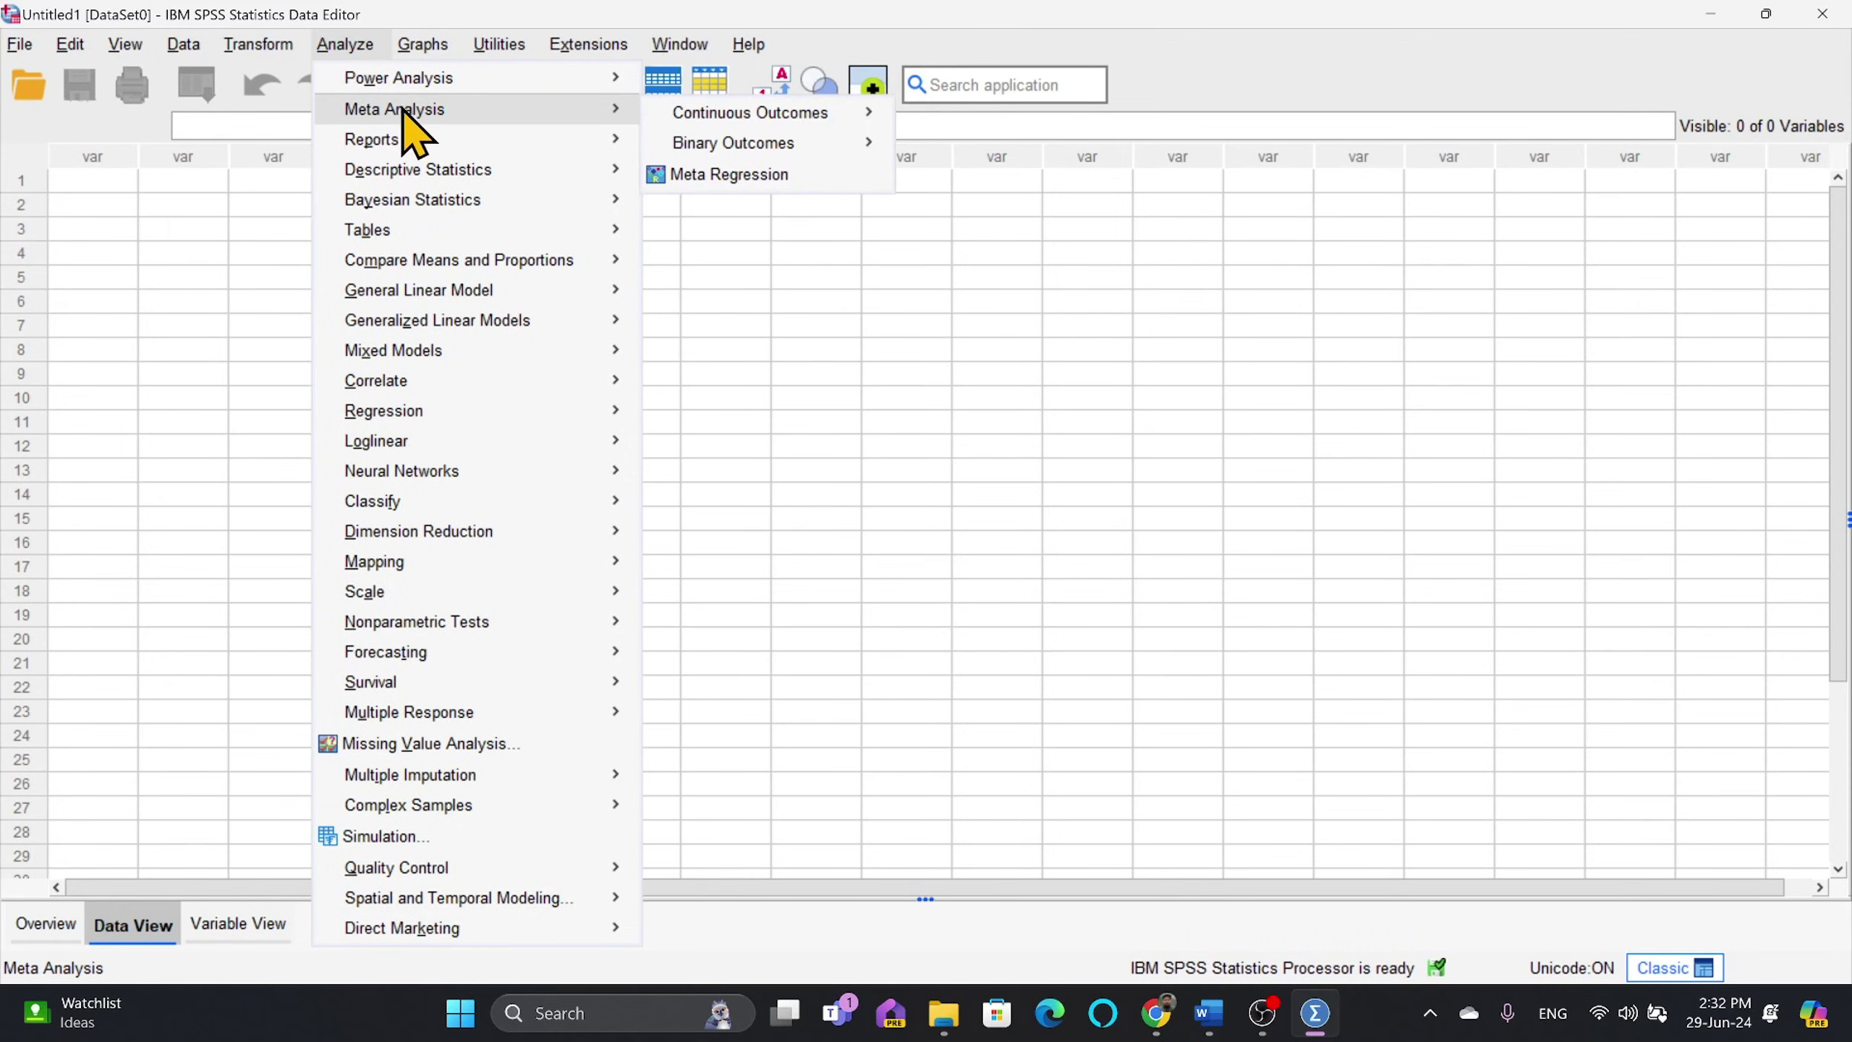